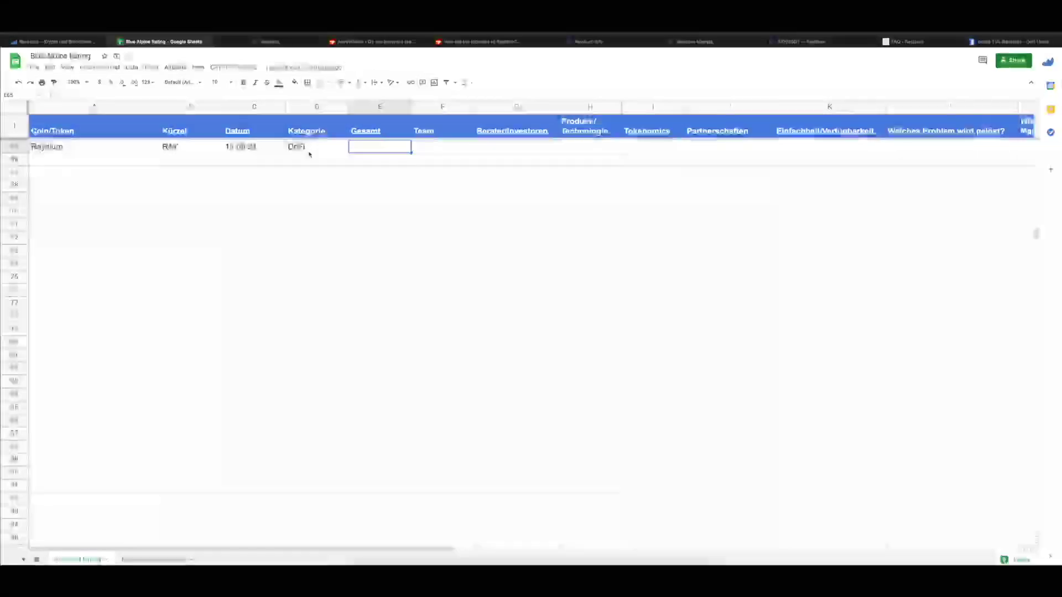
Step: Copy the average formula from the Gesamt cell two rows above into Raydium's Gesamt cell E65
key("Up")
key("Up")
key("ctrl+c")
key("Down")
key("Down")
key("ctrl+v")
scroll(479, 139, "down", 1)
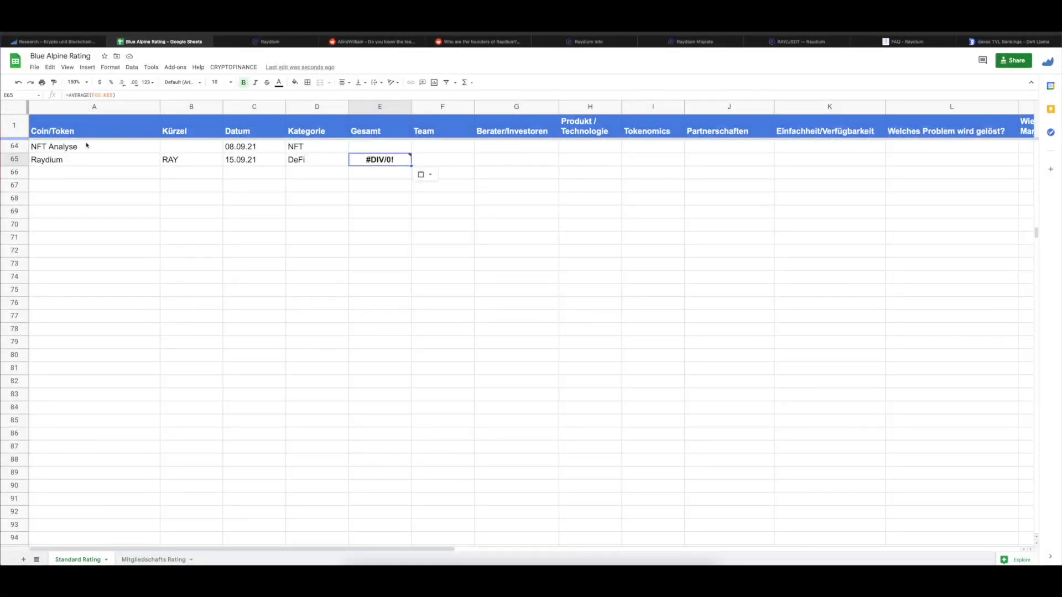
scroll(359, 177, "down", 1)
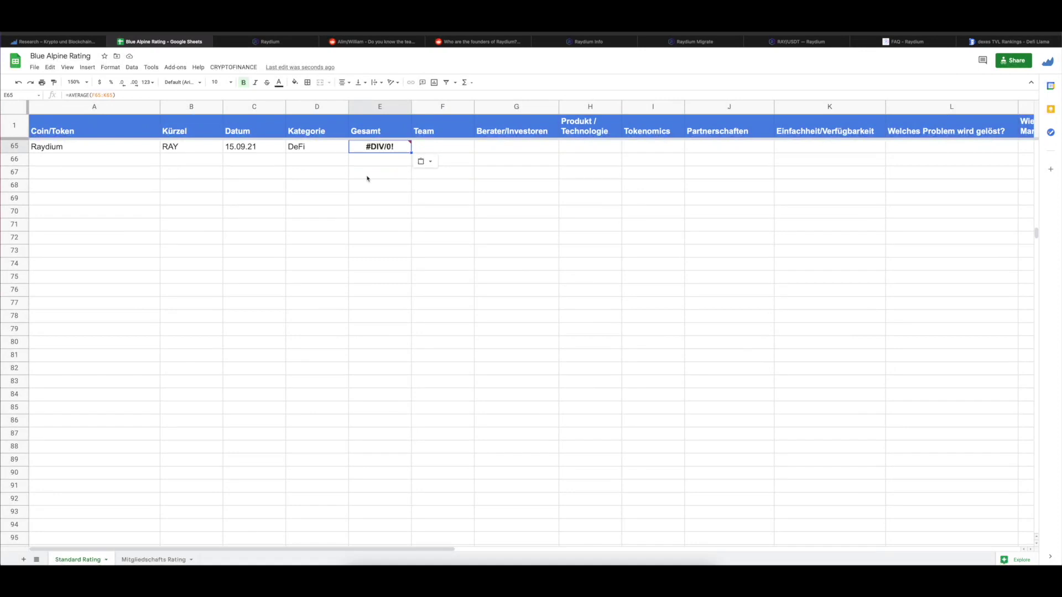
Step: Look through the Raydium homepage, covering its DeFi features, ecosystem-wide liquidity section and partners
key("ctrl+Tab")
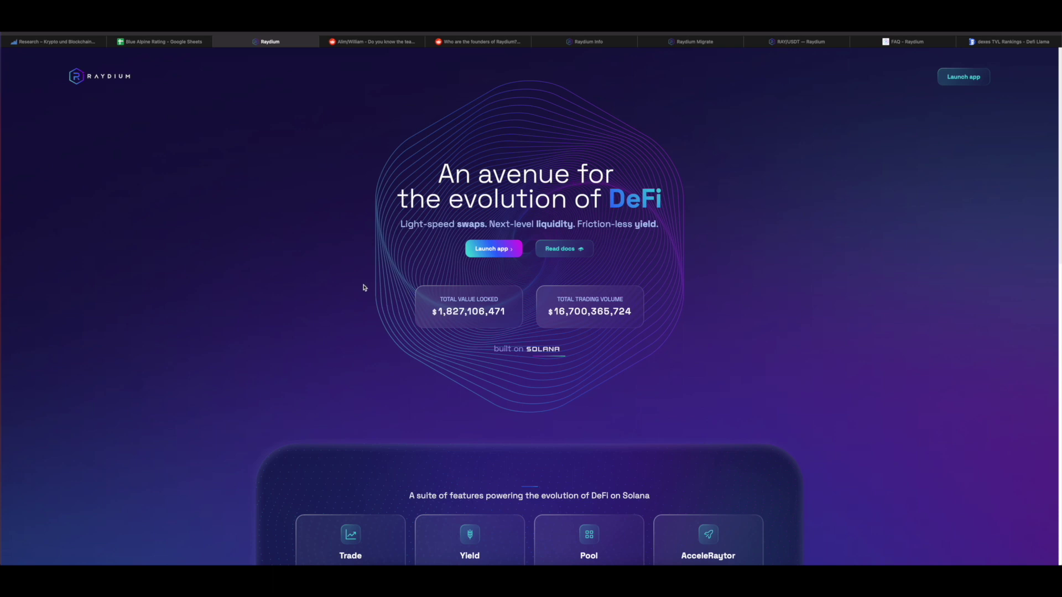
scroll(244, 287, "down", 3)
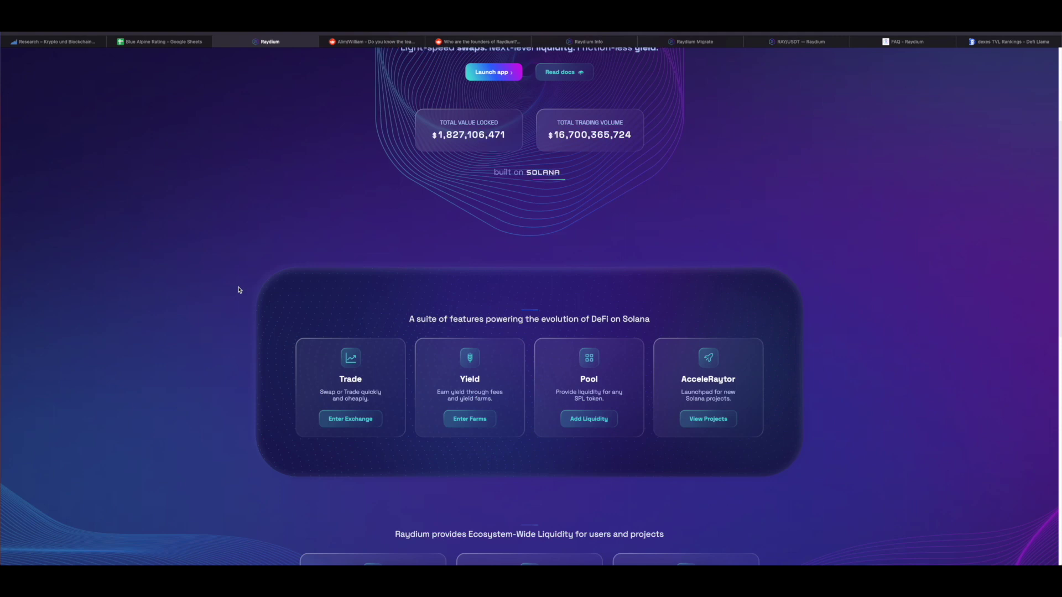
scroll(239, 290, "down", 10)
scroll(239, 289, "up", 2)
scroll(239, 290, "up", 2)
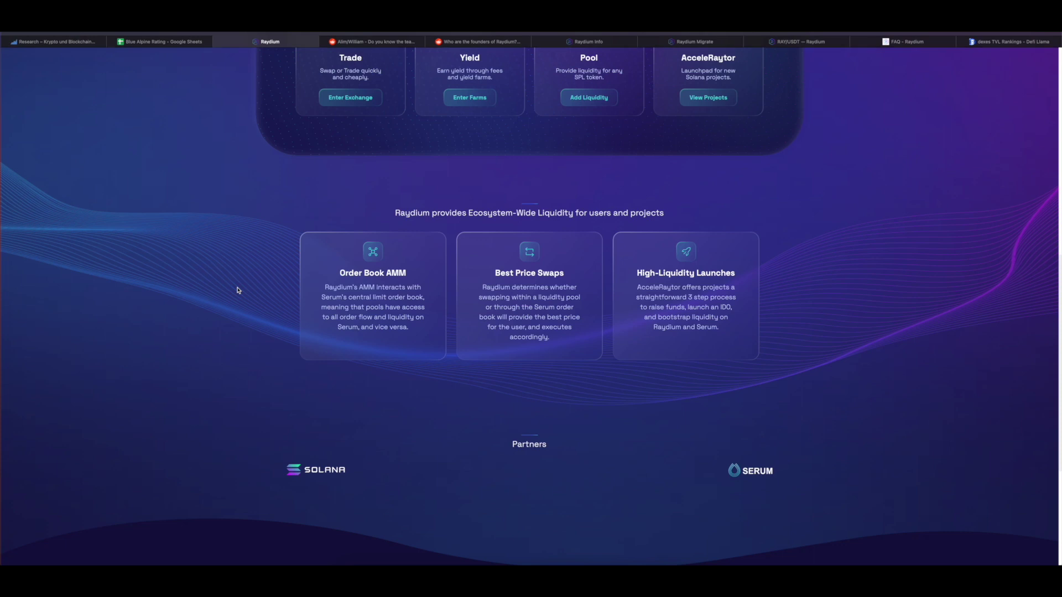
scroll(238, 290, "up", 9)
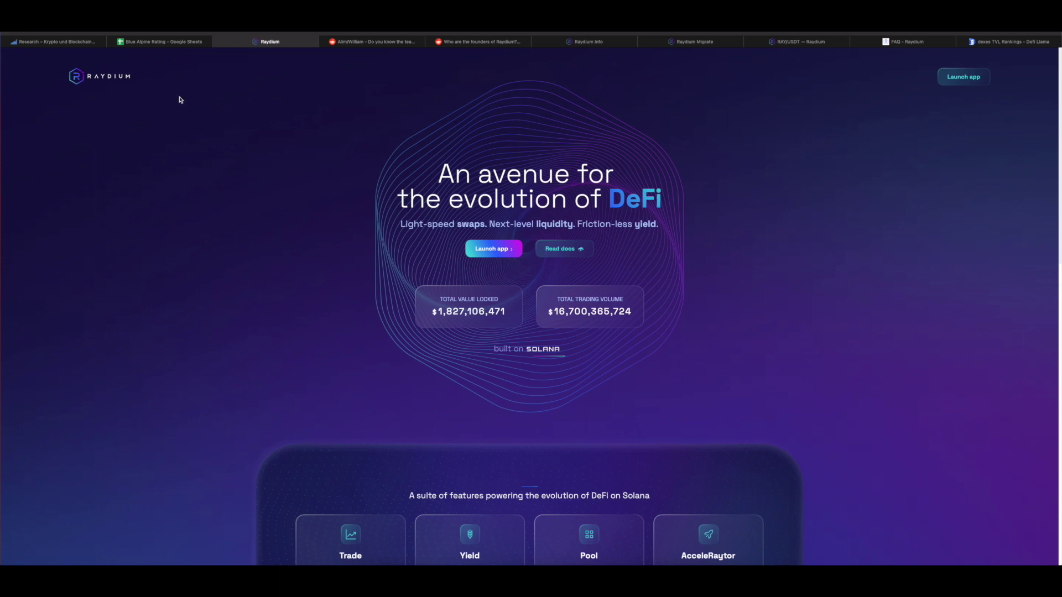
Step: Select Raydium's Team rating cell in the sheet and bring up the Team section of the Raydium Info page
left_click(163, 44)
key("Right")
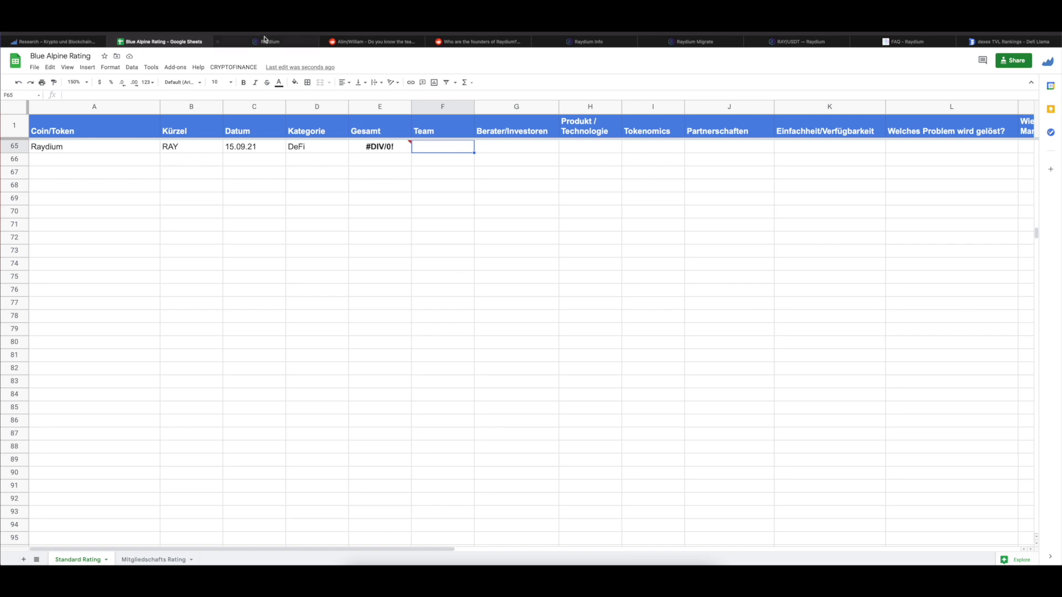
left_click(587, 43)
scroll(296, 142, "up", 20)
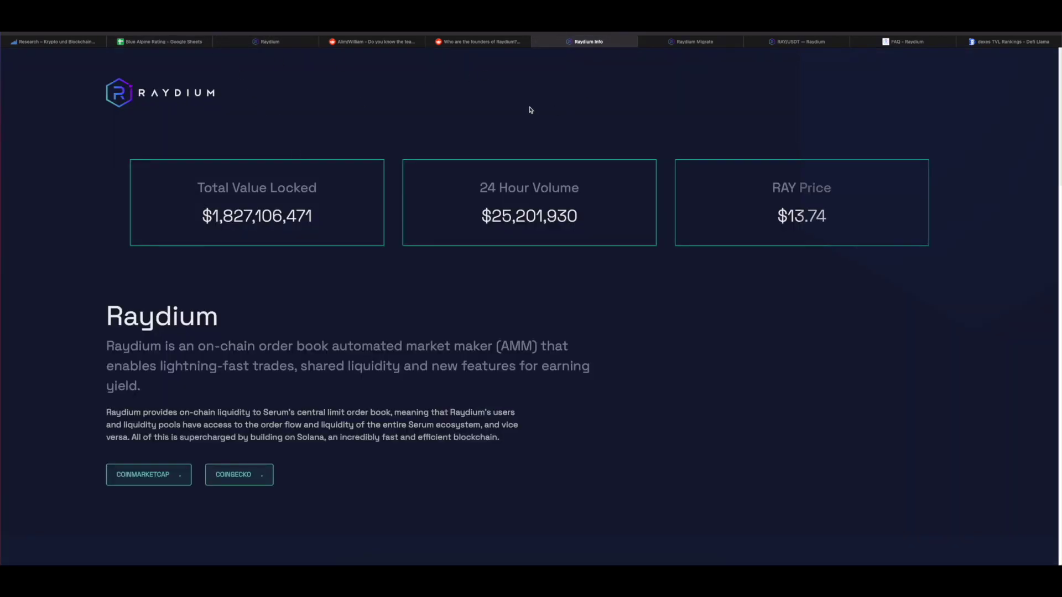
scroll(137, 203, "down", 9)
scroll(123, 203, "down", 15)
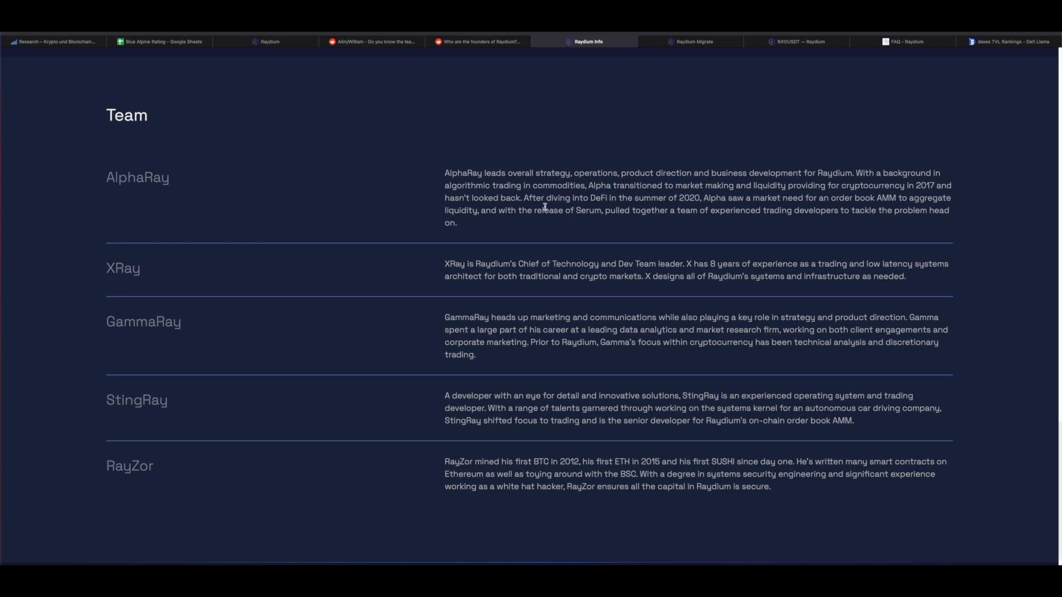
Step: Read the team biographies, highlighting "algorithmic trading in commodities", "autonomous car driving company" and "white hat hacker, RayZor"
left_click_drag(444, 187, 585, 186)
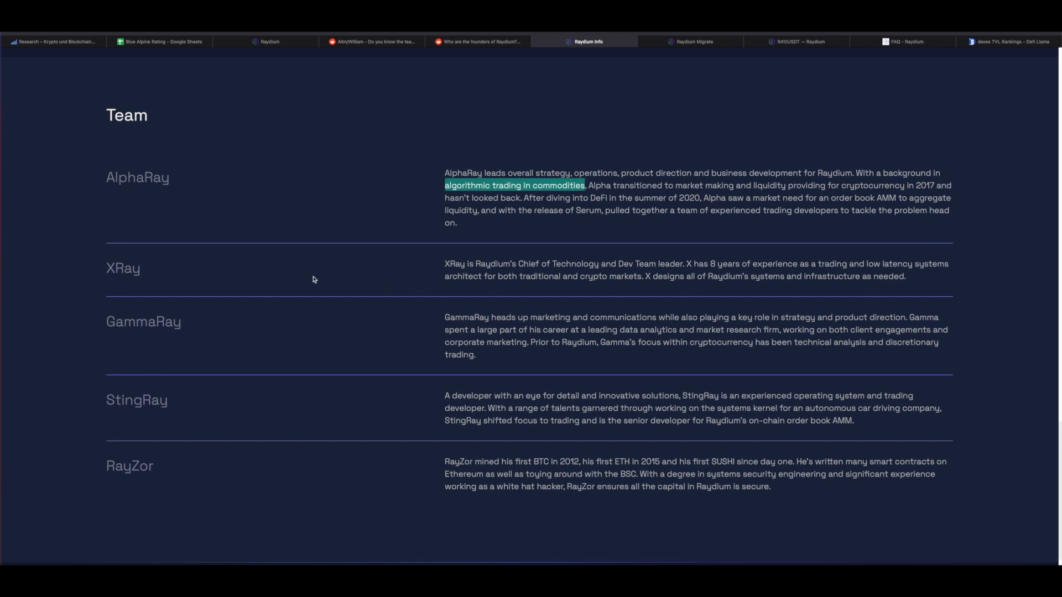
scroll(313, 279, "down", 1)
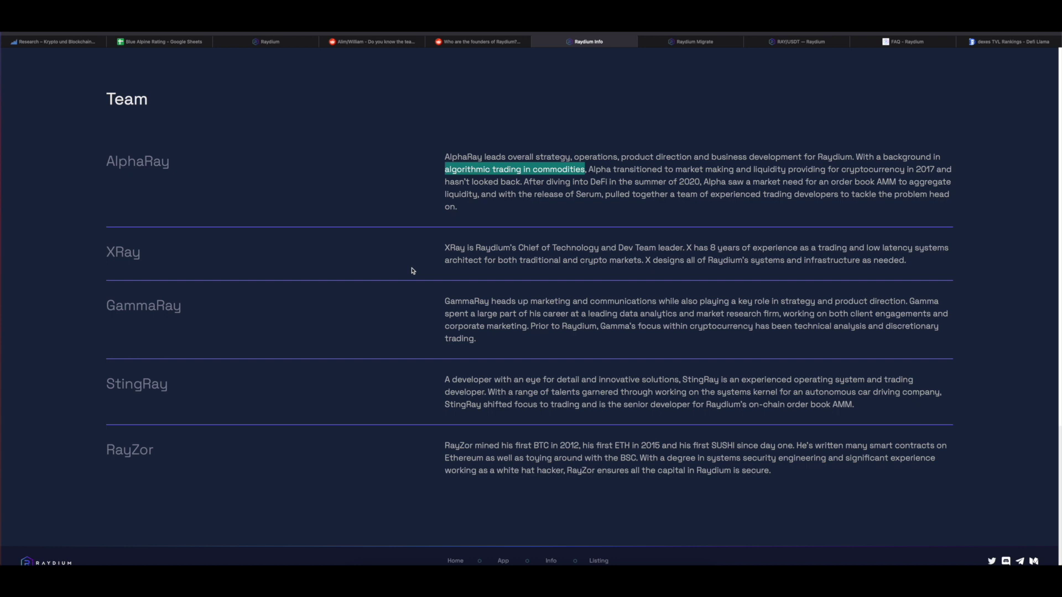
scroll(416, 274, "down", 1)
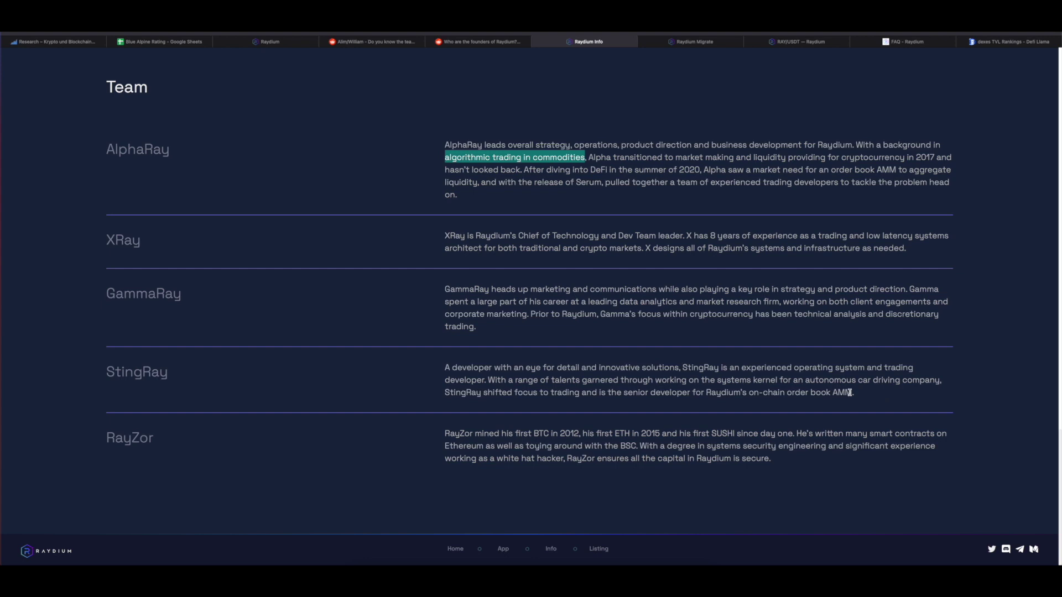
mouse_move(803, 380)
left_mouse_down()
mouse_move(956, 381)
mouse_move(797, 370)
mouse_move(805, 382)
left_mouse_up()
left_click(954, 382)
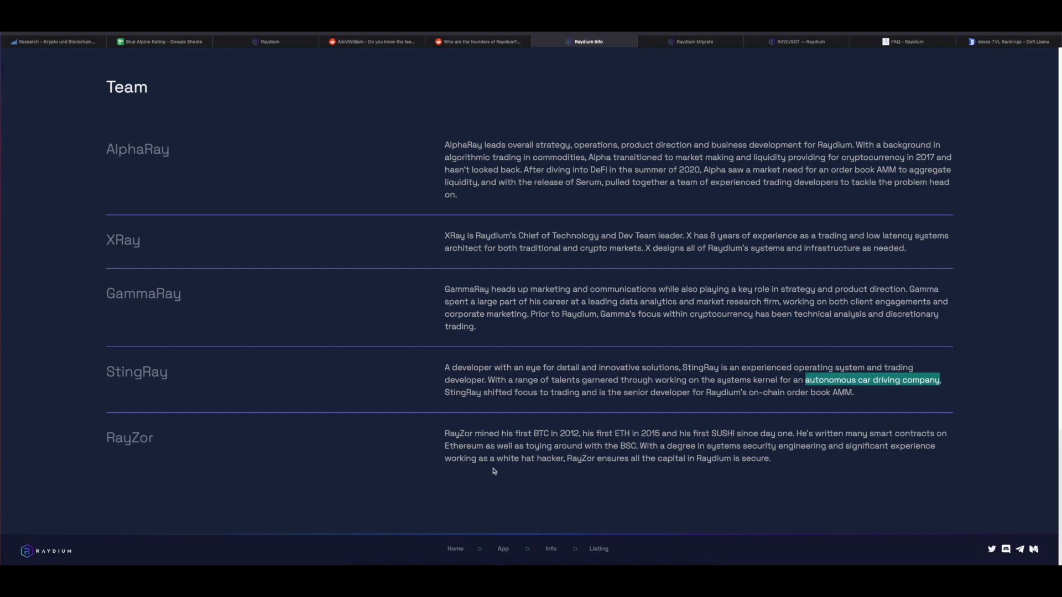
left_click_drag(498, 458, 595, 457)
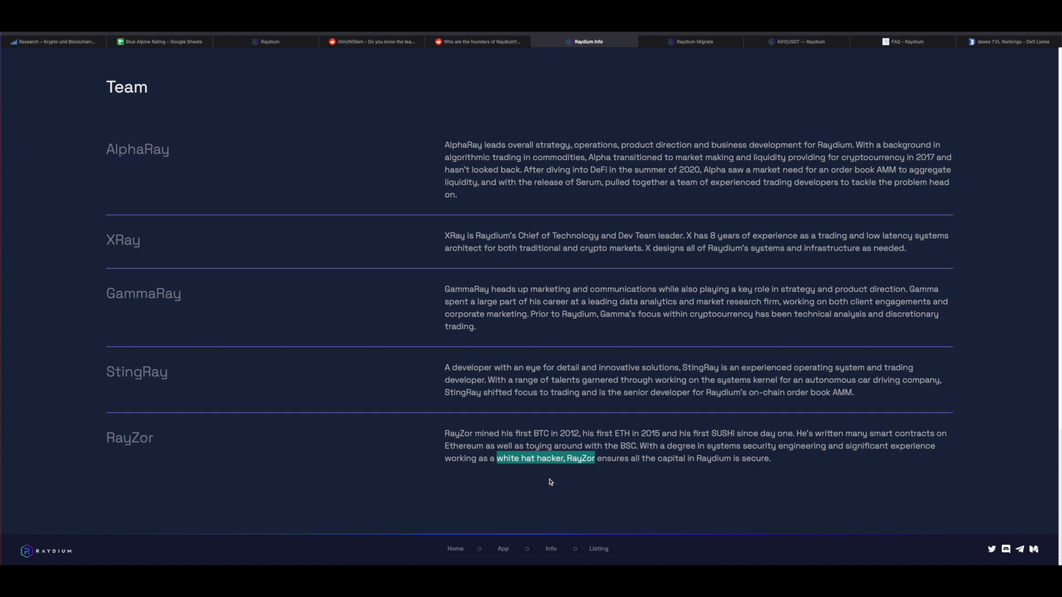
Step: Read the r/KinFoundation and r/solana Reddit threads, including their comments, about who is behind Raydium
left_click(374, 42)
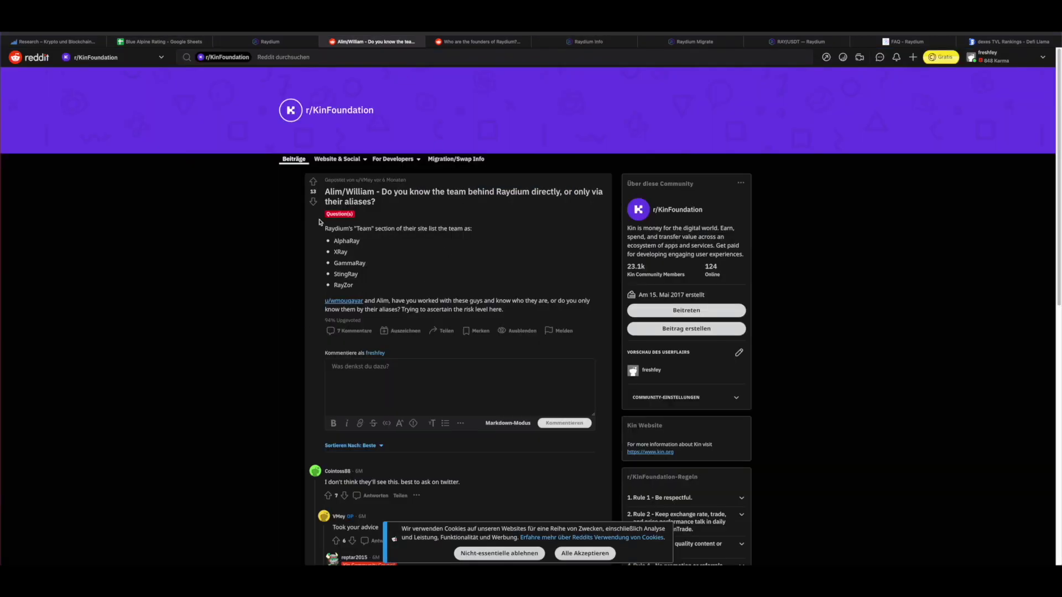
scroll(289, 317, "down", 5)
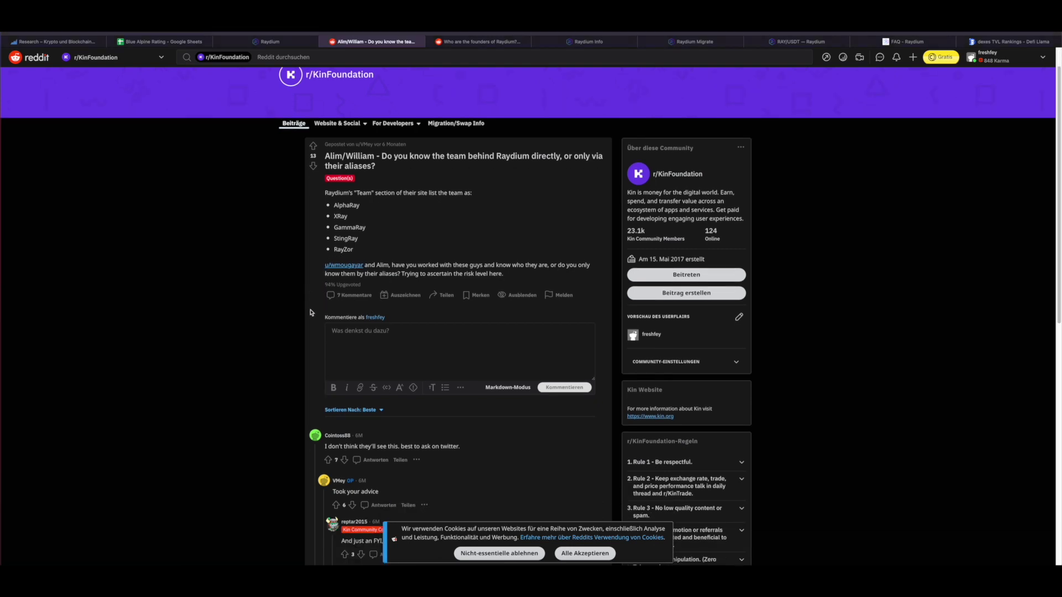
scroll(287, 322, "up", 5)
scroll(288, 321, "down", 6)
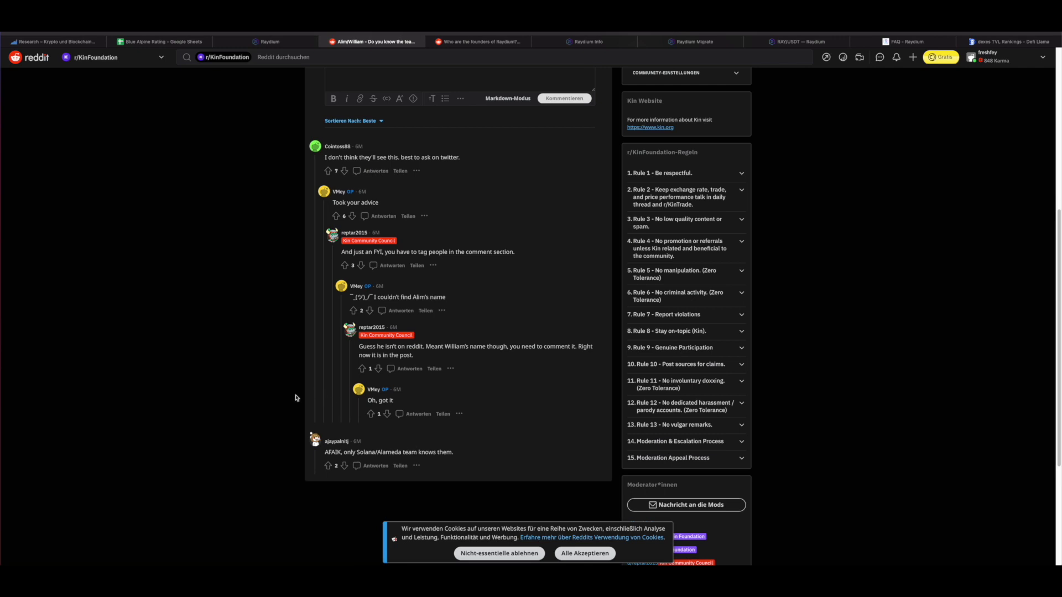
key("ctrl+Tab")
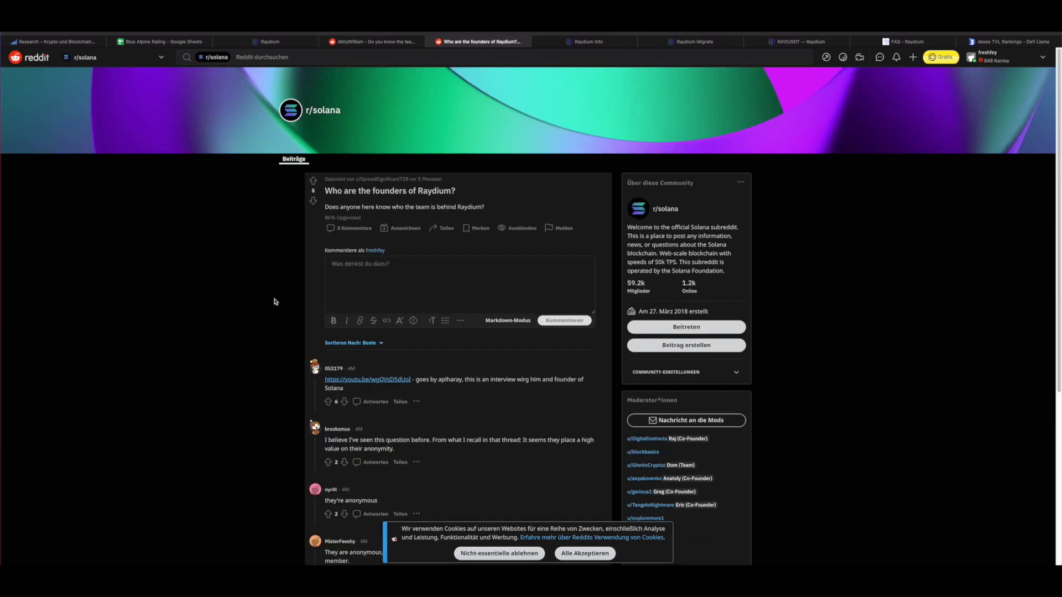
scroll(263, 296, "down", 3)
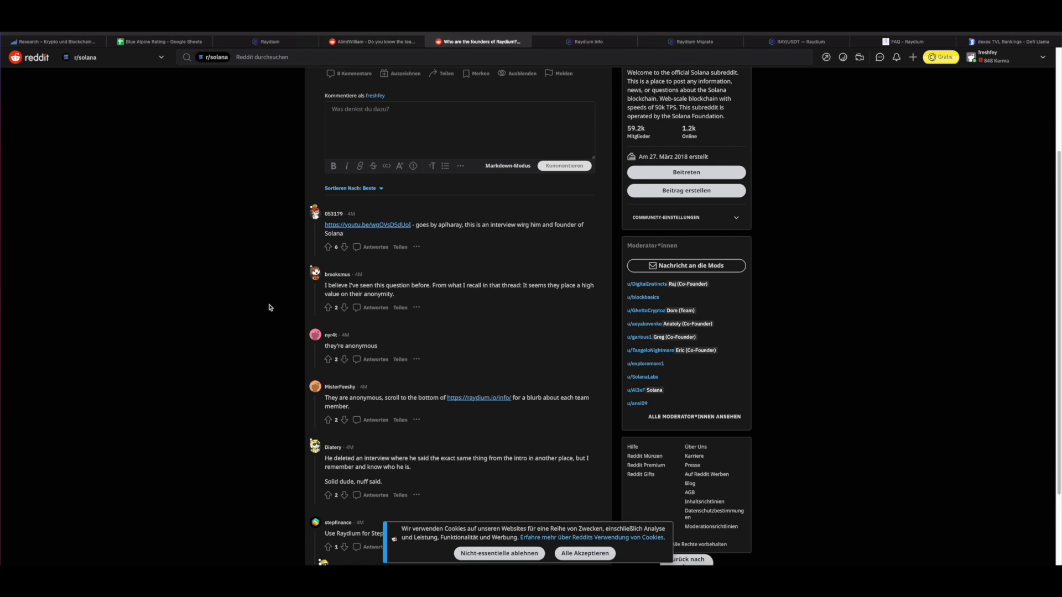
scroll(271, 306, "down", 2)
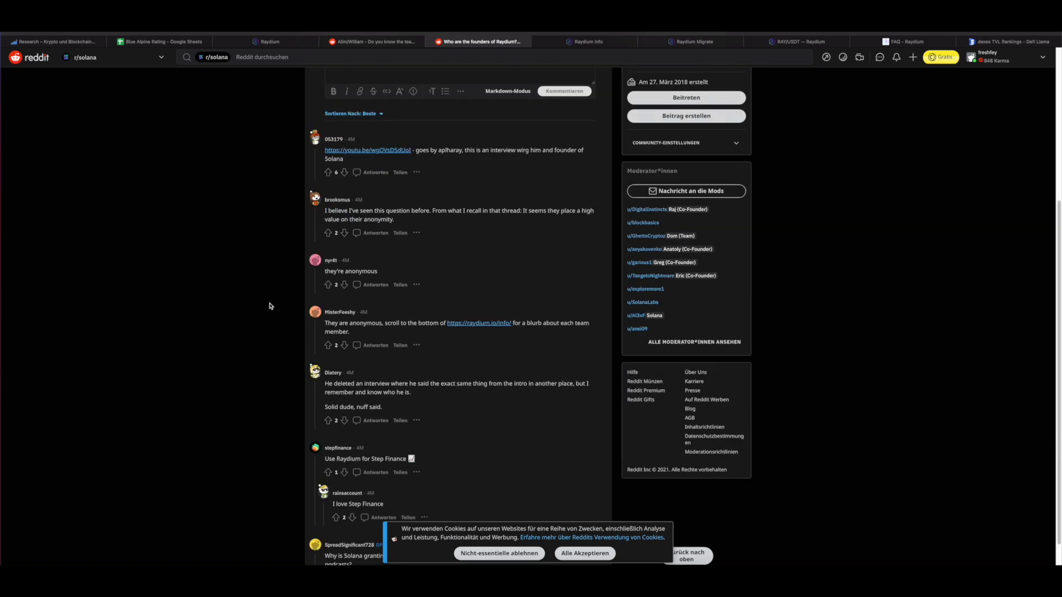
scroll(270, 306, "down", 1)
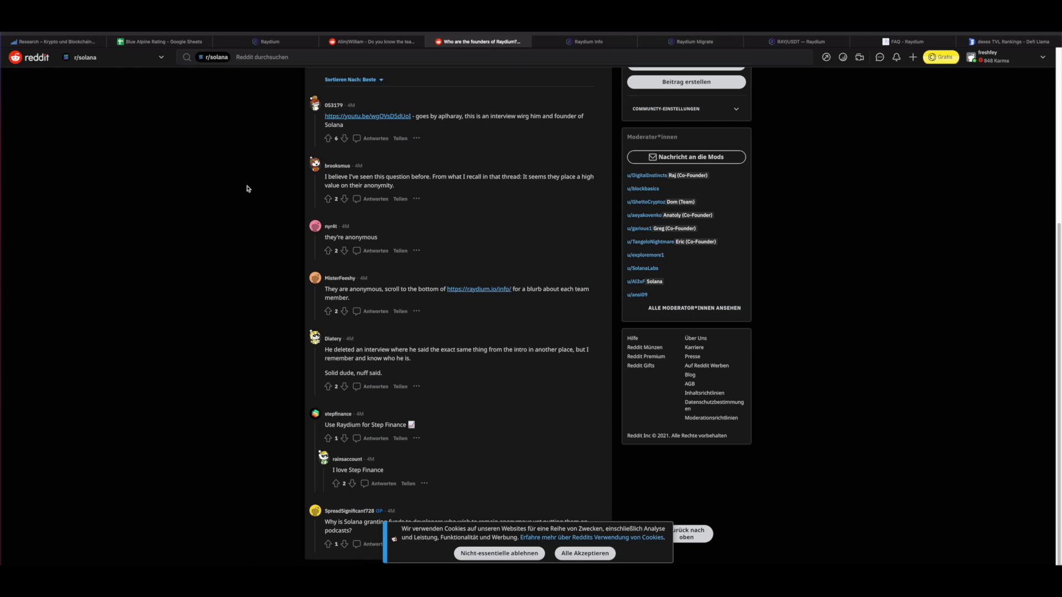
Step: Enter 7.75 as Raydium's Team rating in the Blue Alpine Rating sheet and select its Berater/Investoren cell
left_click(188, 41)
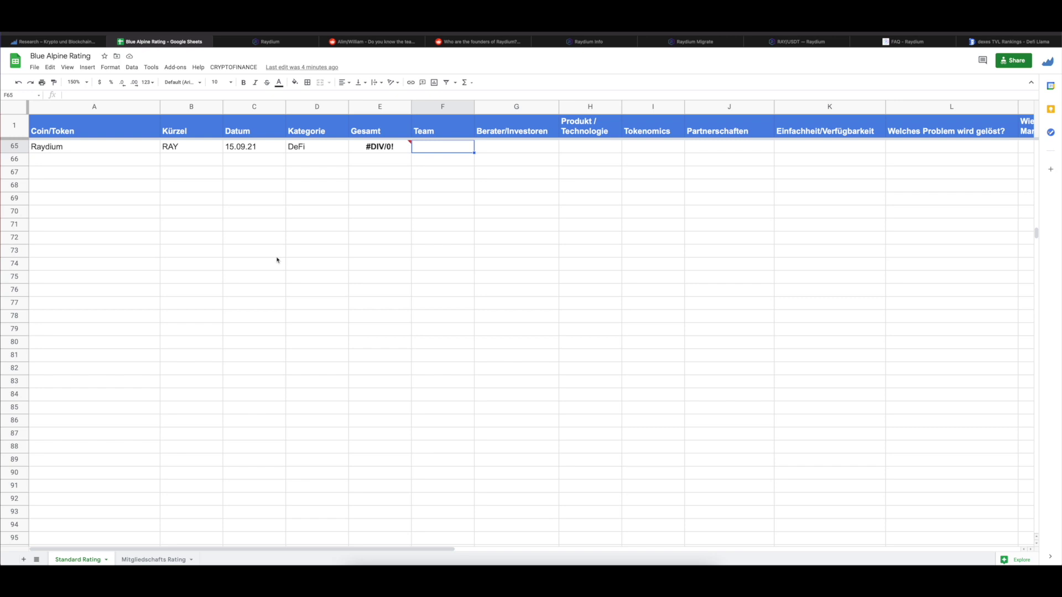
double_click(454, 146)
type("7.75")
key("Return")
left_click(516, 147)
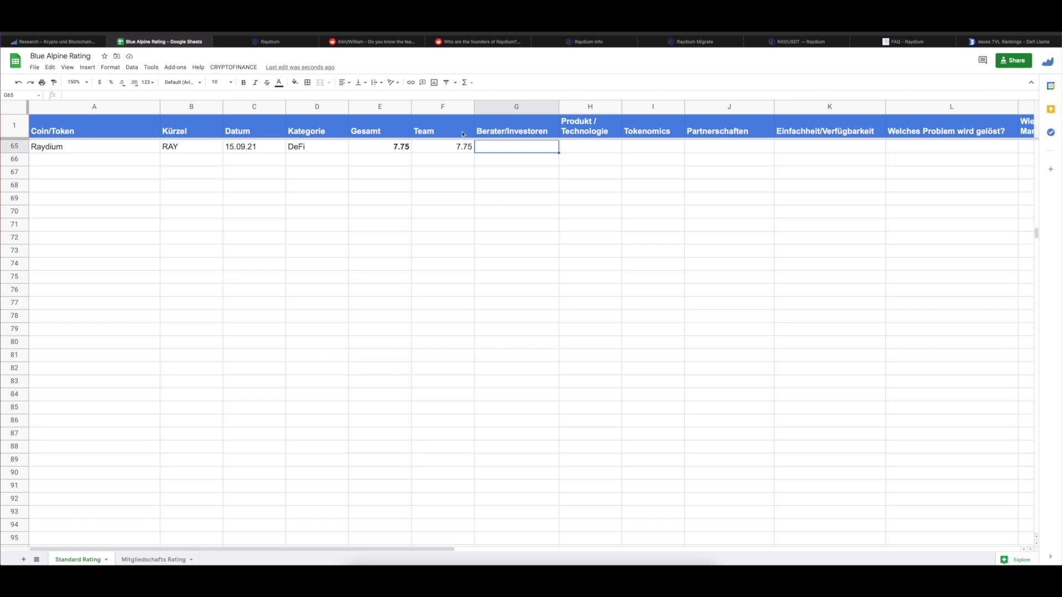
Step: Recheck the r/KinFoundation comments and the Partners section of the Raydium homepage for the project's backers
left_click(406, 41)
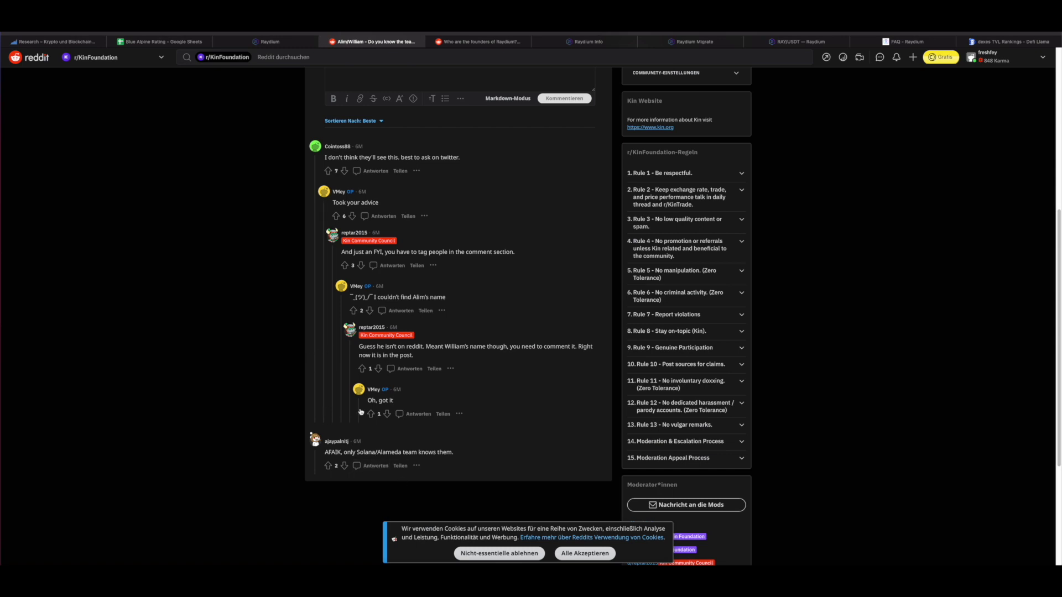
left_click(267, 41)
scroll(204, 274, "down", 15)
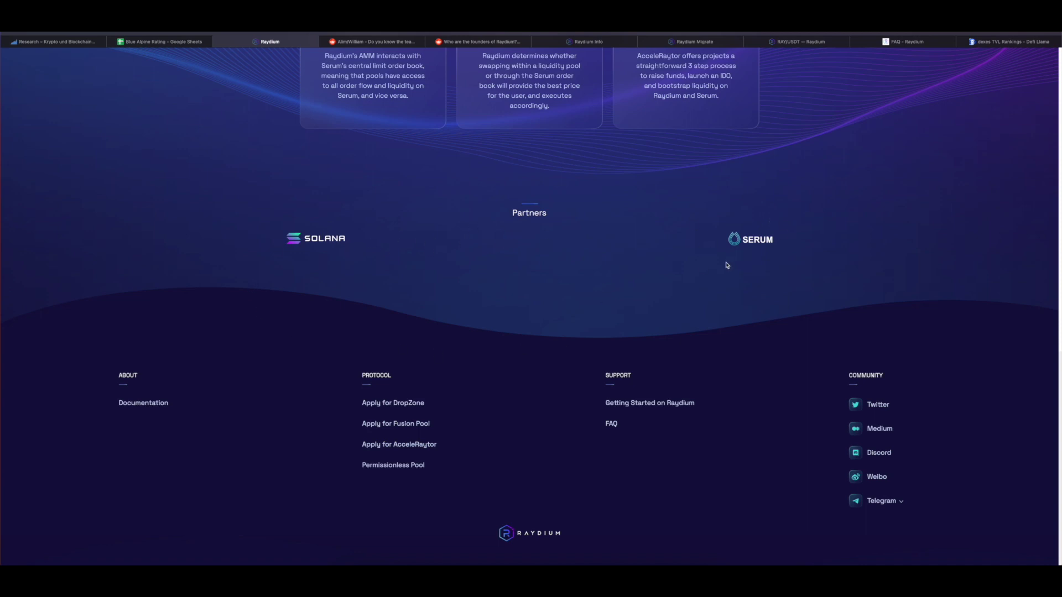
scroll(504, 289, "up", 15)
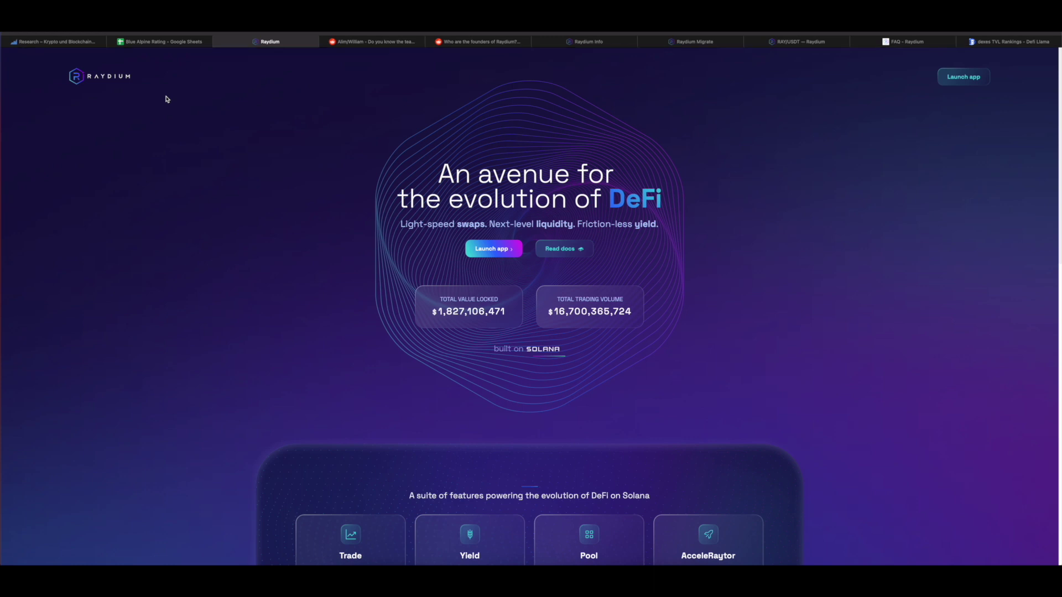
Step: Enter 8.5 as Raydium's Berater/Investoren rating in the Blue Alpine Rating sheet
left_click(181, 44)
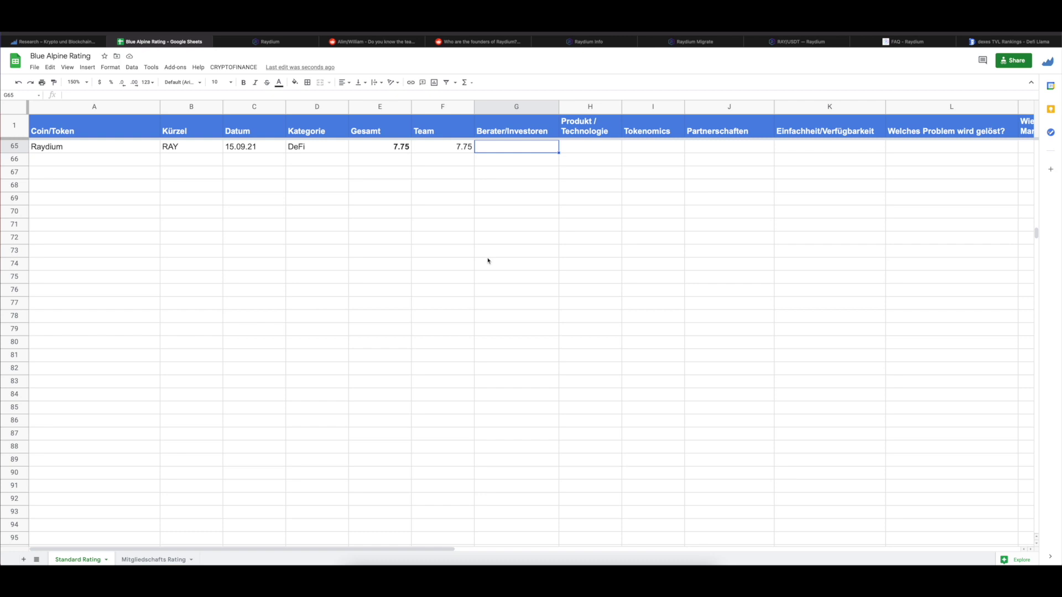
type("8")
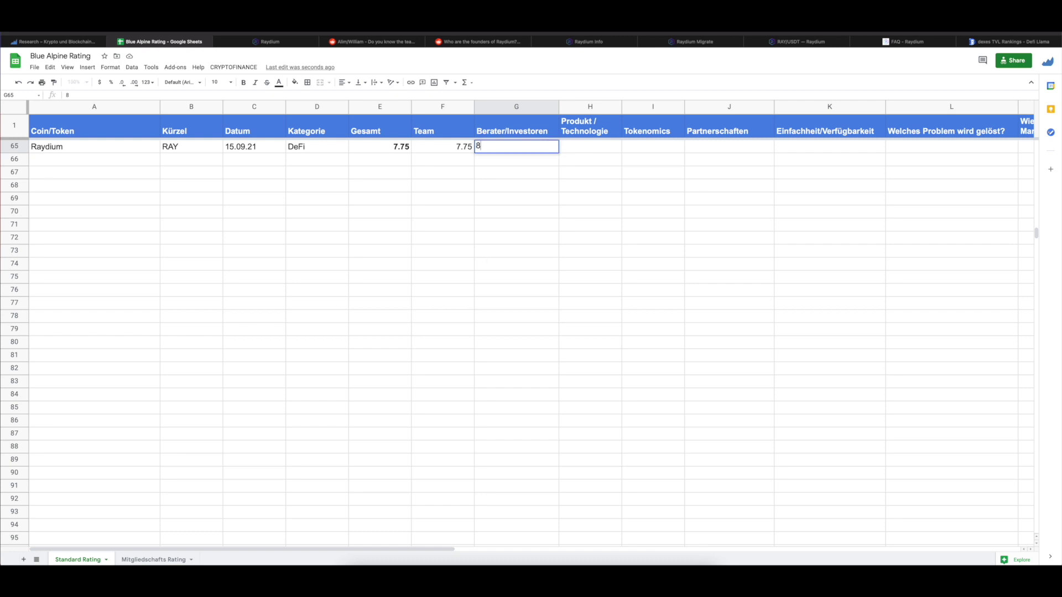
type(".5")
key("Return")
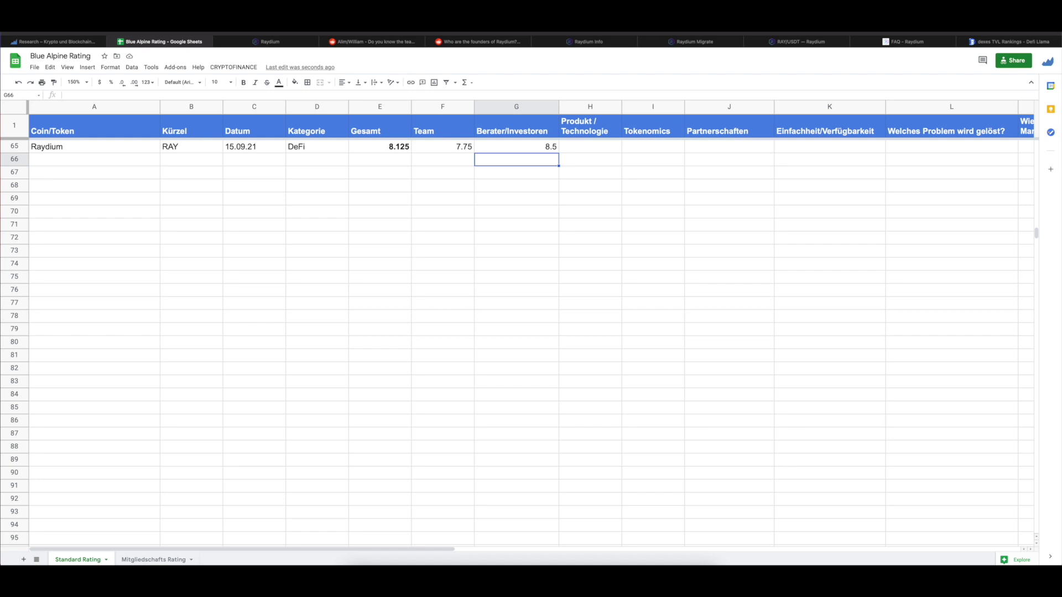
Step: Select Raydium's Produkt / Technologie cell in the sheet and open the RAY/USDT trading interface from the Raydium Migrate page
left_click(590, 159)
left_click(590, 146)
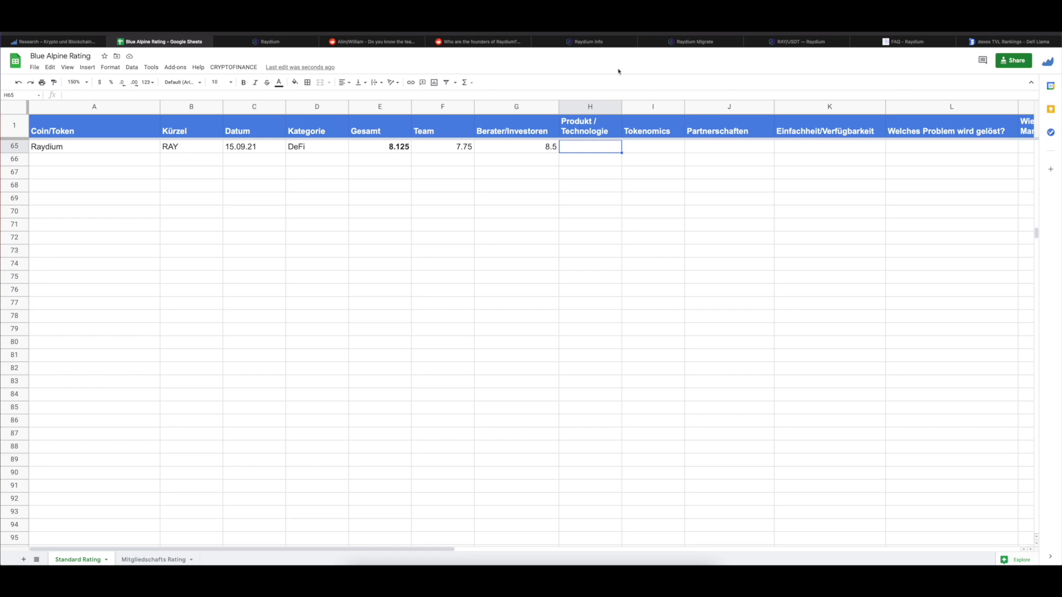
left_click(691, 42)
left_click(397, 60)
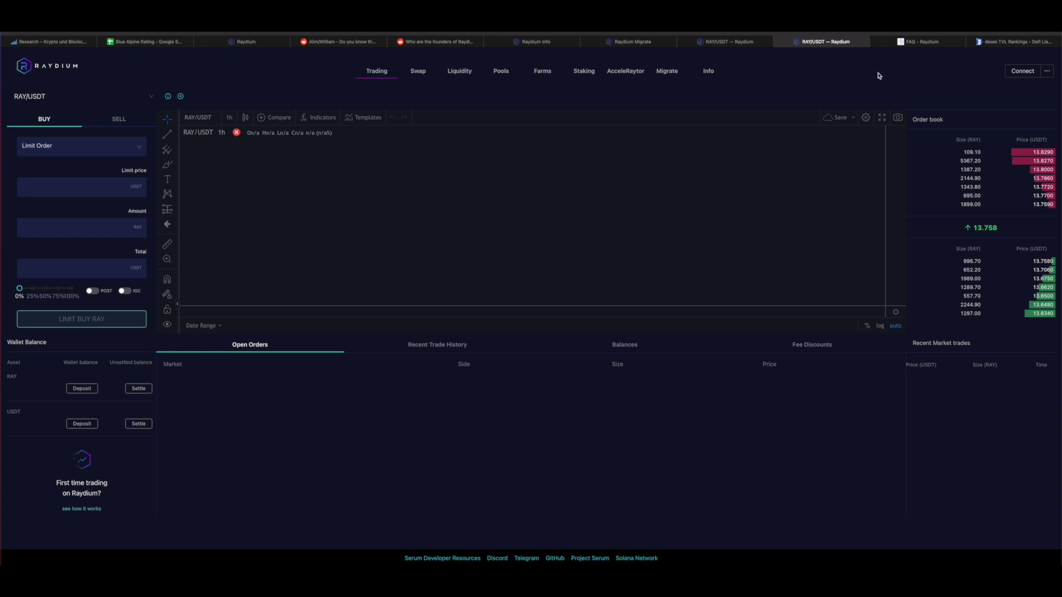
Step: Open the "Say Hello to Raydium" documentation page and highlight "automated market maker (AMM)" in the introduction
left_click(920, 43)
left_click(275, 65)
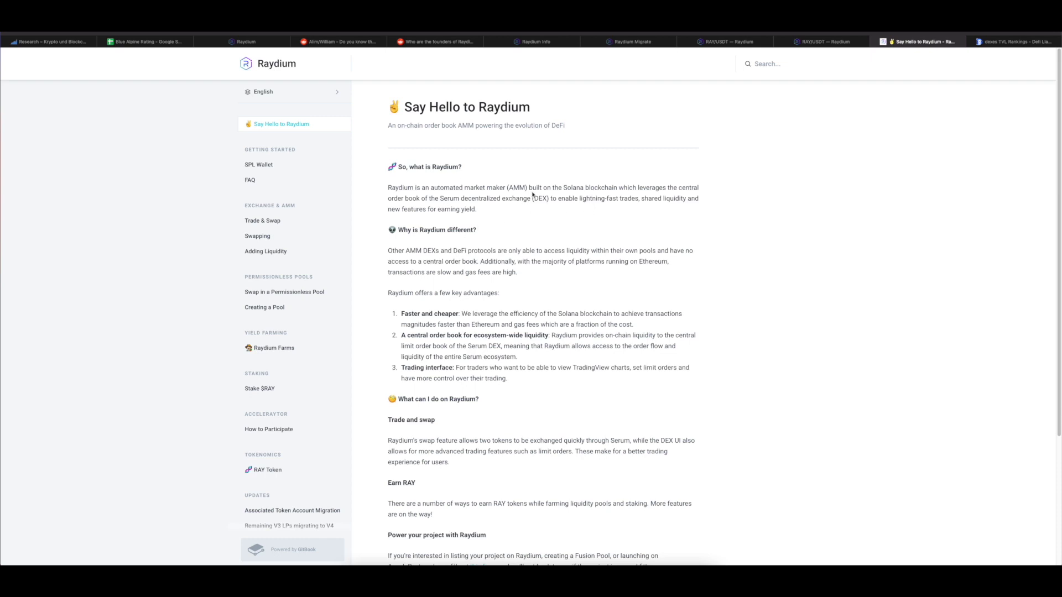
left_click_drag(530, 188, 430, 185)
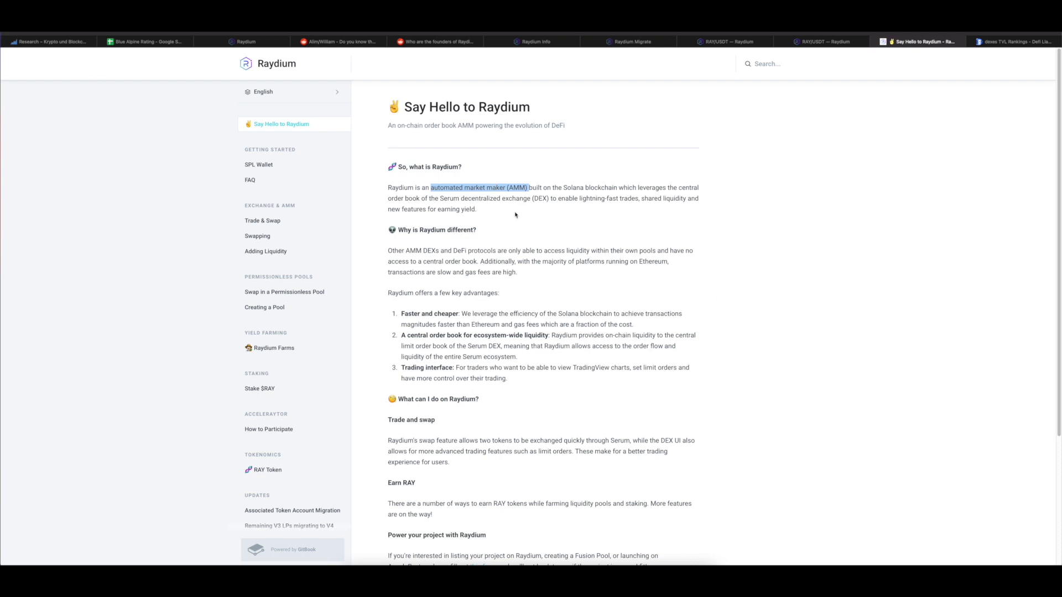
Step: Open the Kurse page of the Blue Alpine Research website and view the DeFi Kurs offer
left_click(66, 45)
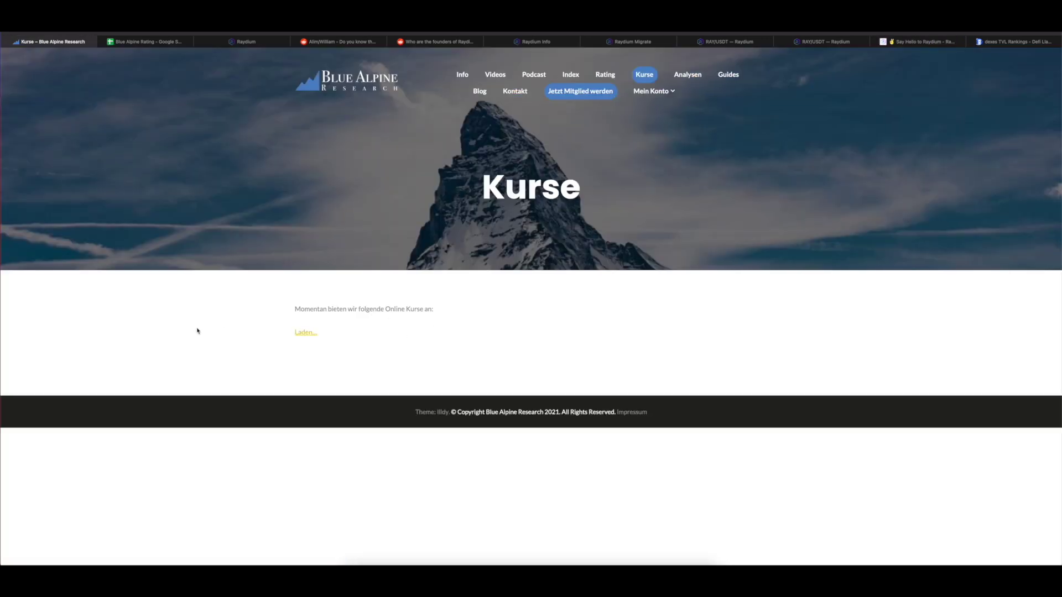
scroll(197, 330, "down", 5)
scroll(120, 317, "down", 3)
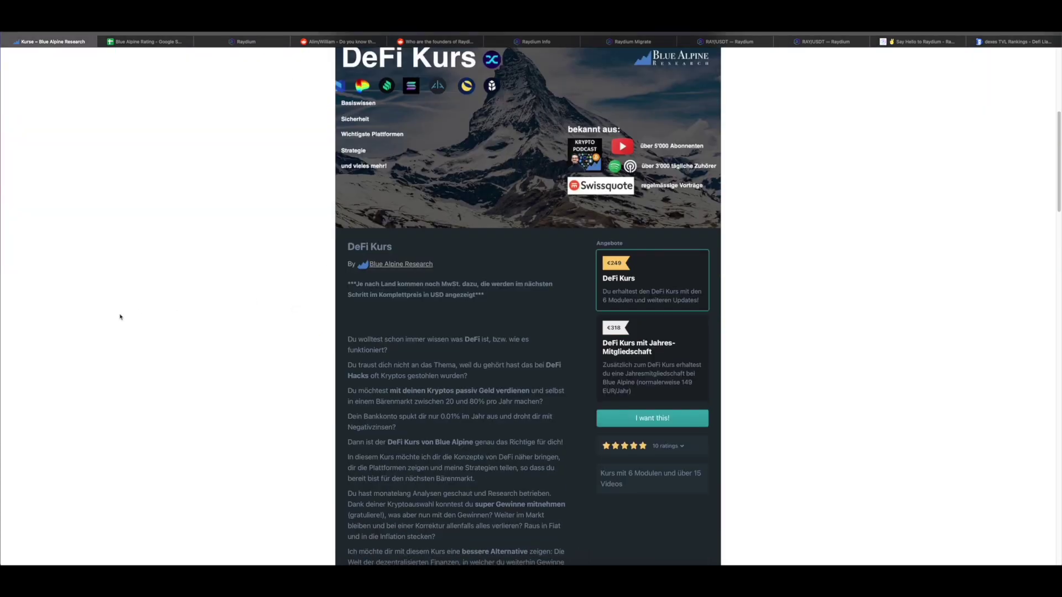
Step: Look over the top of the Kurse page and return to the "Say Hello to Raydium" documentation page
scroll(120, 316, "up", 8)
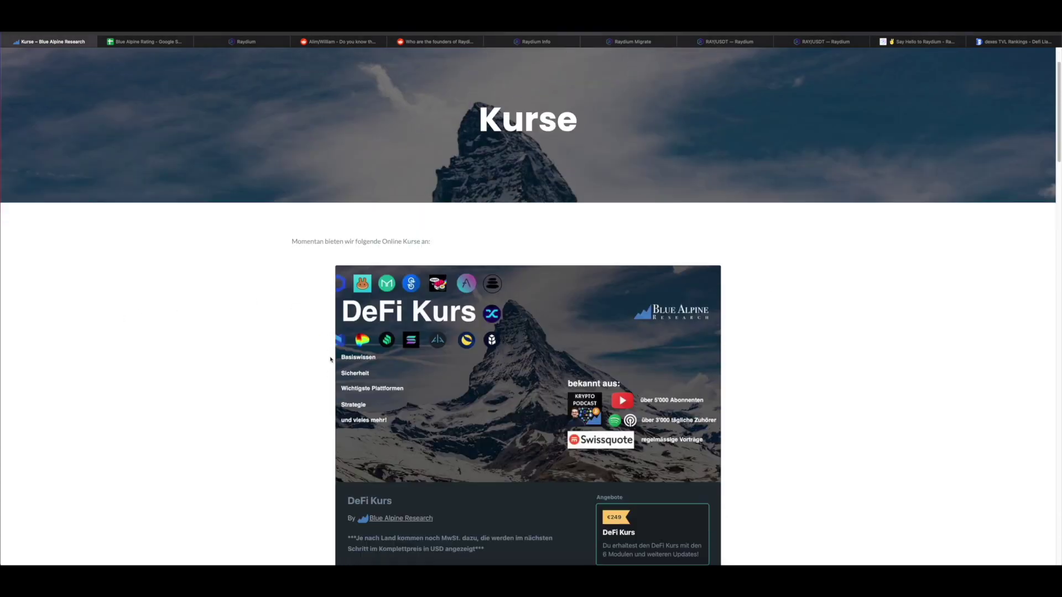
scroll(330, 360, "up", 2)
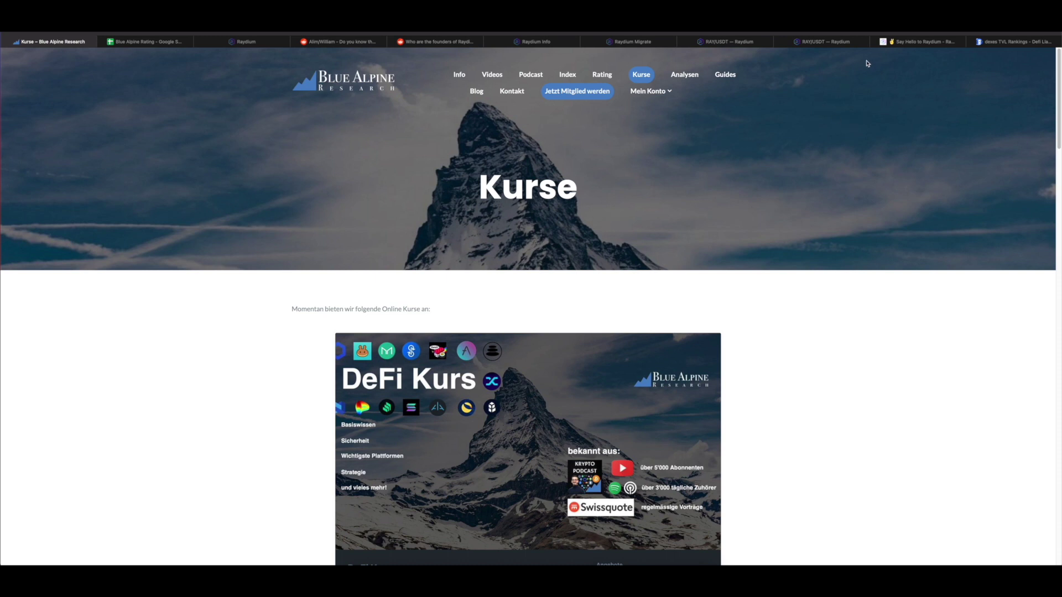
left_click(896, 42)
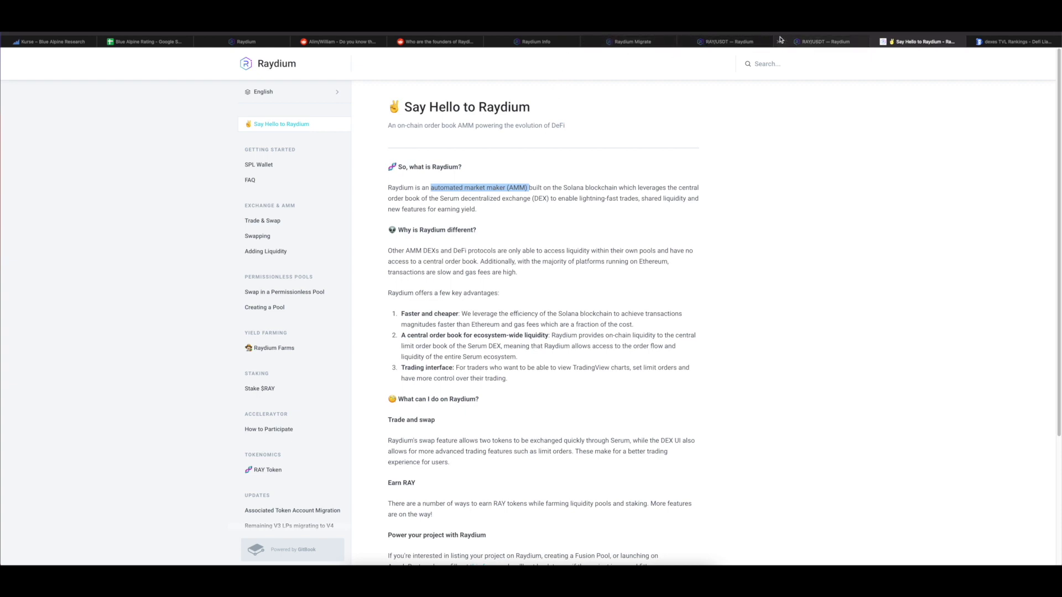
Step: Open the RAY/USDT trading interface and view its sell and buy order forms
left_click(737, 42)
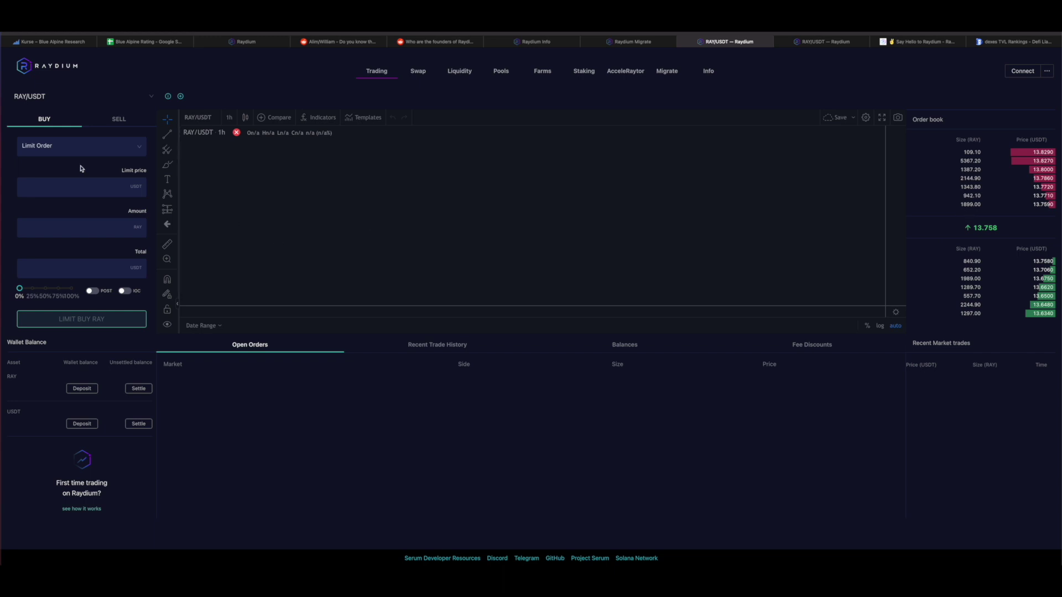
left_click(110, 121)
left_click(61, 120)
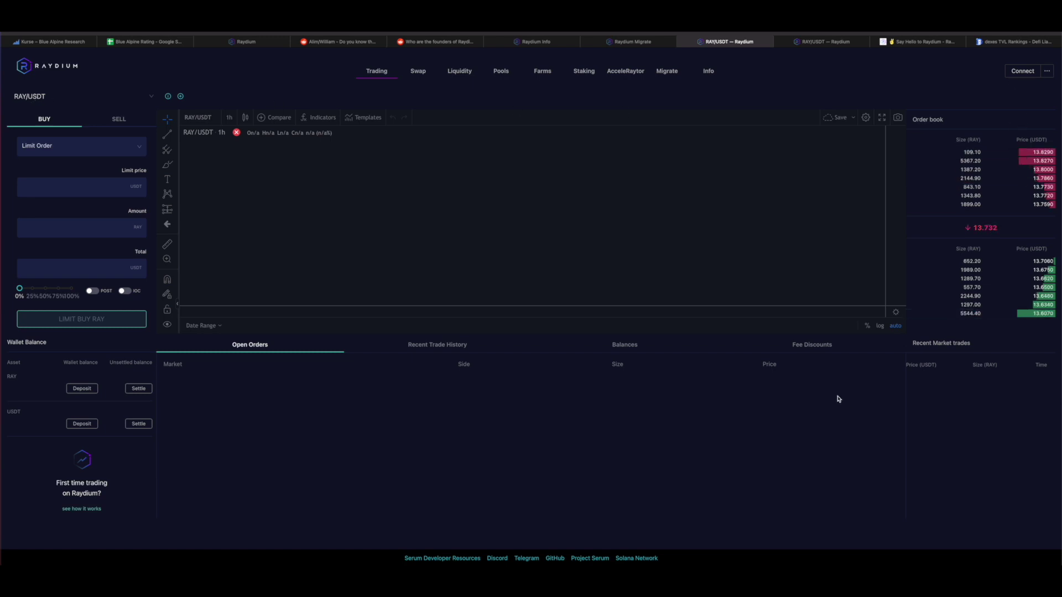
Step: Set up a RAY to USDT swap on Raydium's Swap page and compare it with the RAY/USDT trading interface
left_click(412, 73)
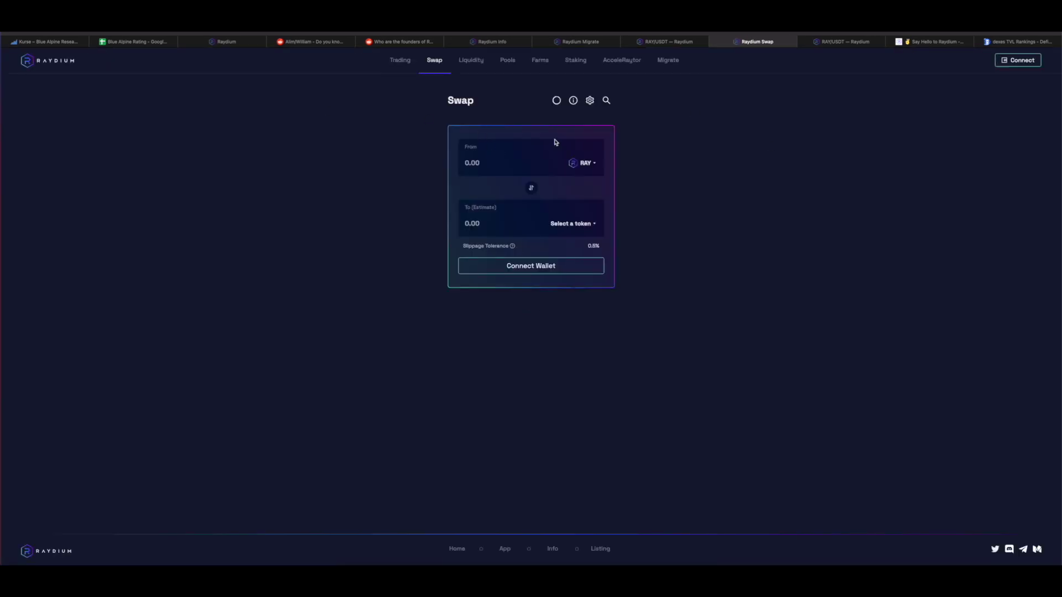
left_click(575, 224)
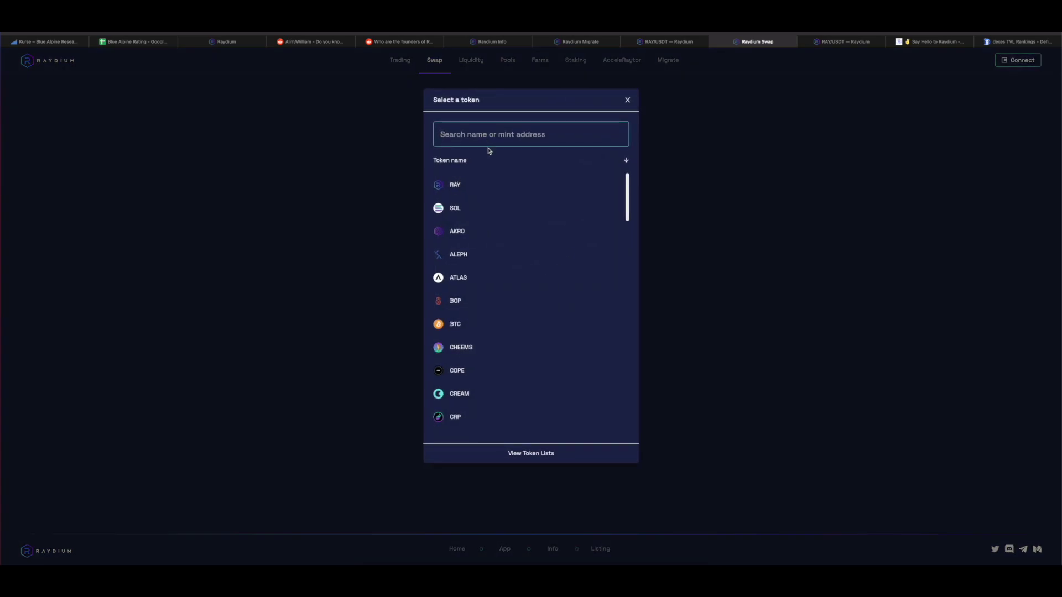
type("usdt")
left_click(472, 184)
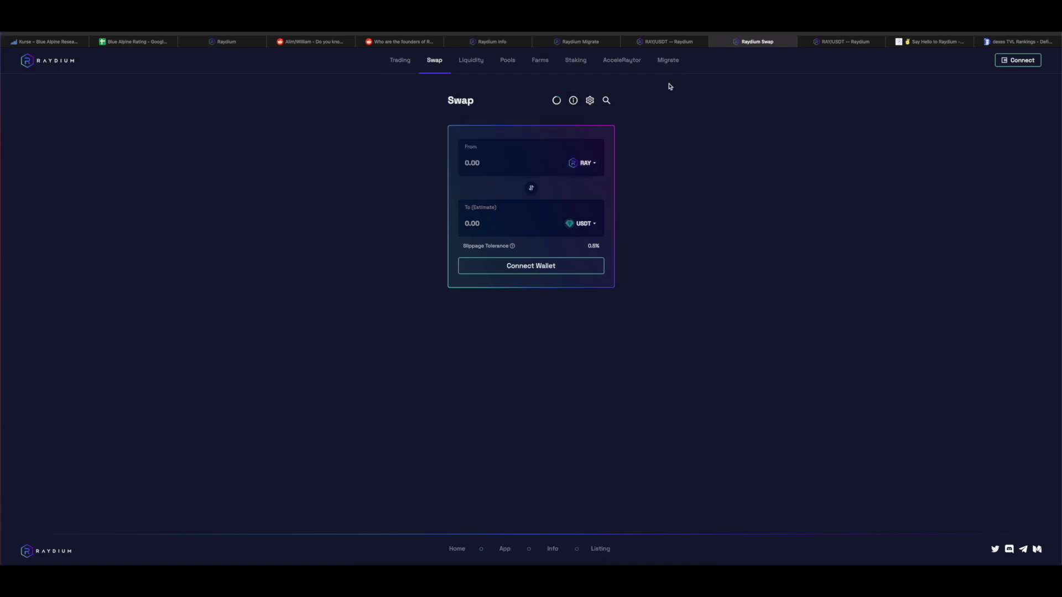
left_click(668, 41)
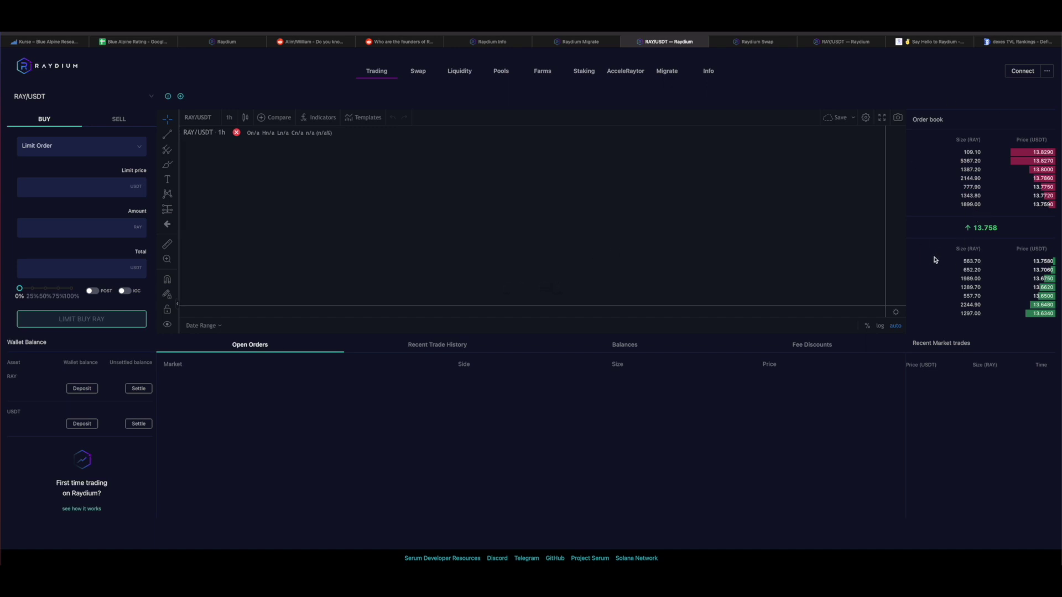
left_click(736, 41)
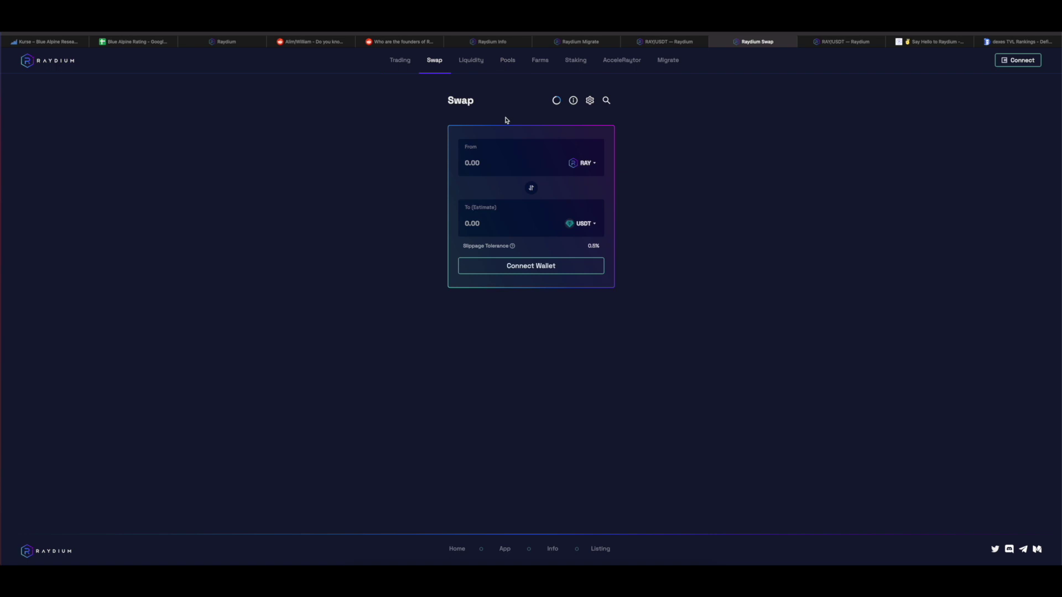
Step: Compare the Add Liquidity page with the Swap page and enter 1 as the RAY amount for the RAY-USDT pair
left_click(468, 61)
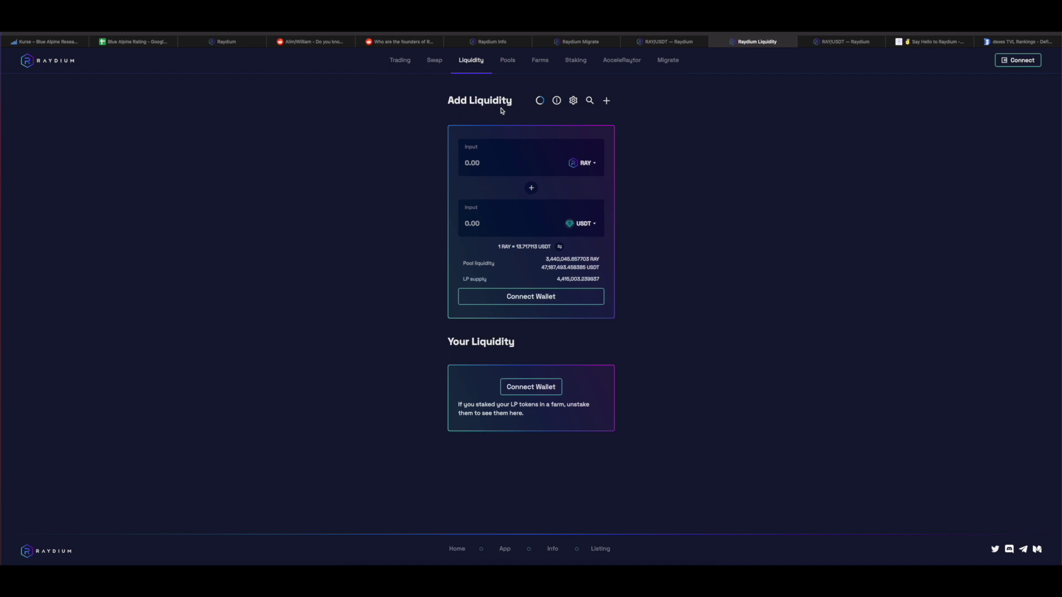
left_click(434, 61)
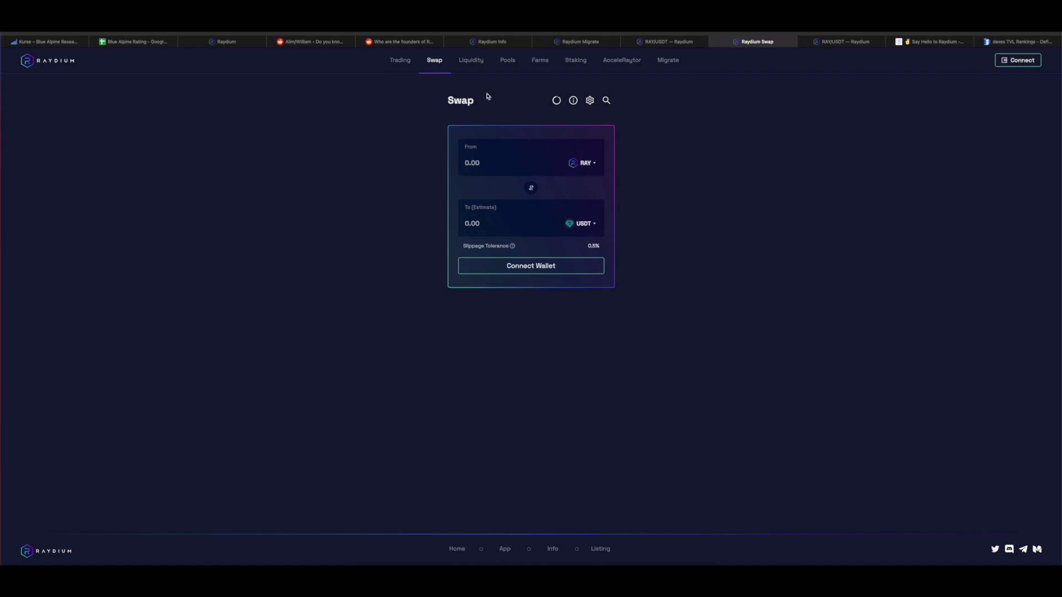
left_click(471, 61)
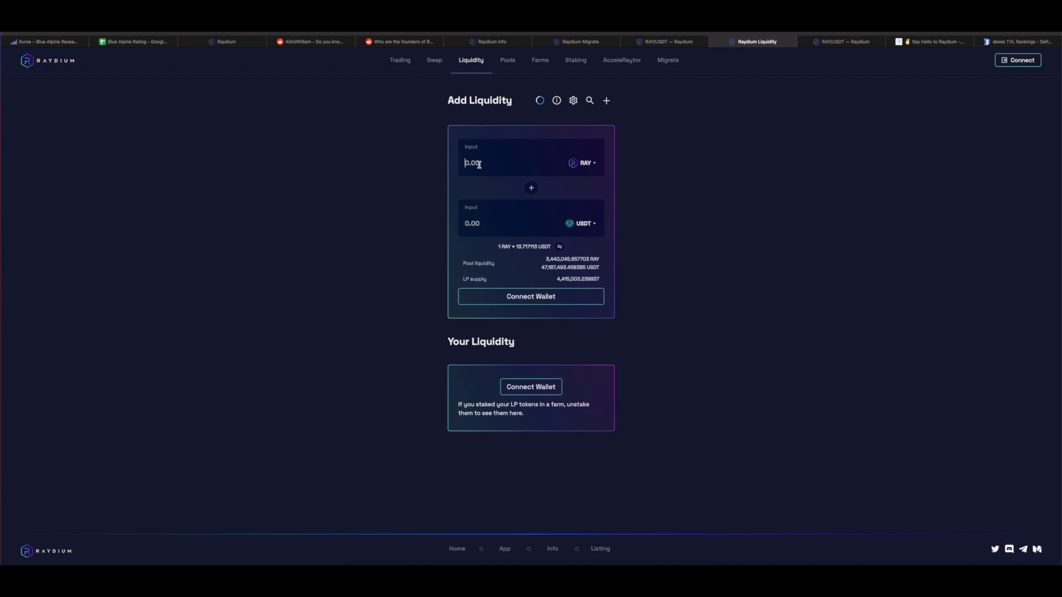
type("1")
left_click(484, 175)
Step: Open Raydium's Top Pools list and sort it by highest liquidity and by highest 24-hour fees
left_click(515, 71)
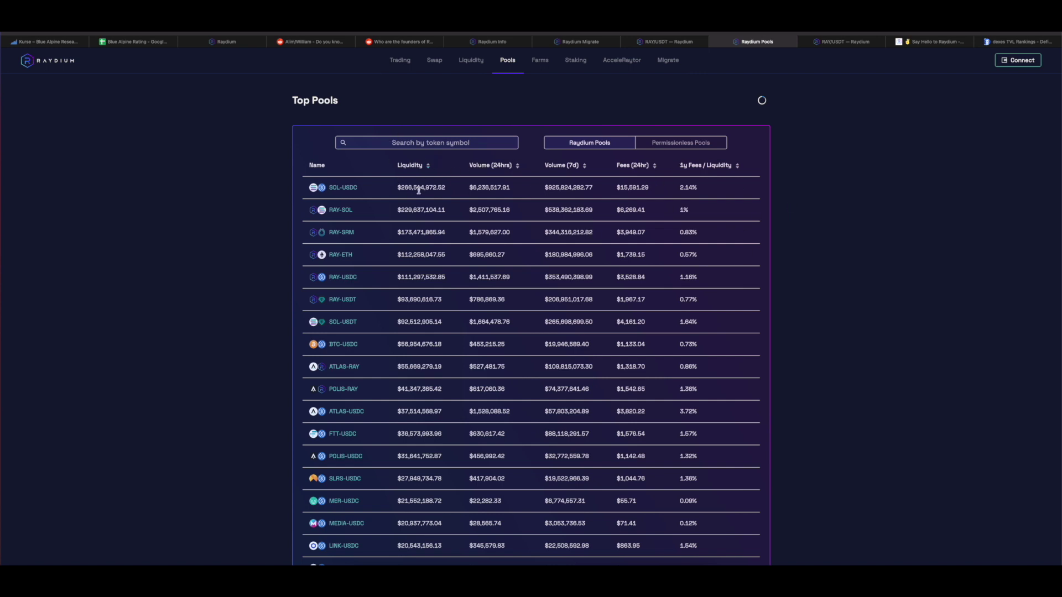
left_click(415, 165)
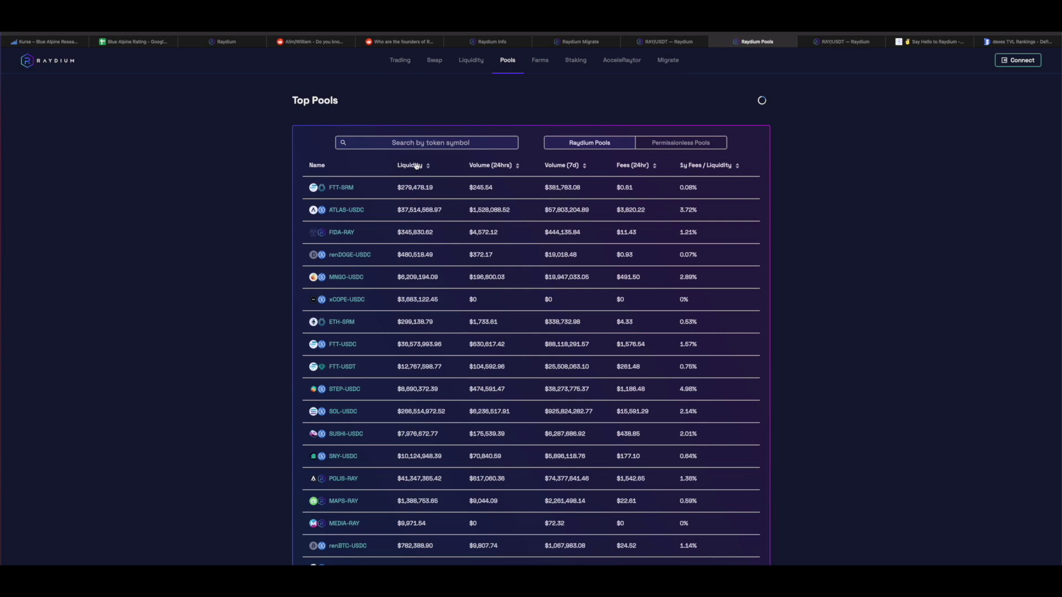
left_click(410, 166)
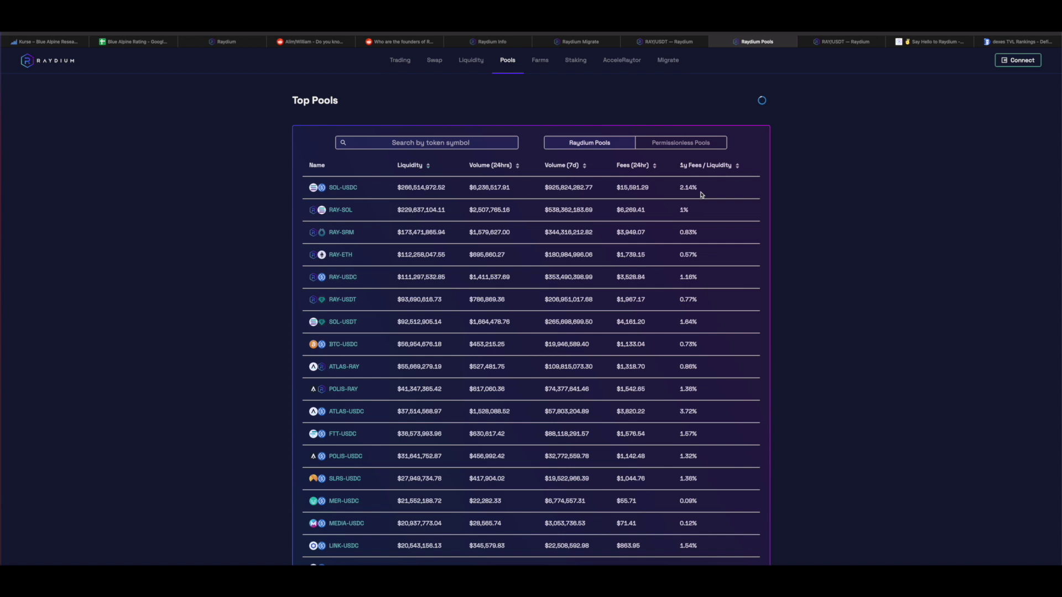
left_click(632, 165)
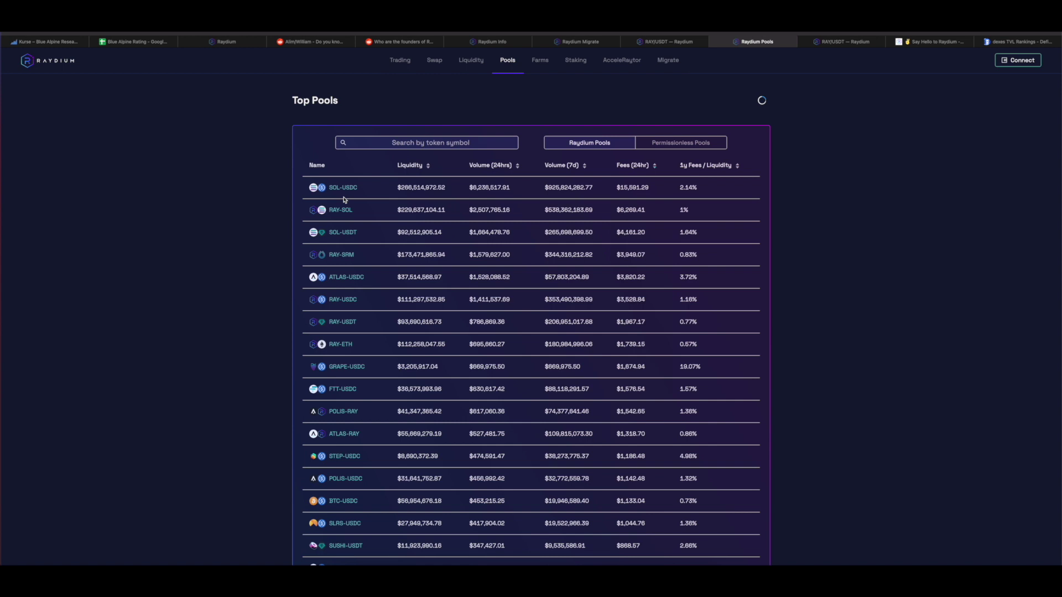
Step: Open Raydium's Farms page and briefly revisit the DeFi Kurs offer on the Blue Alpine Research Kurse page
left_click(539, 61)
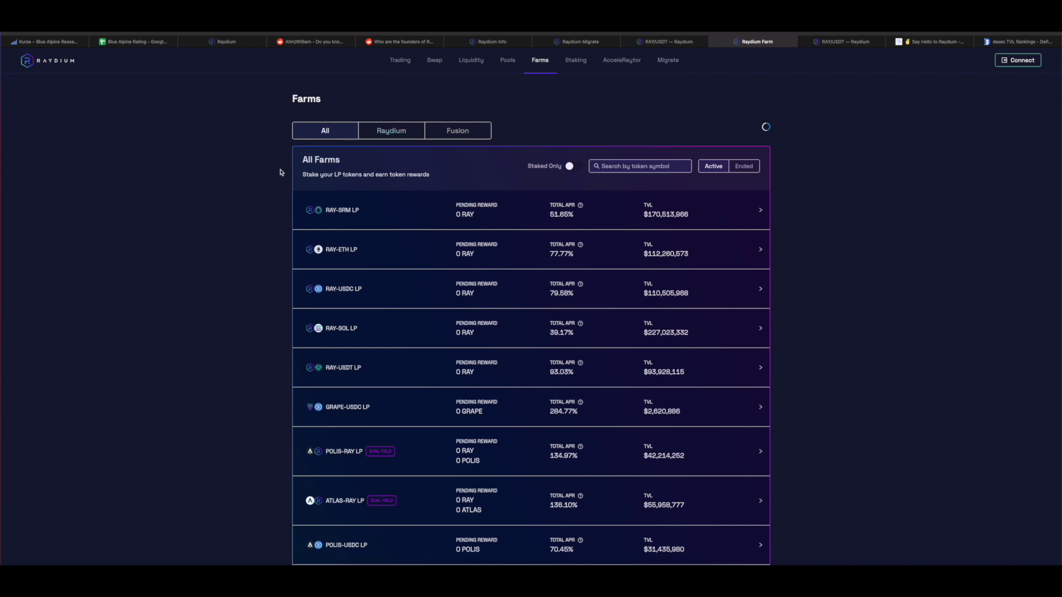
left_click(49, 44)
scroll(676, 243, "down", 2)
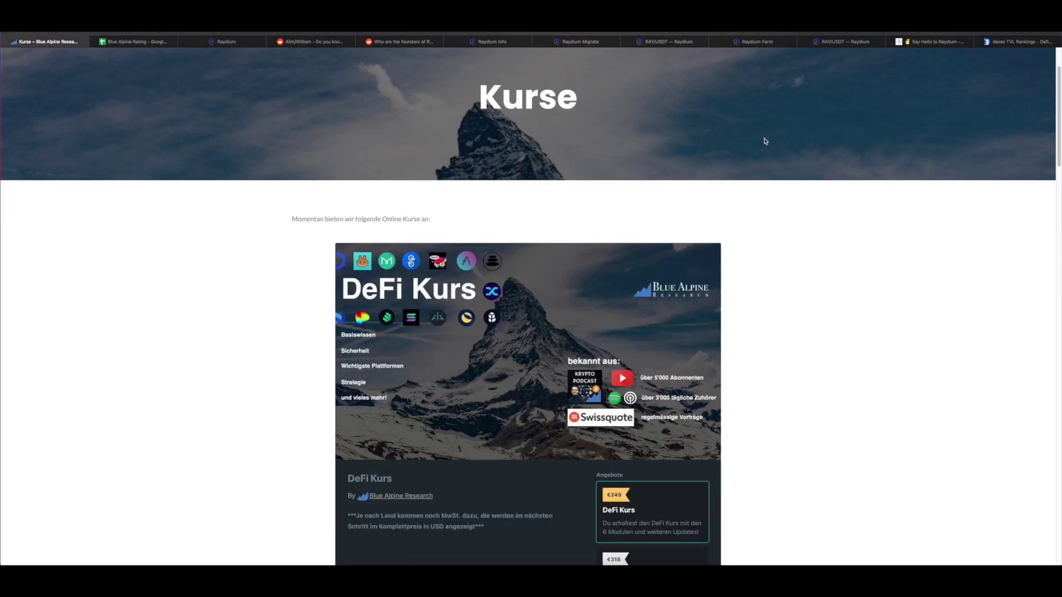
left_click(768, 43)
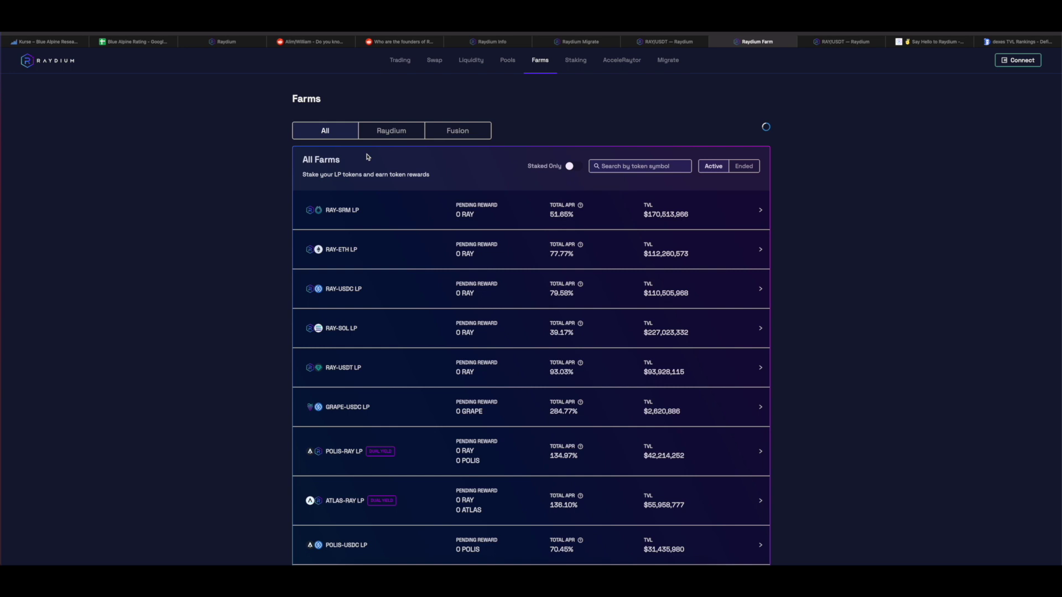
Step: Compare the Raydium Farms list with the Fusion Farms list
left_click(404, 136)
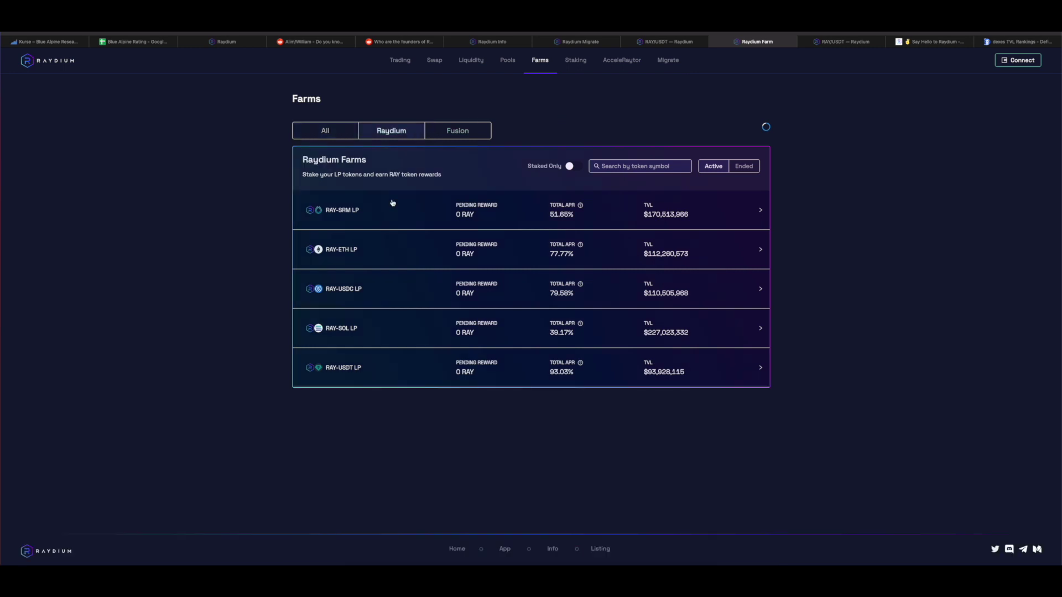
left_click(437, 133)
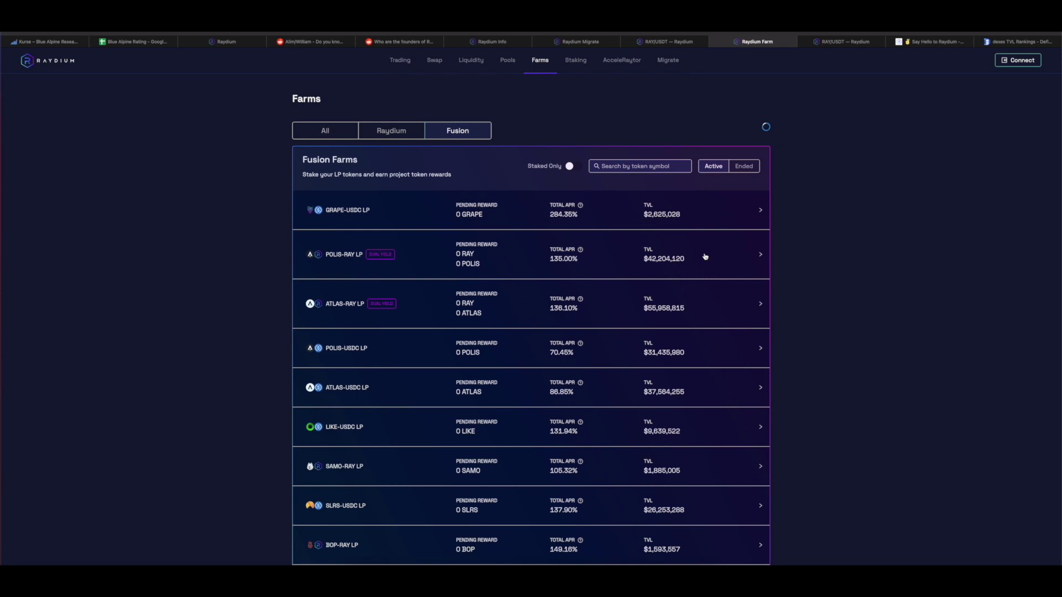
left_click(382, 132)
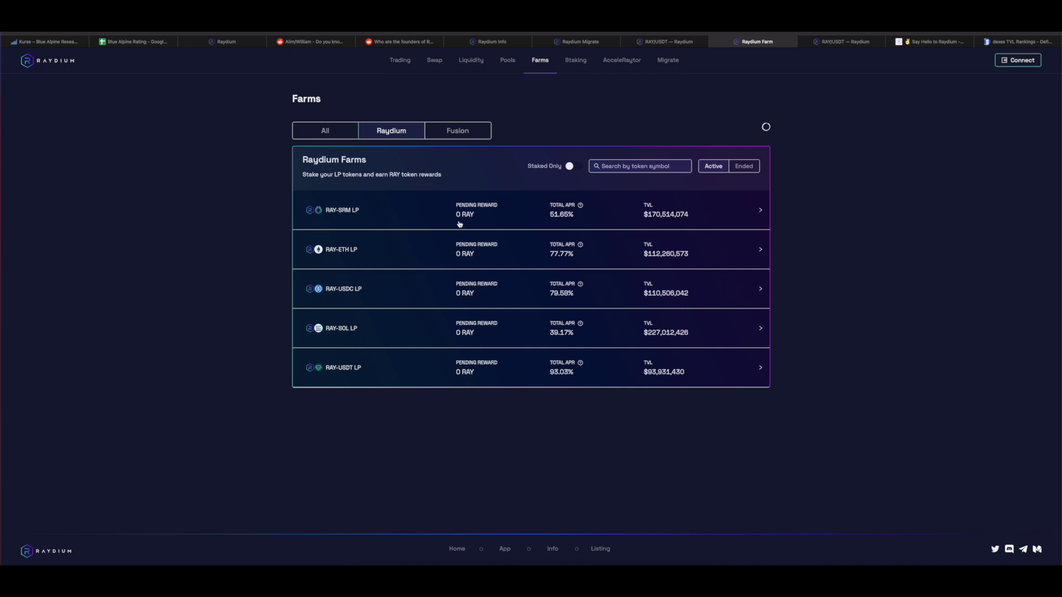
left_click(443, 136)
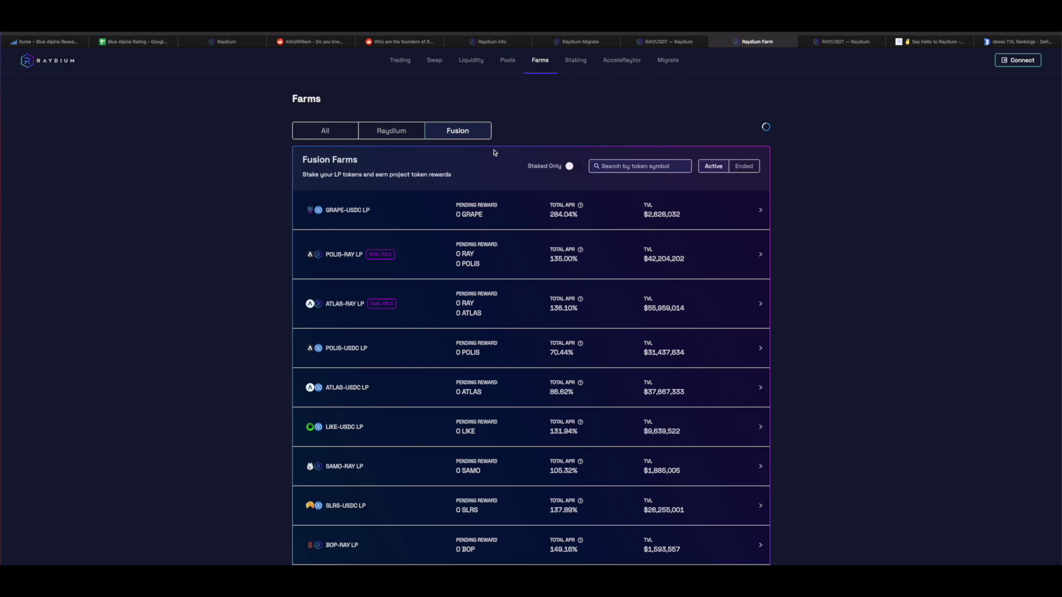
Step: View the RAY staking offer and examine the AcceleRaytor launchpad's description and project pools
left_click(575, 61)
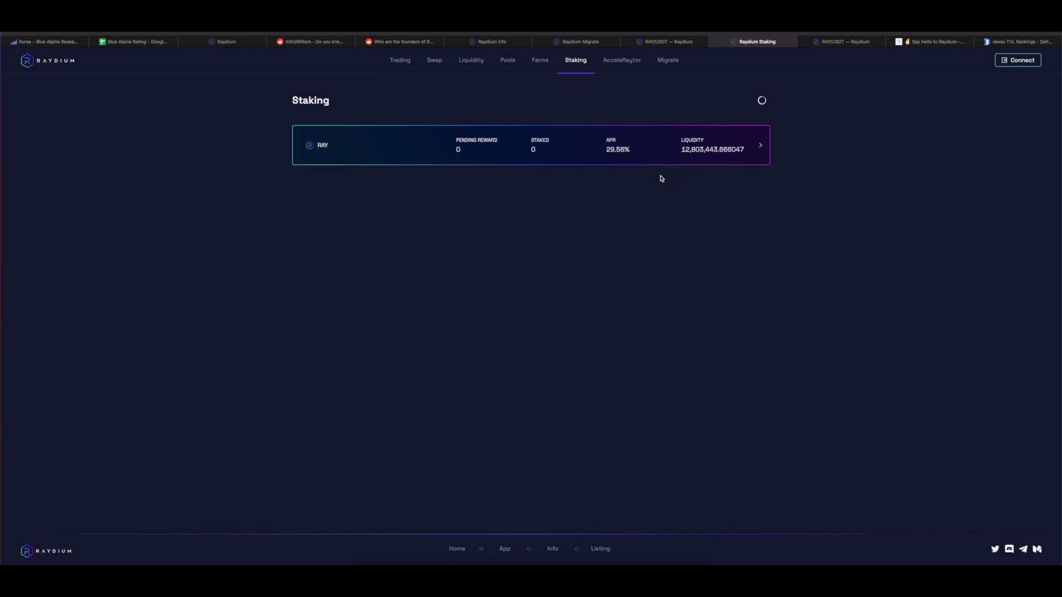
left_click(622, 62)
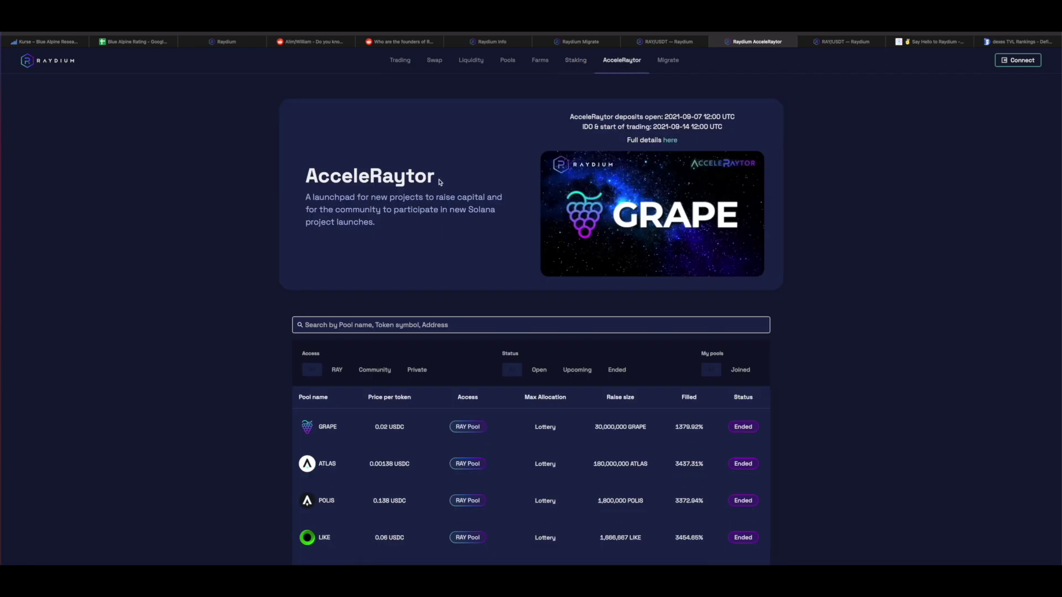
left_click_drag(357, 199, 314, 199)
left_click(295, 242)
scroll(271, 286, "down", 1)
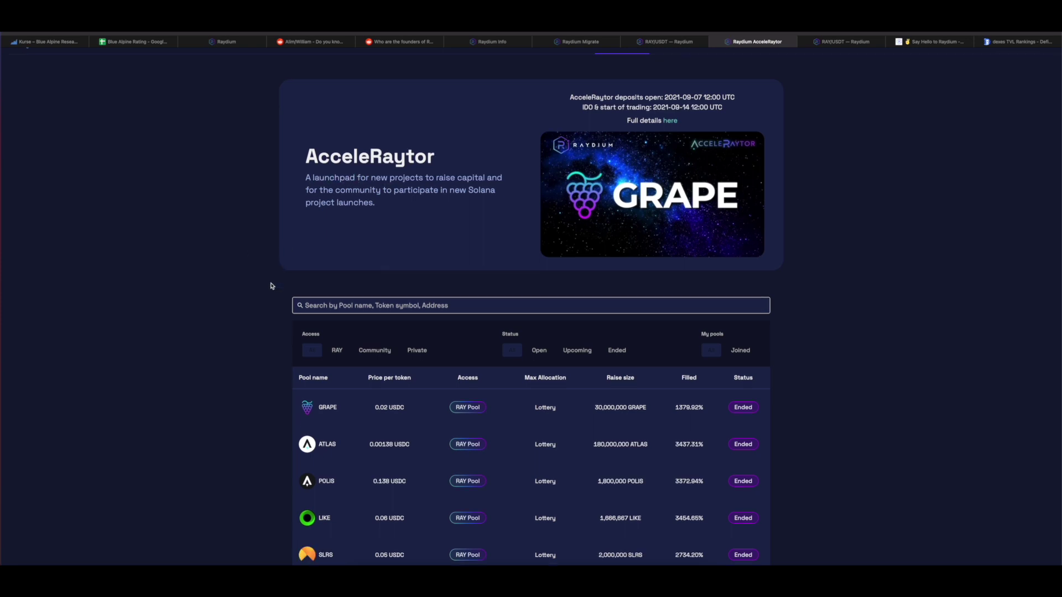
scroll(271, 286, "down", 3)
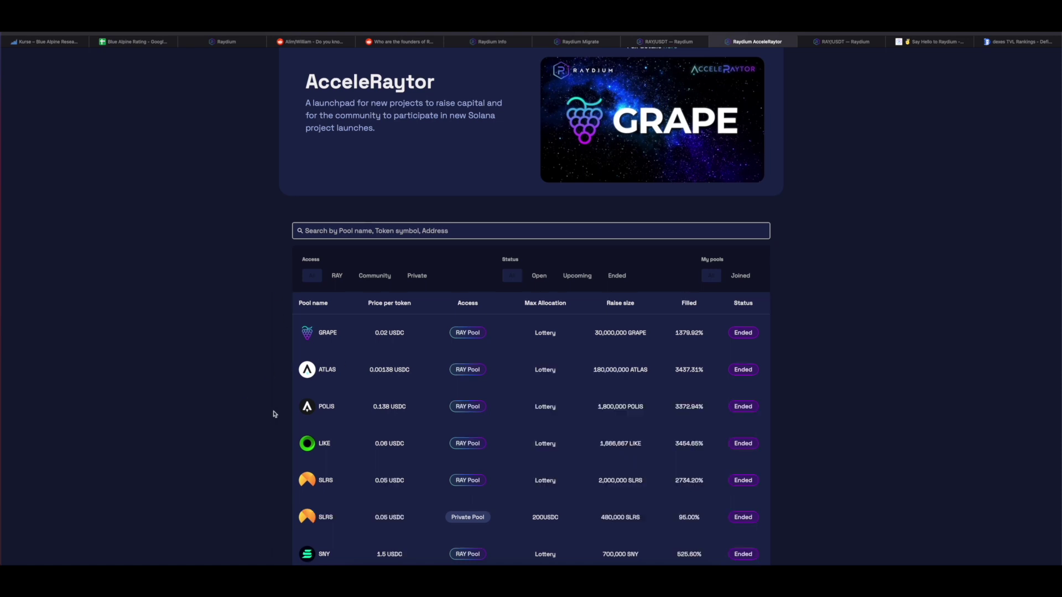
scroll(277, 409, "down", 1)
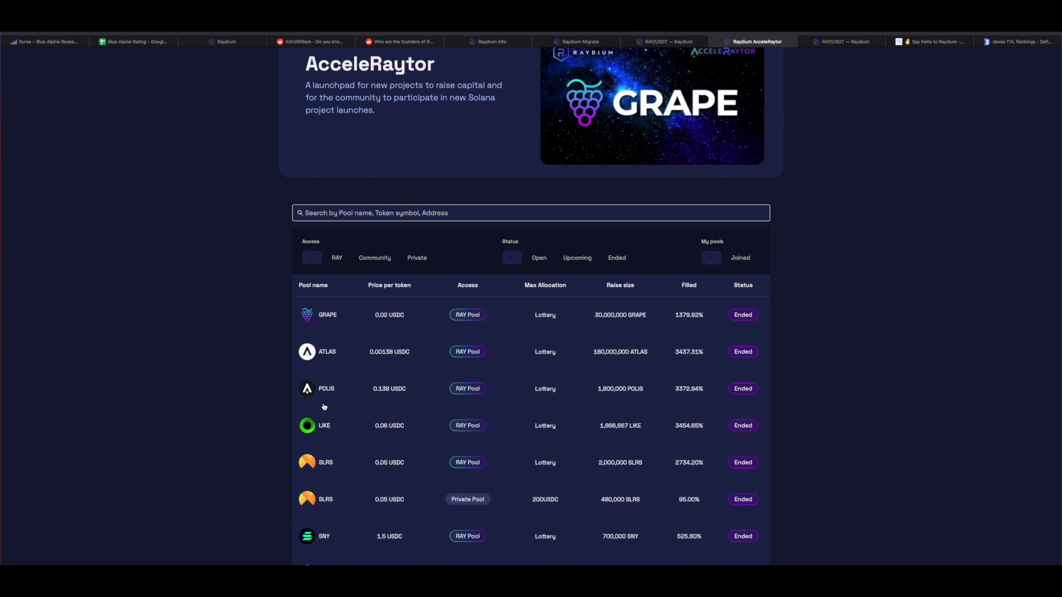
scroll(326, 420, "down", 1)
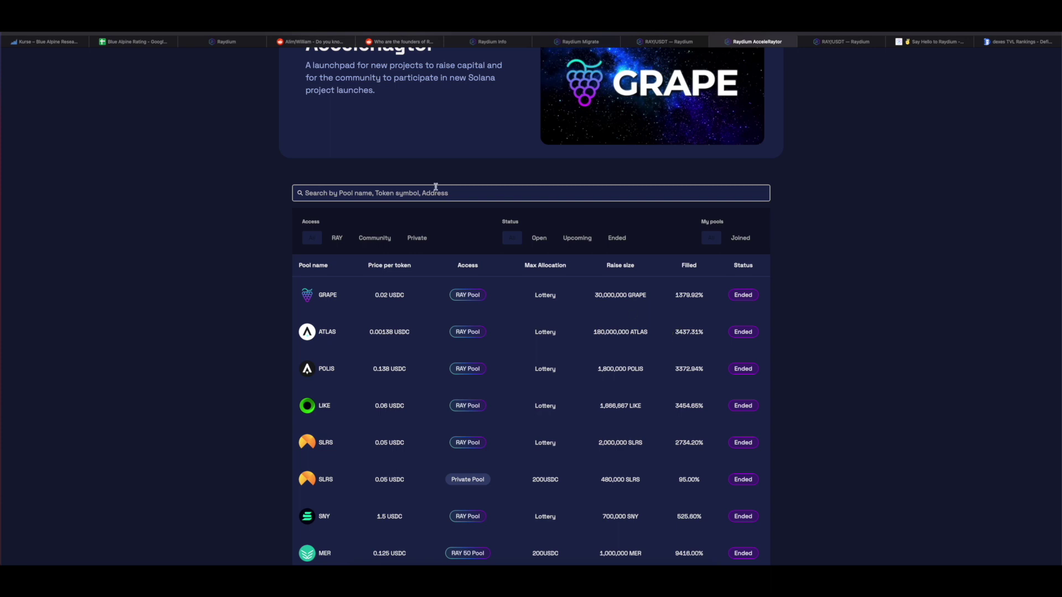
scroll(410, 247, "up", 1)
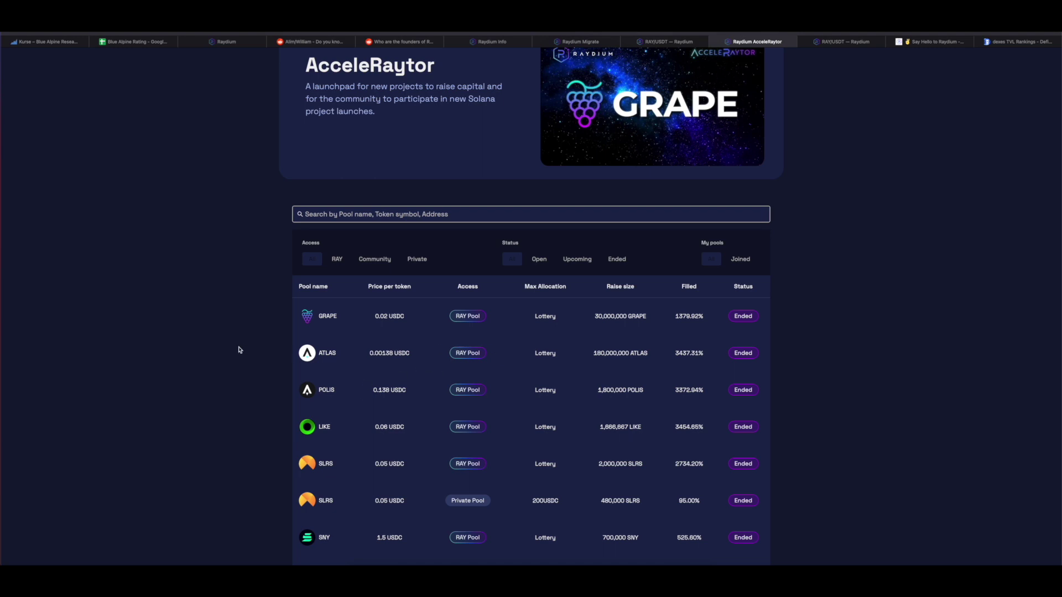
scroll(239, 350, "up", 2)
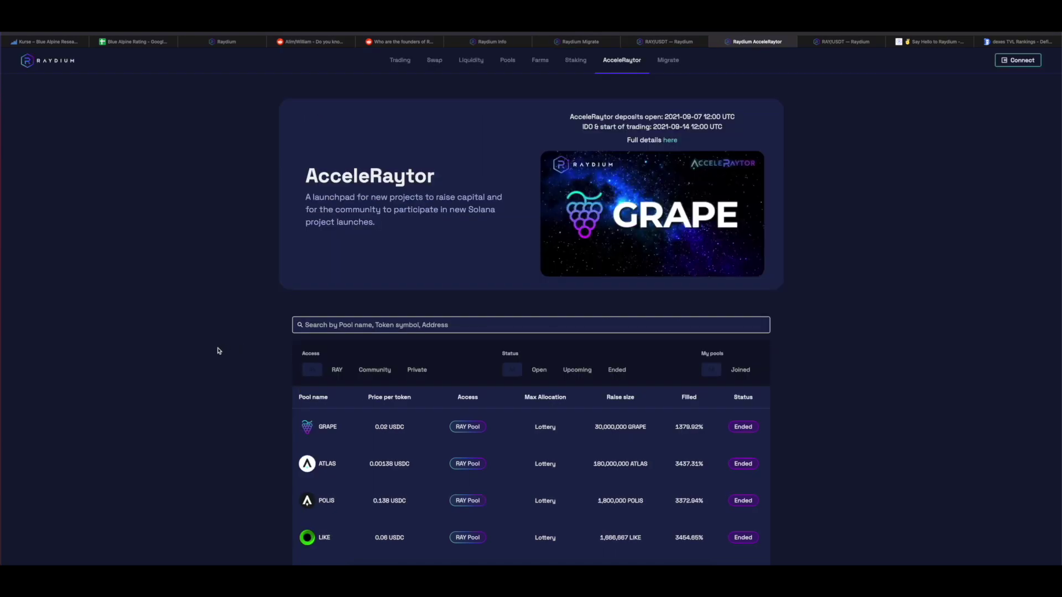
Step: Open Raydium's Migrate page and look through the token account, AMM, WUSDT and DEX migration tools
left_click(668, 61)
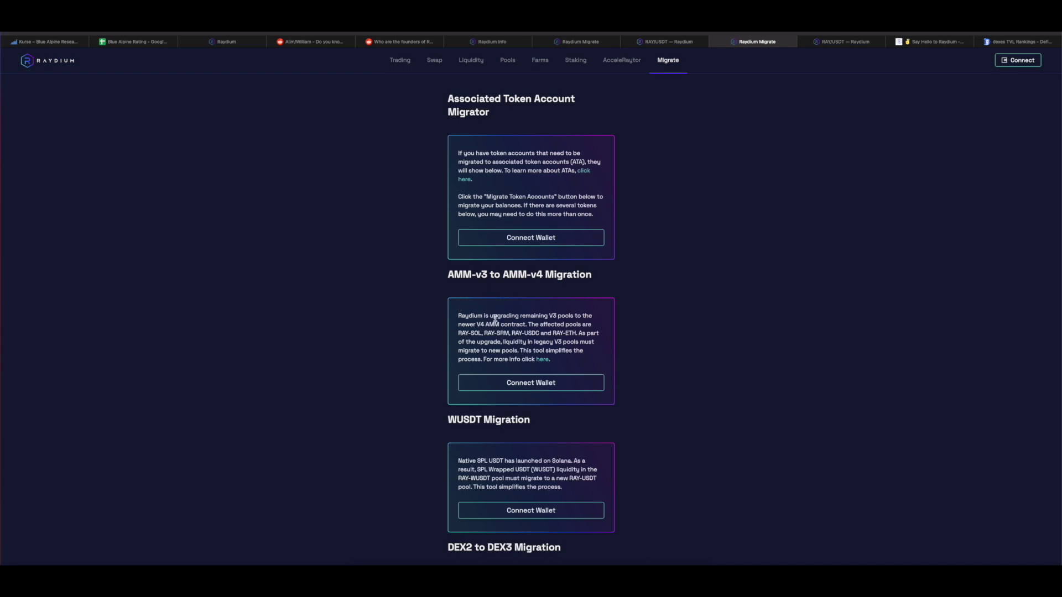
scroll(435, 339, "down", 3)
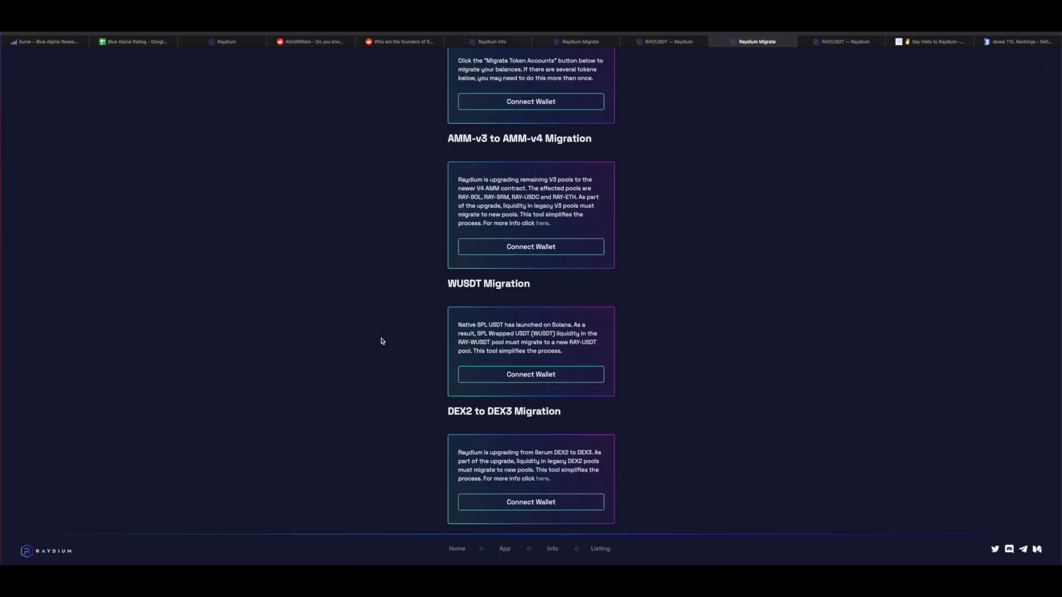
scroll(380, 339, "up", 3)
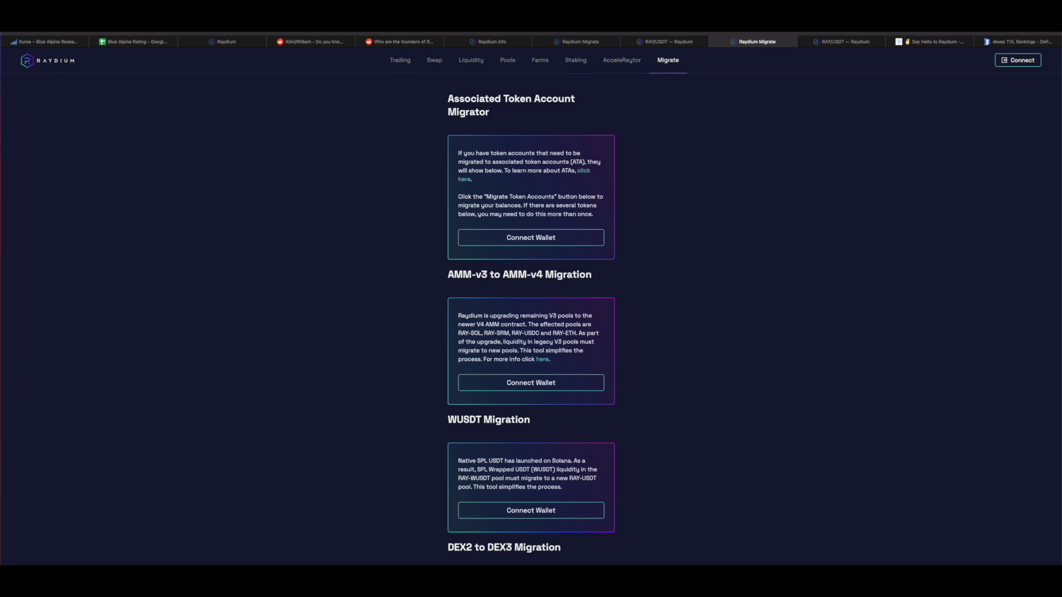
Step: Enter 8.25 as Raydium's Produkt / Technologie rating in the Blue Alpine Rating sheet
left_click(145, 44)
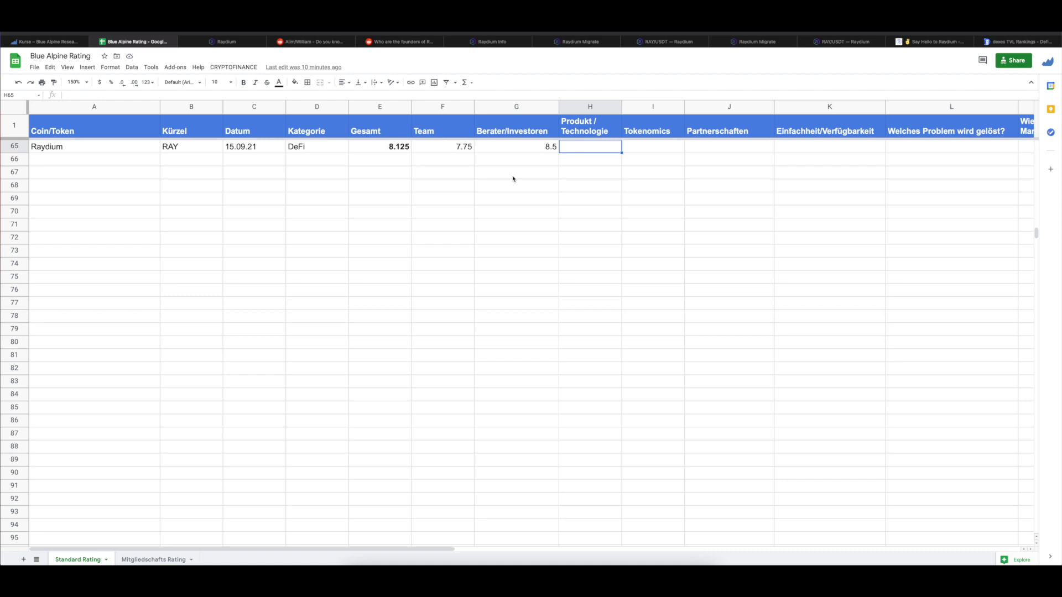
type("8.25")
key("Tab")
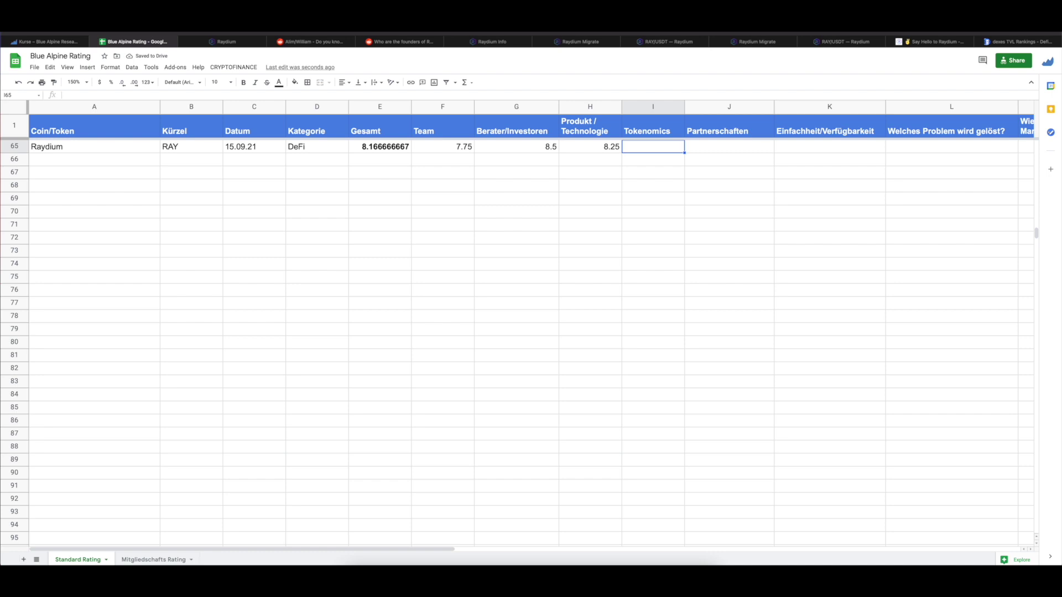
Step: Read the Tokenomics section on the Raydium Info page, covering hard cap, mining reserve and emissions, down to the circulating token supply
left_click(487, 42)
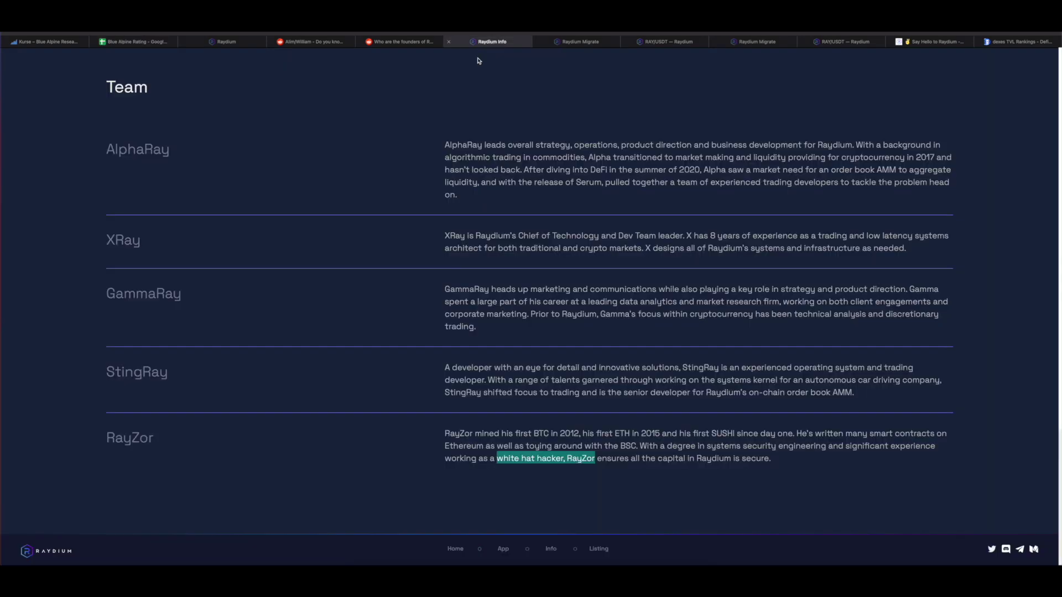
scroll(317, 175, "up", 10)
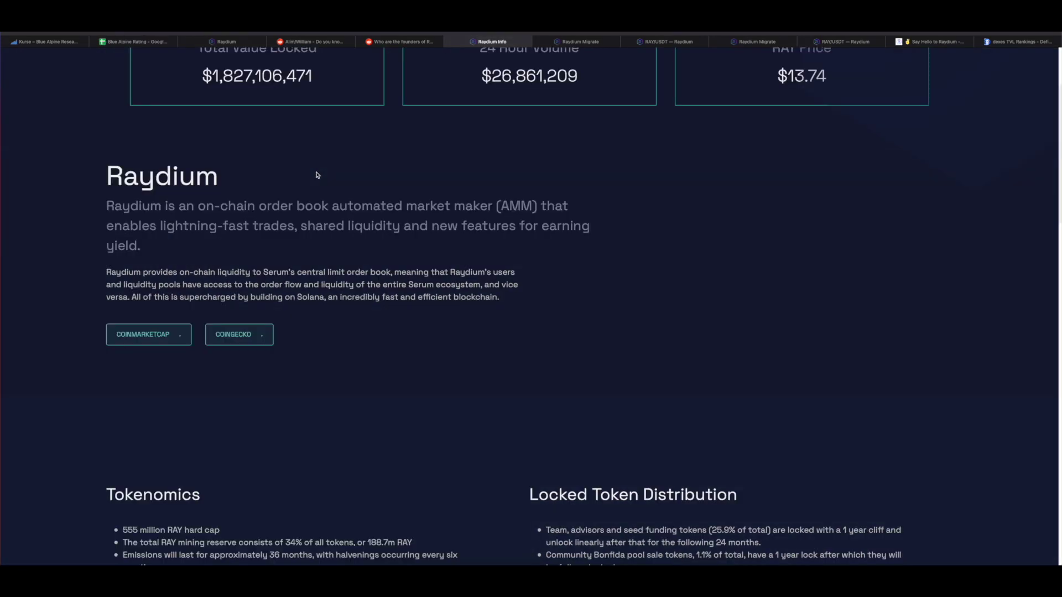
scroll(317, 174, "up", 3)
scroll(52, 272, "down", 7)
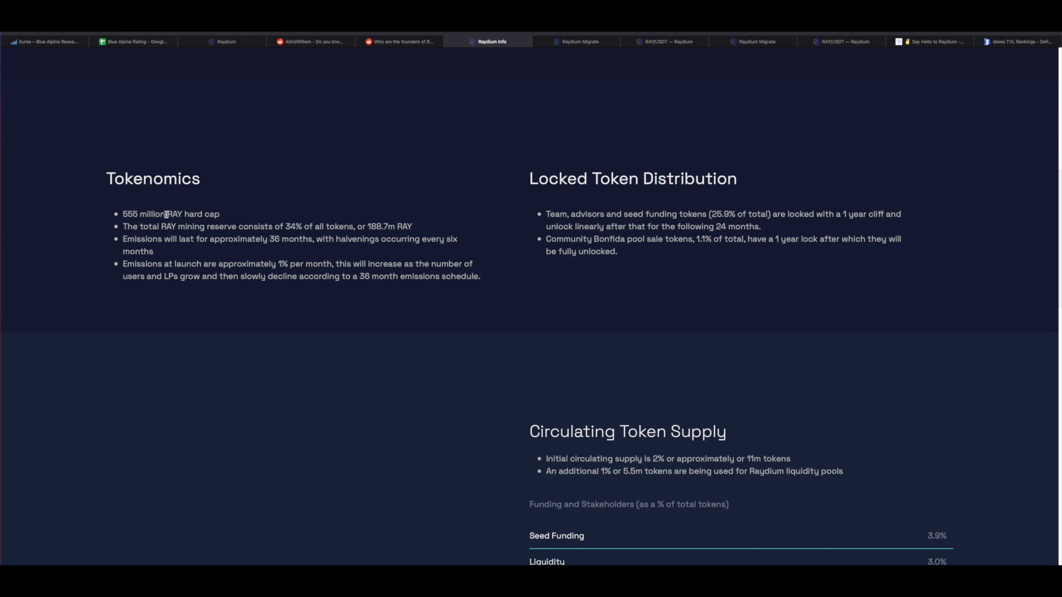
left_click_drag(166, 215, 221, 214)
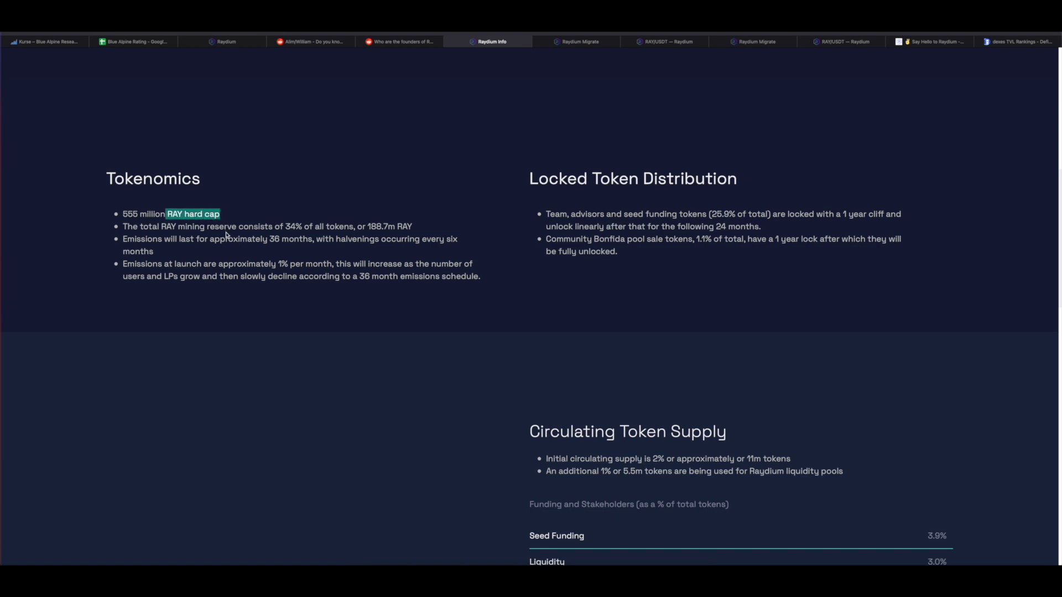
left_click(211, 249)
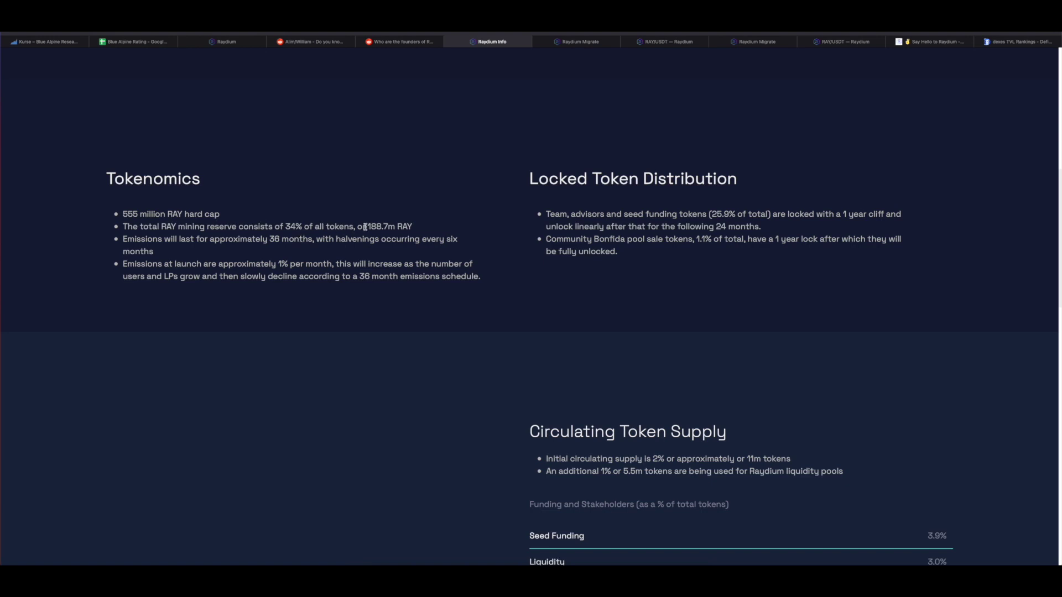
left_click_drag(368, 227, 399, 225)
triple_click(145, 250)
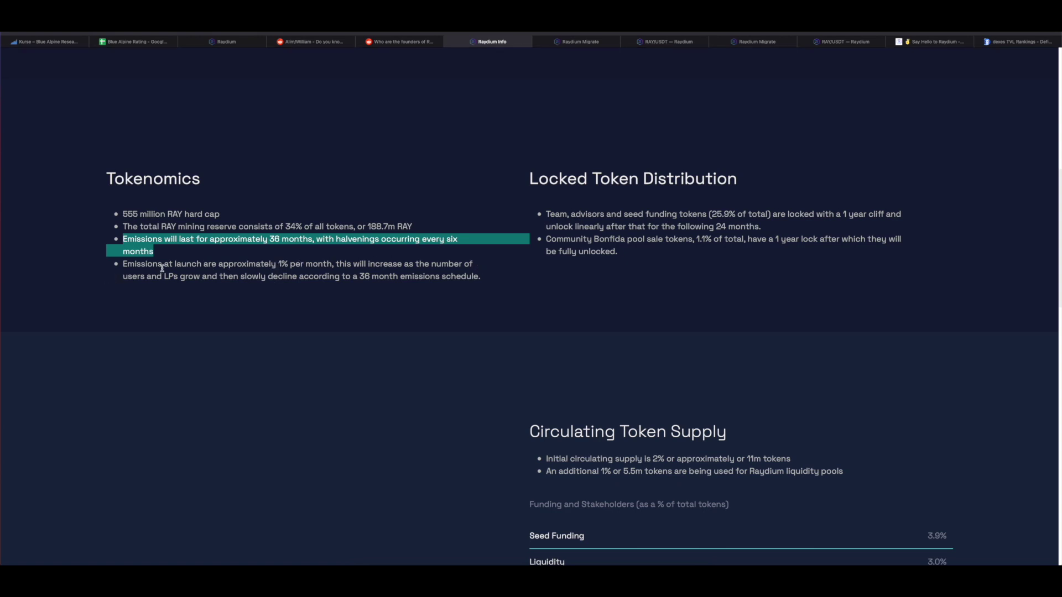
left_click_drag(496, 278, 124, 240)
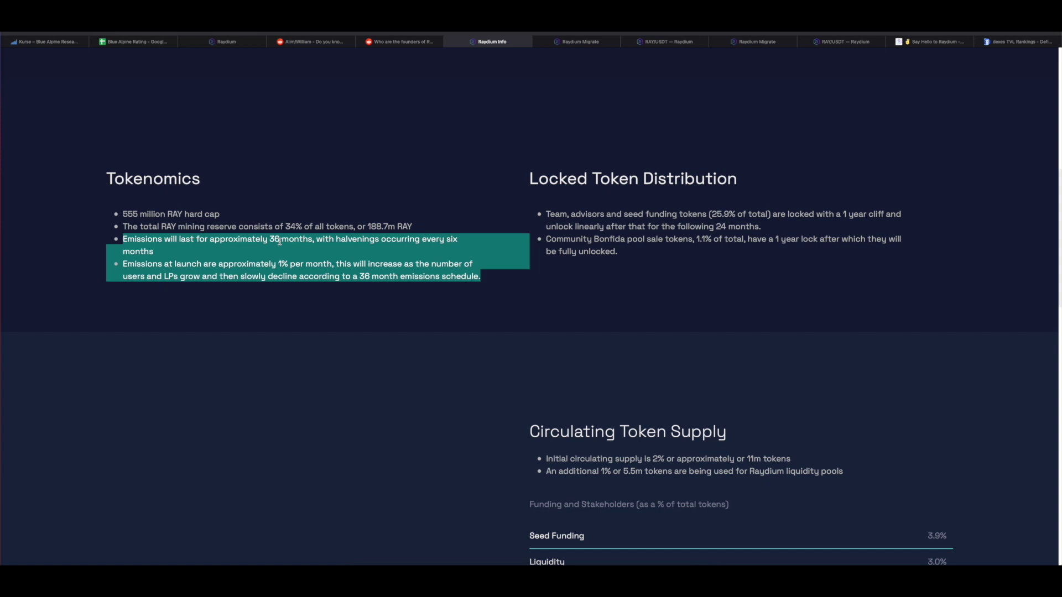
scroll(512, 291, "down", 5)
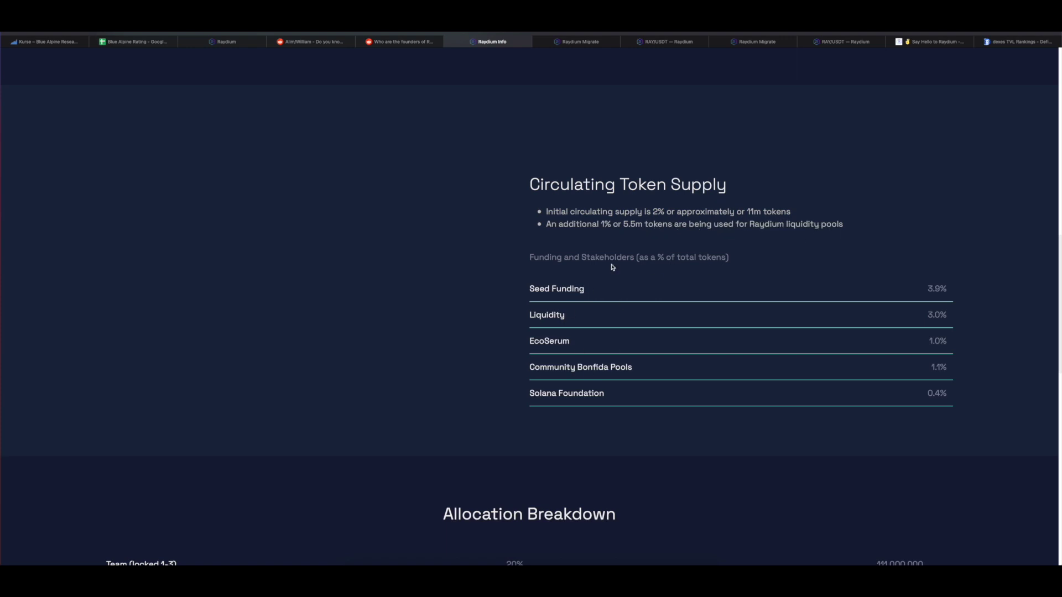
Step: Open CoinMarketCap in a new tab and look up Raydium's market data and token supply
key("super+t")
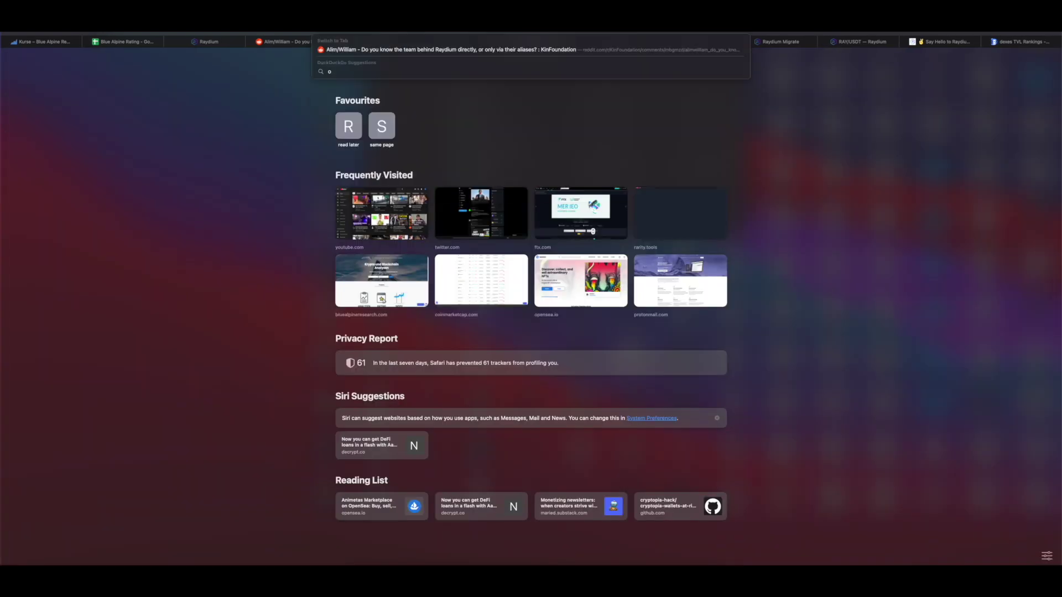
type("coinmarketcap")
key("Return")
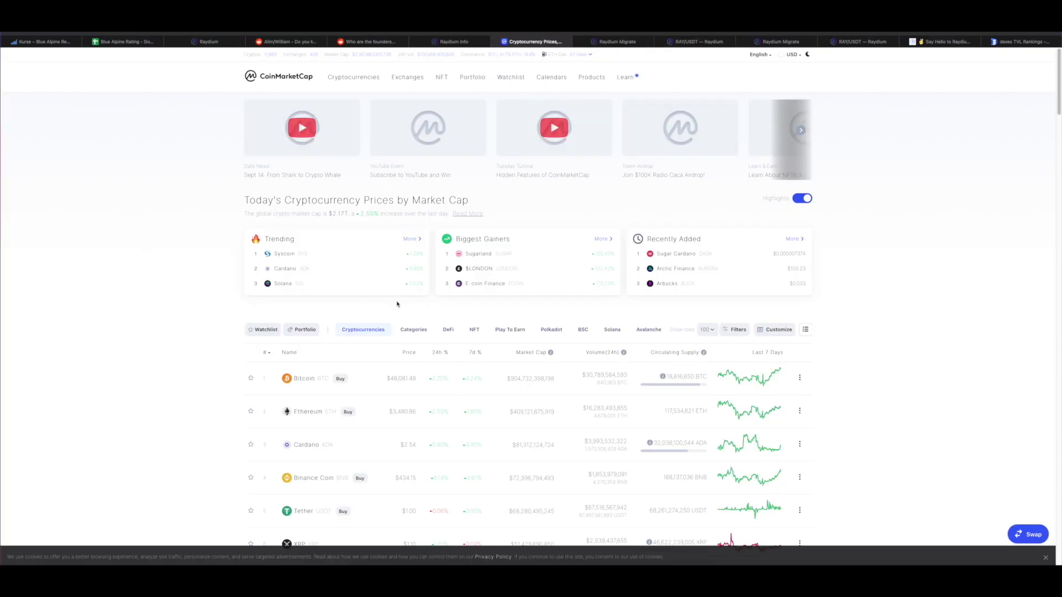
left_click(788, 80)
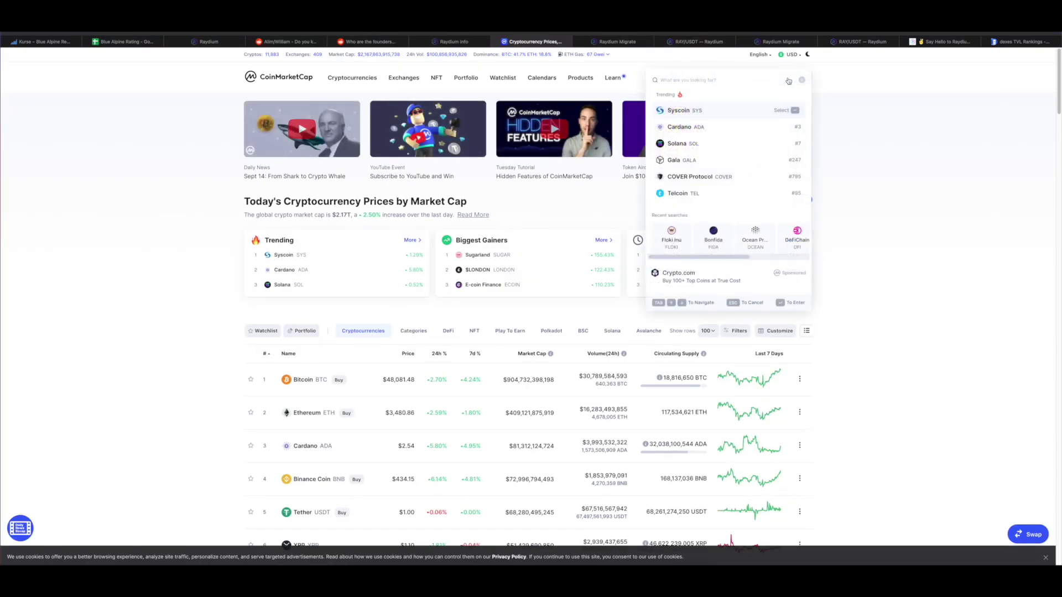
type("rayd")
left_click(758, 125)
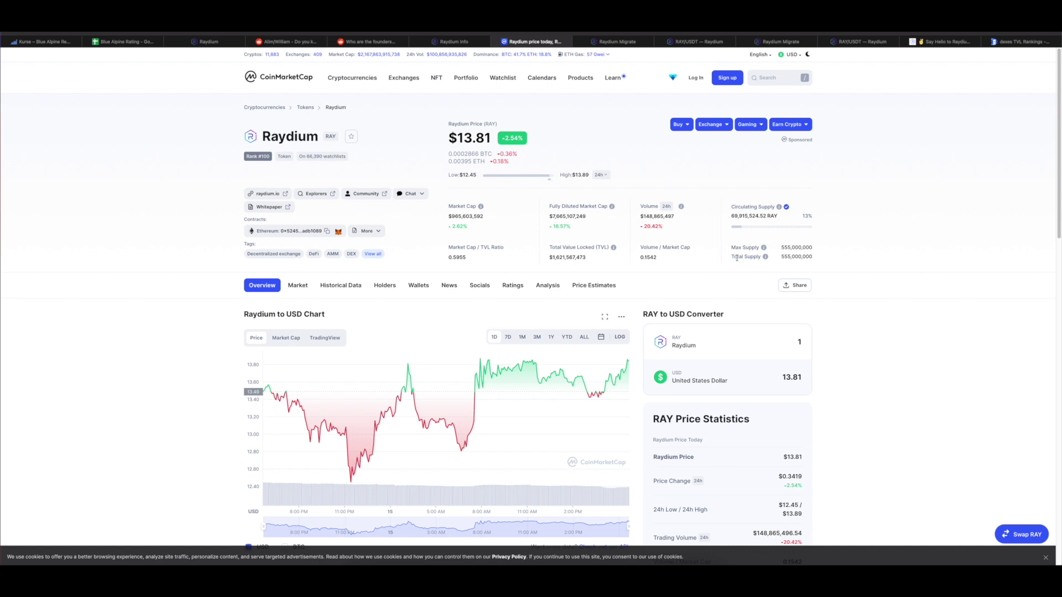
Step: Return to the Raydium Info page and examine the token Allocation Breakdown alongside the circulating supply section
left_click(451, 42)
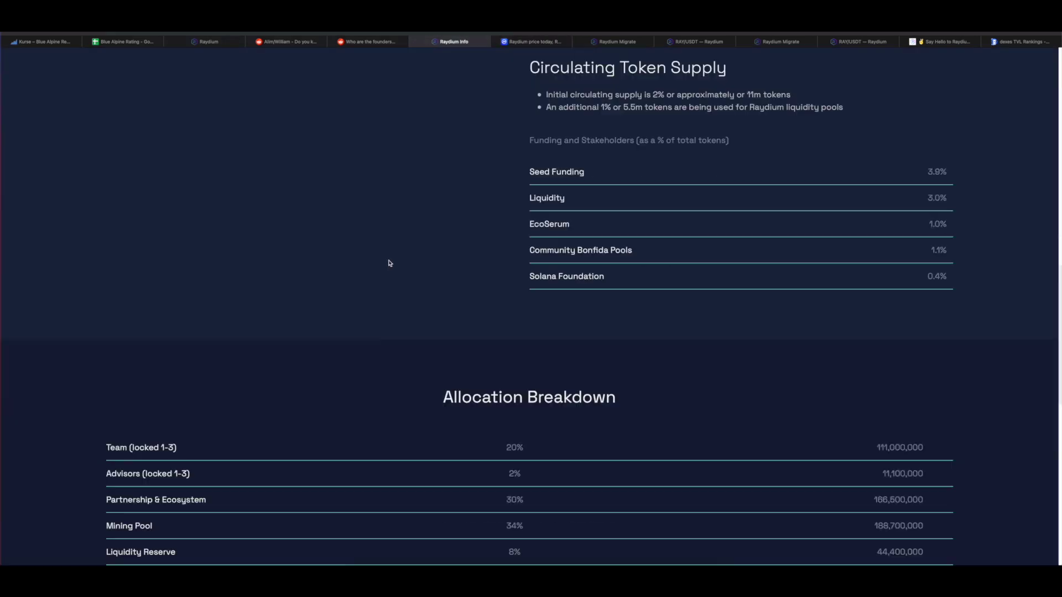
scroll(389, 263, "down", 5)
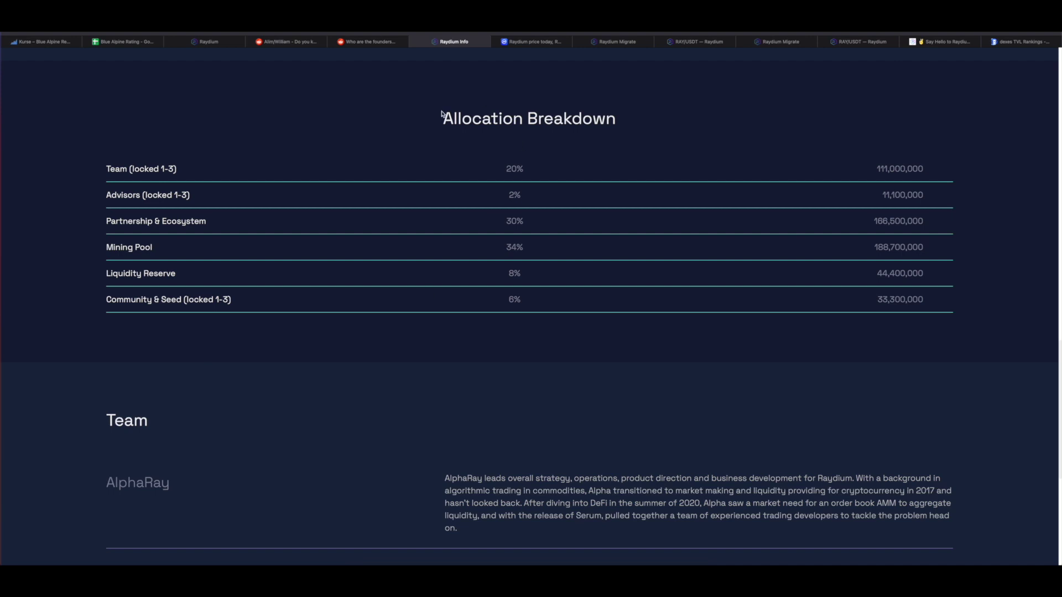
left_click_drag(441, 114, 645, 111)
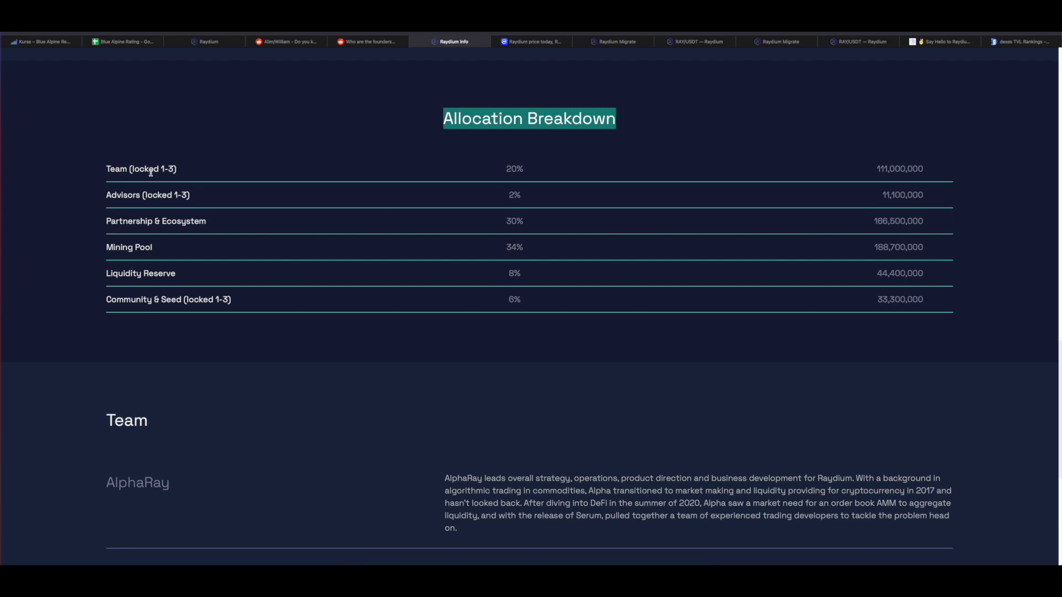
scroll(209, 184, "up", 5)
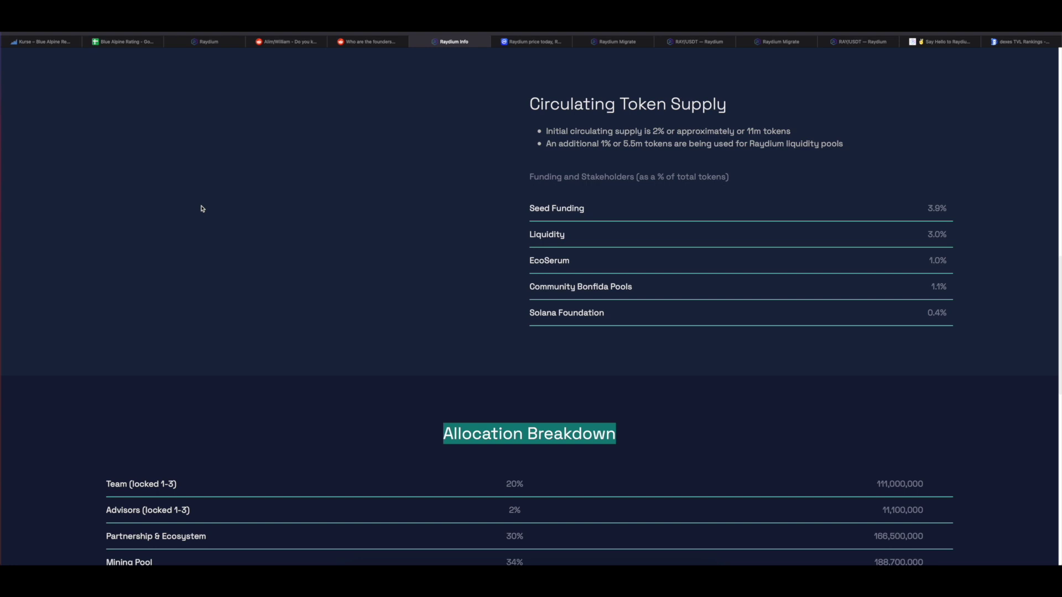
scroll(202, 208, "up", 6)
scroll(202, 209, "down", 10)
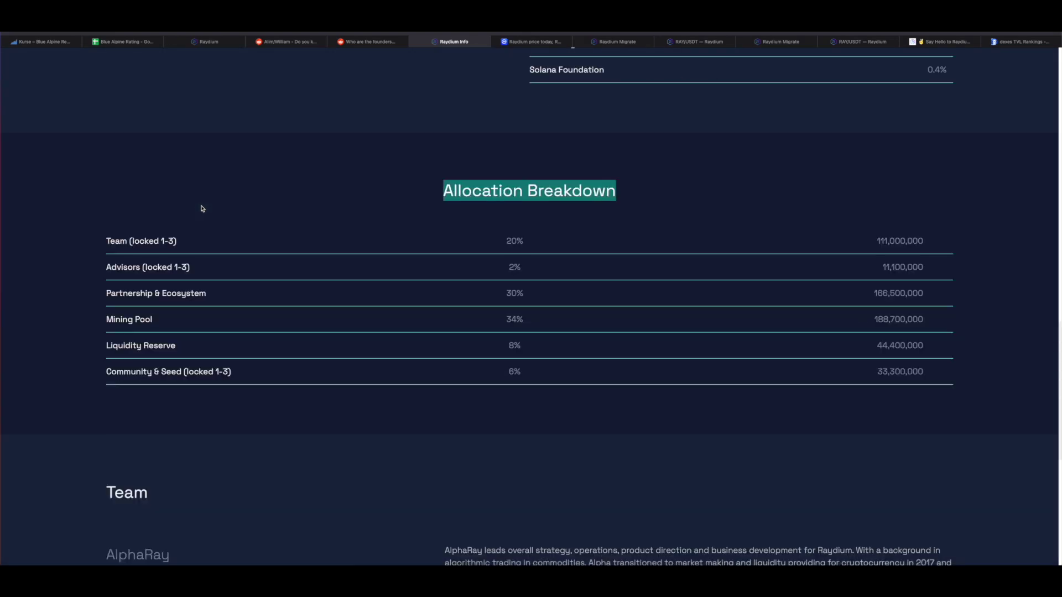
scroll(202, 209, "down", 4)
scroll(260, 218, "up", 4)
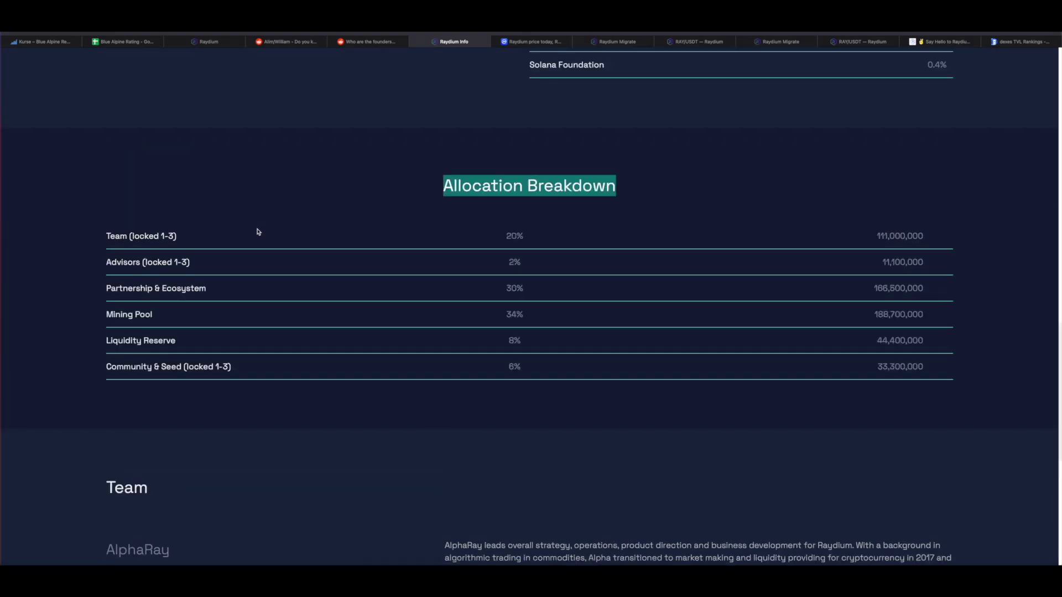
left_click(257, 150)
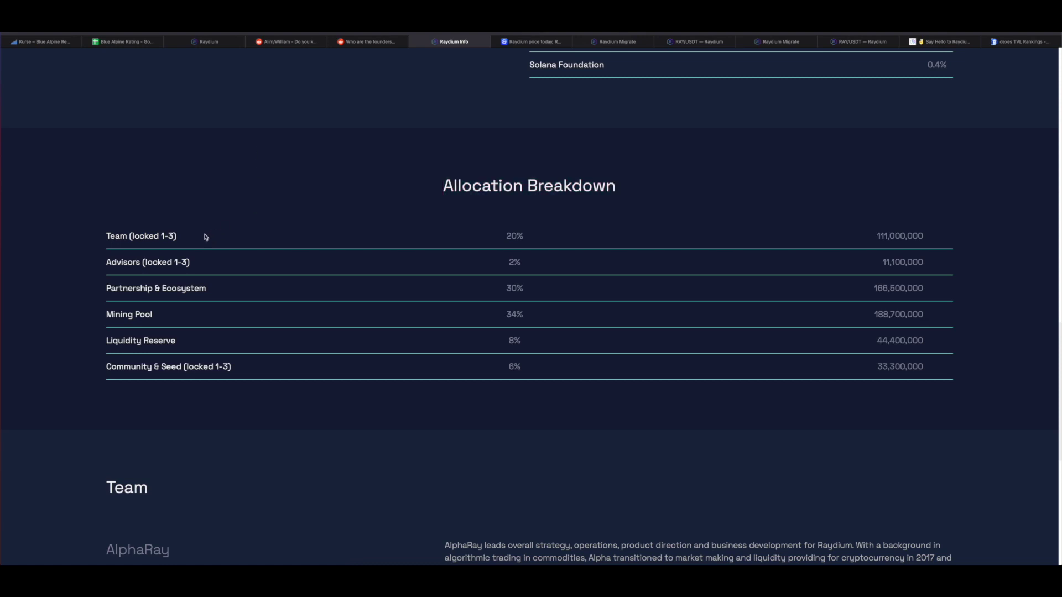
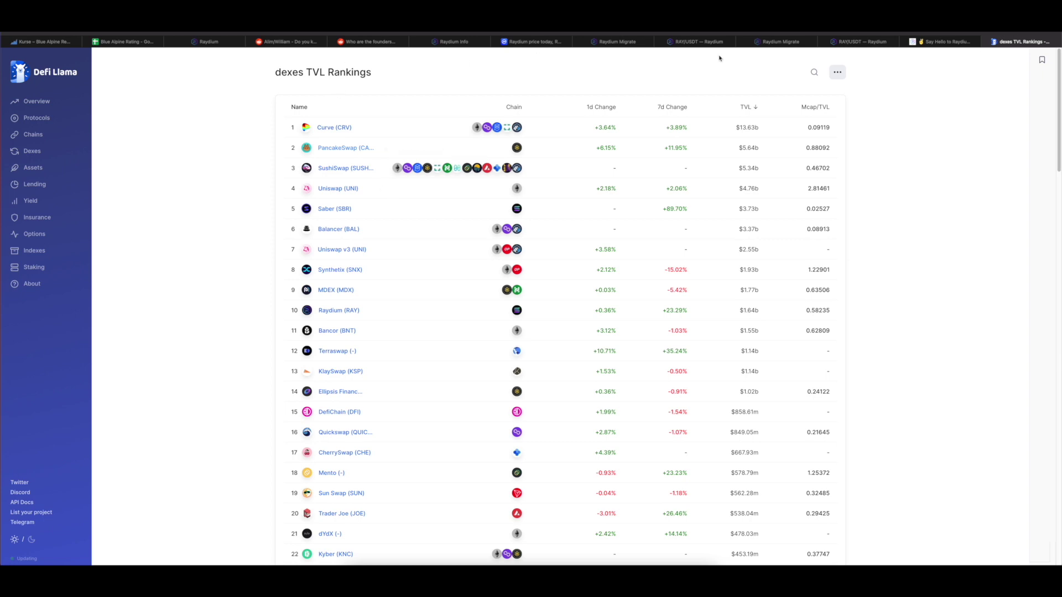
Step: Revisit the Allocation Breakdown on the Raydium Info page and compare the Community & Seed share with the funding and stakeholder figures
left_click(592, 44)
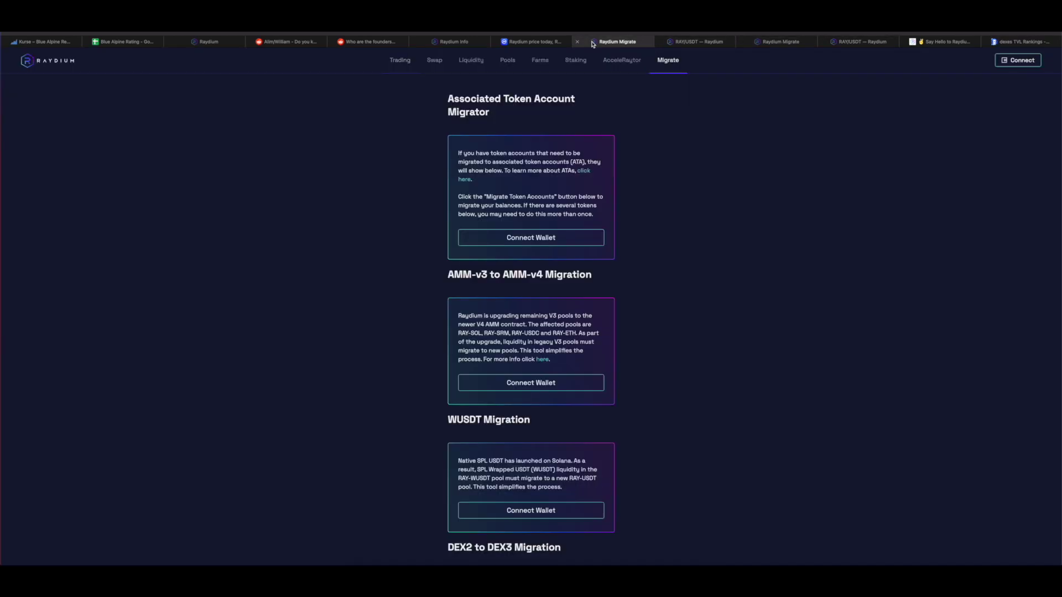
left_click(466, 43)
left_click(481, 407)
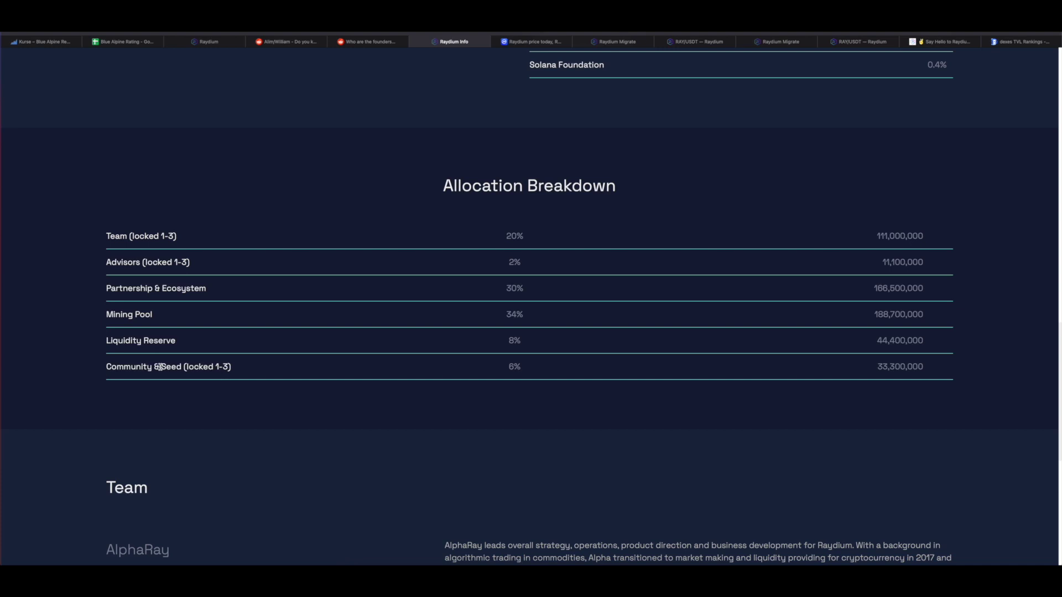
left_click_drag(160, 367, 184, 367)
scroll(239, 373, "up", 5)
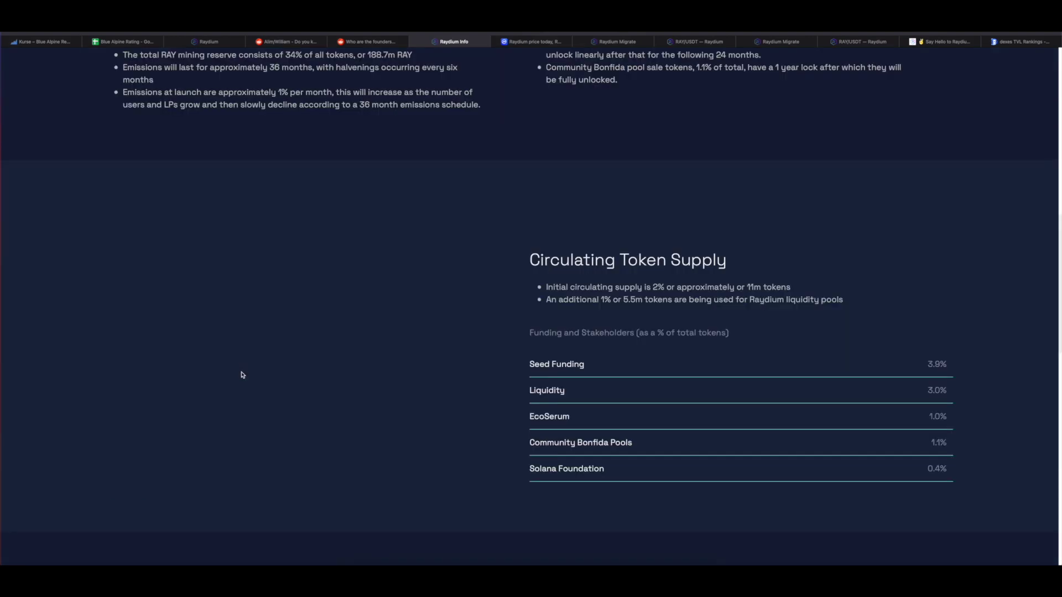
scroll(245, 376, "down", 6)
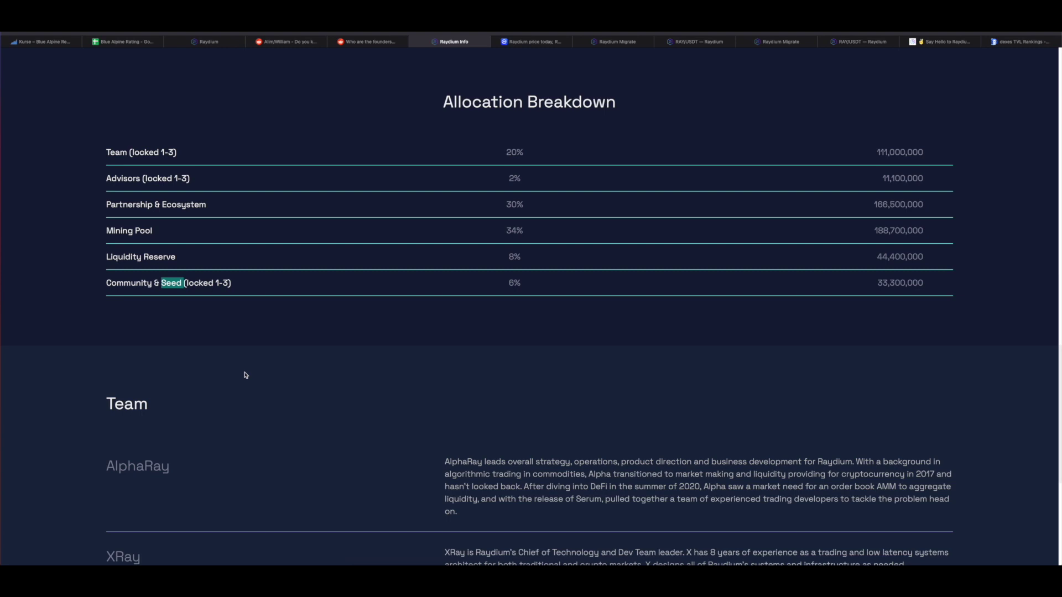
left_click(292, 340)
Step: Enter 7.5 as Raydium's Tokenomics rating in the Blue Alpine Rating sheet and select its Partnerschaften cell
left_click(126, 41)
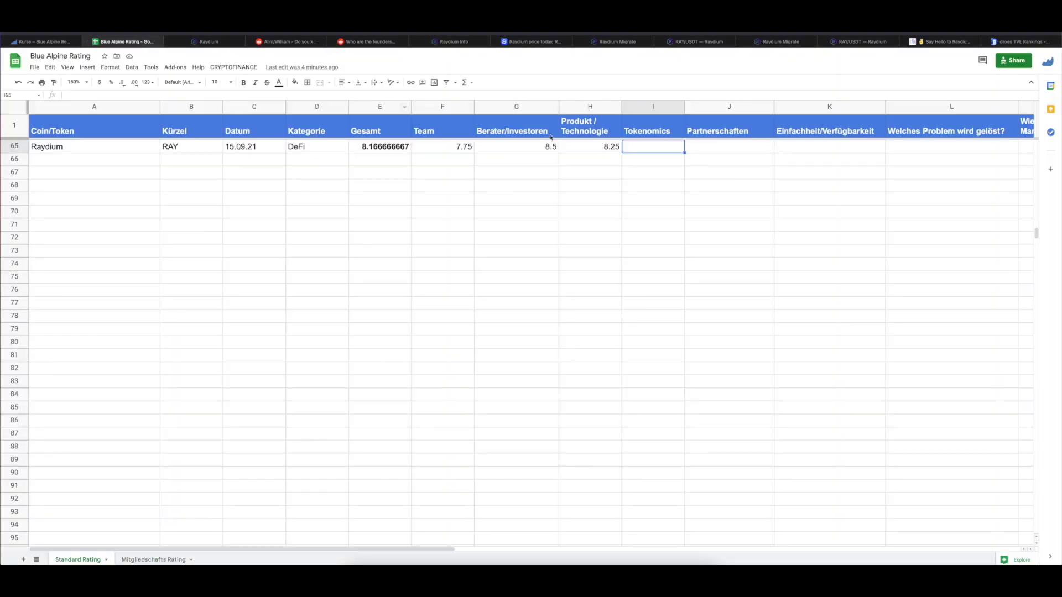
double_click(668, 150)
type("7.5")
key("Return")
key("Up")
left_click(728, 147)
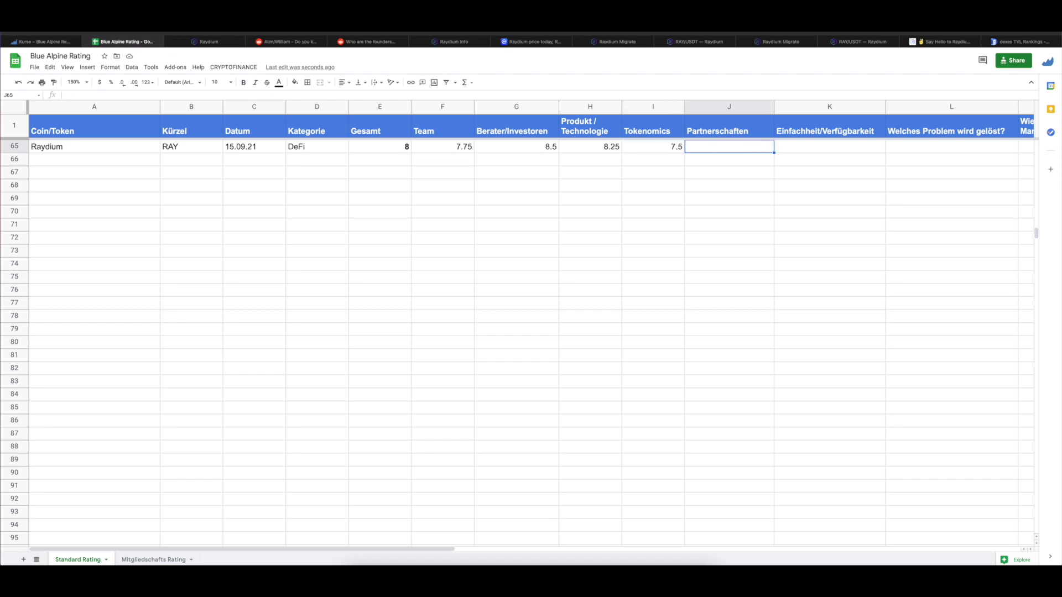
Step: Check the partners on Raydium's homepage and browse the Raydium and Fusion lists on its Farms page for partner projects
left_click(228, 44)
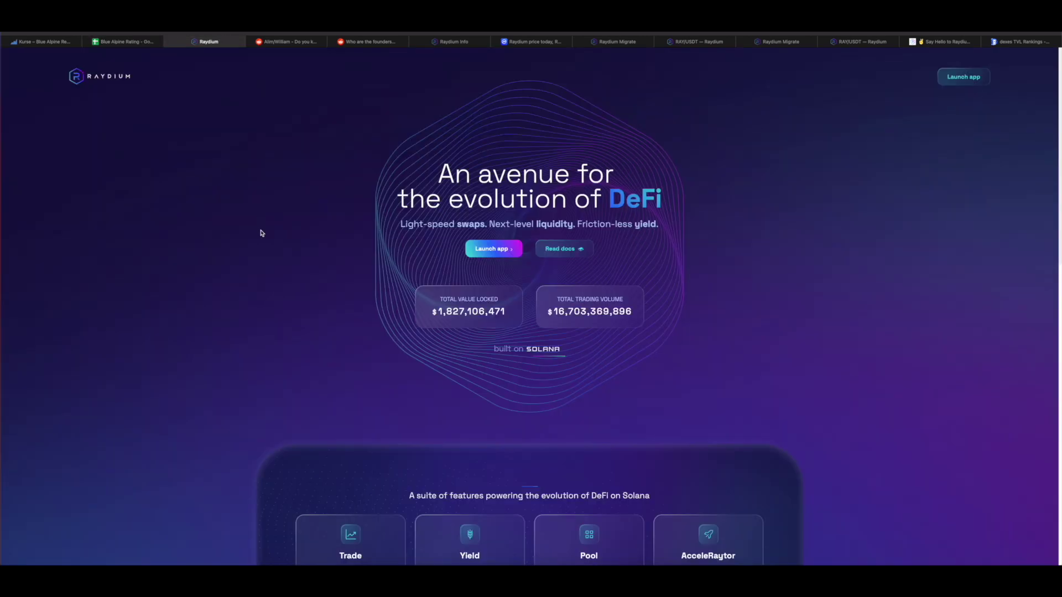
scroll(261, 231, "down", 15)
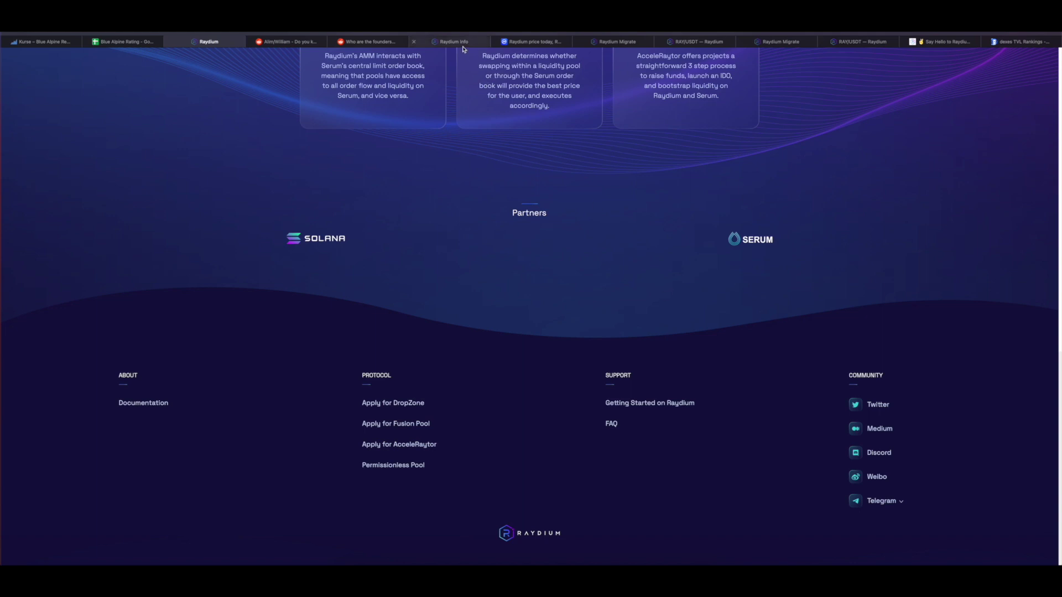
left_click(608, 42)
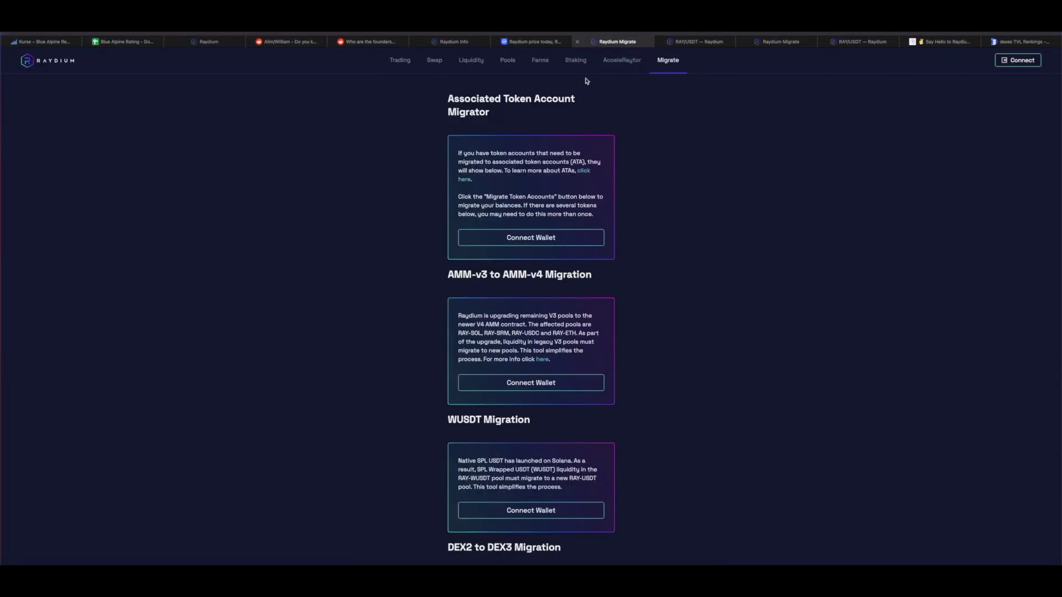
left_click(539, 61)
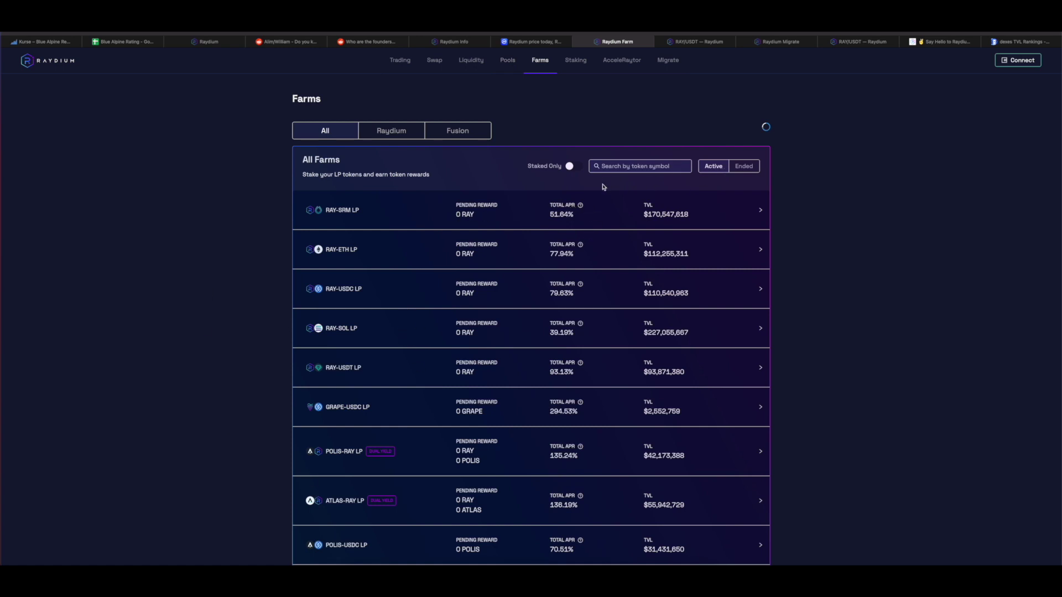
left_click(569, 209)
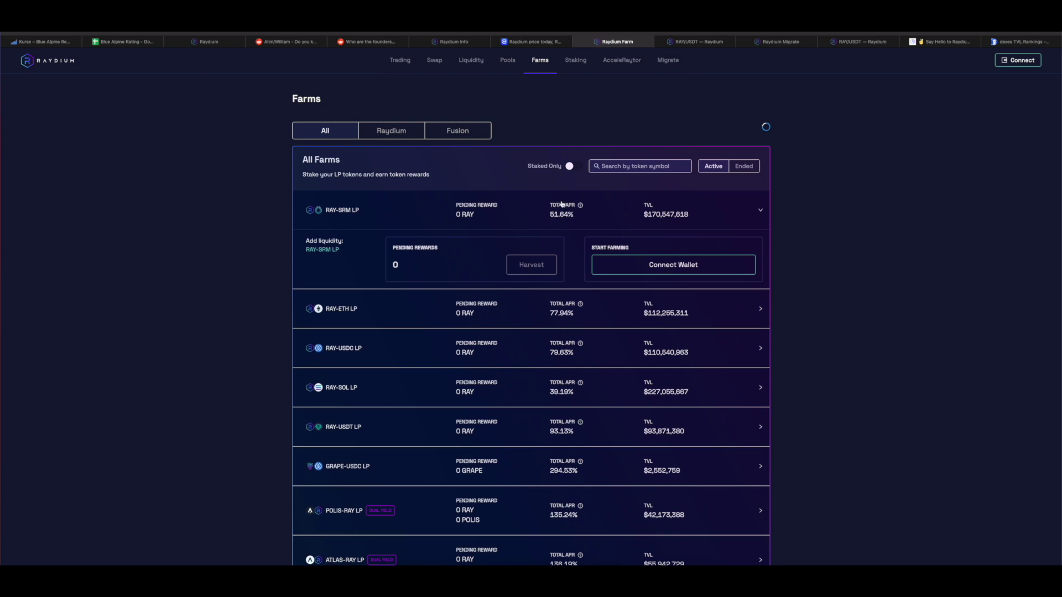
left_click(561, 204)
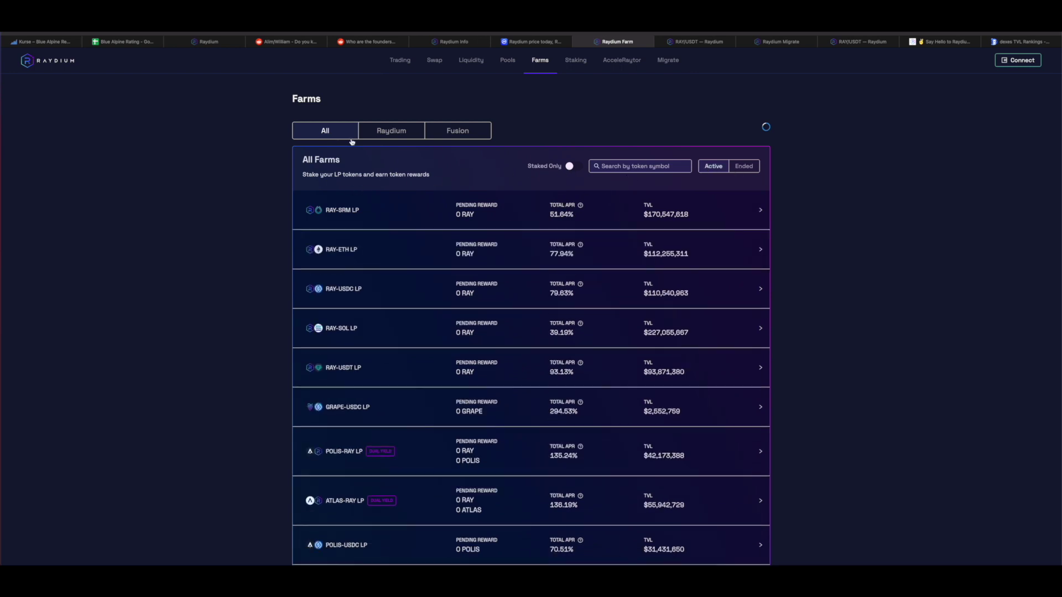
left_click(400, 137)
left_click(452, 132)
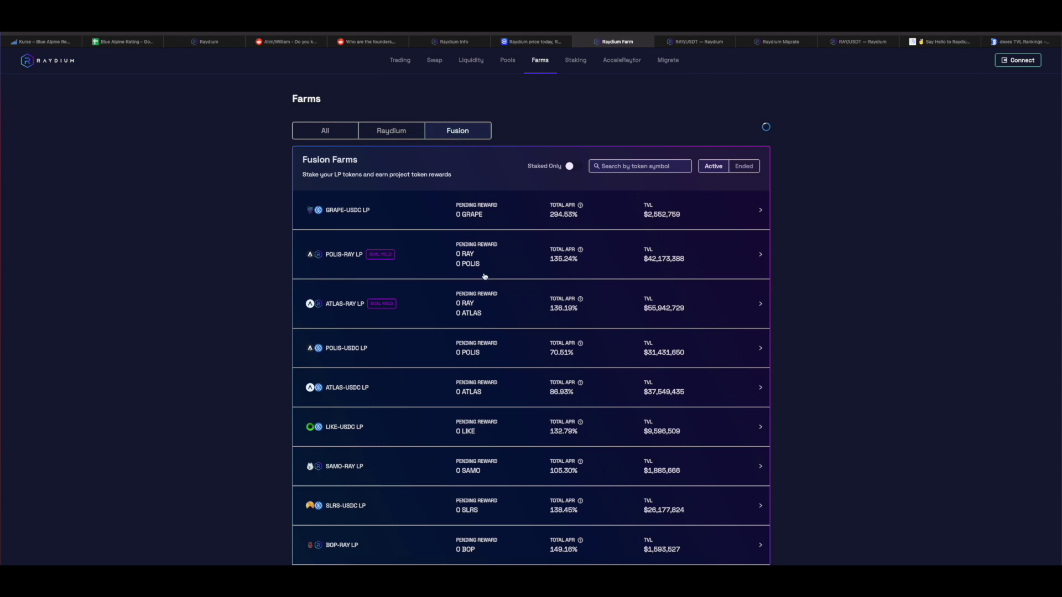
Step: Review the Fusion and All farm lists on Raydium and the project pools on the AcceleRaytor launchpad for partner projects
scroll(575, 299, "down", 6)
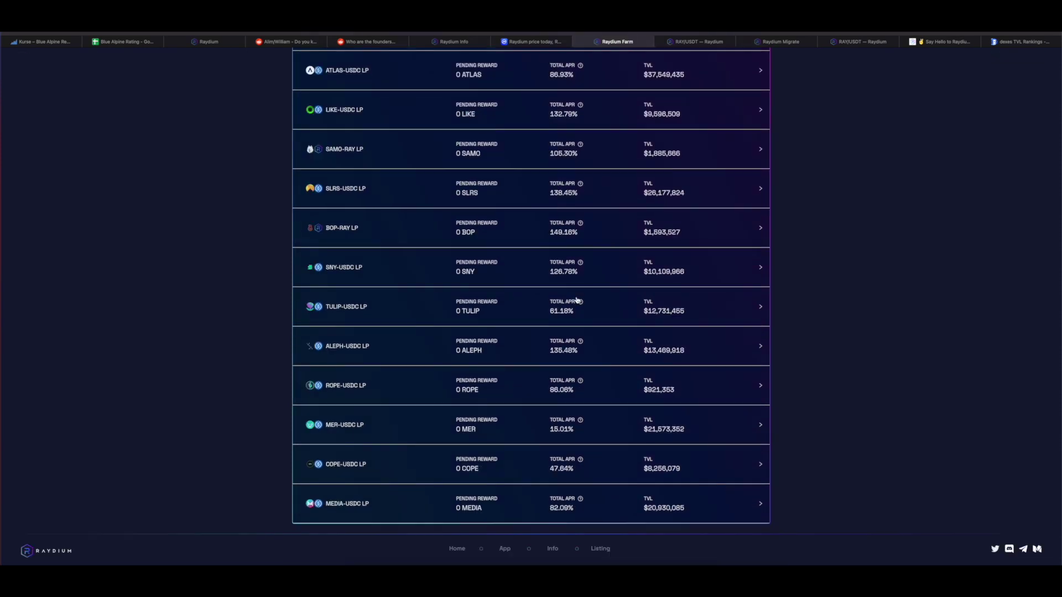
scroll(388, 232, "up", 6)
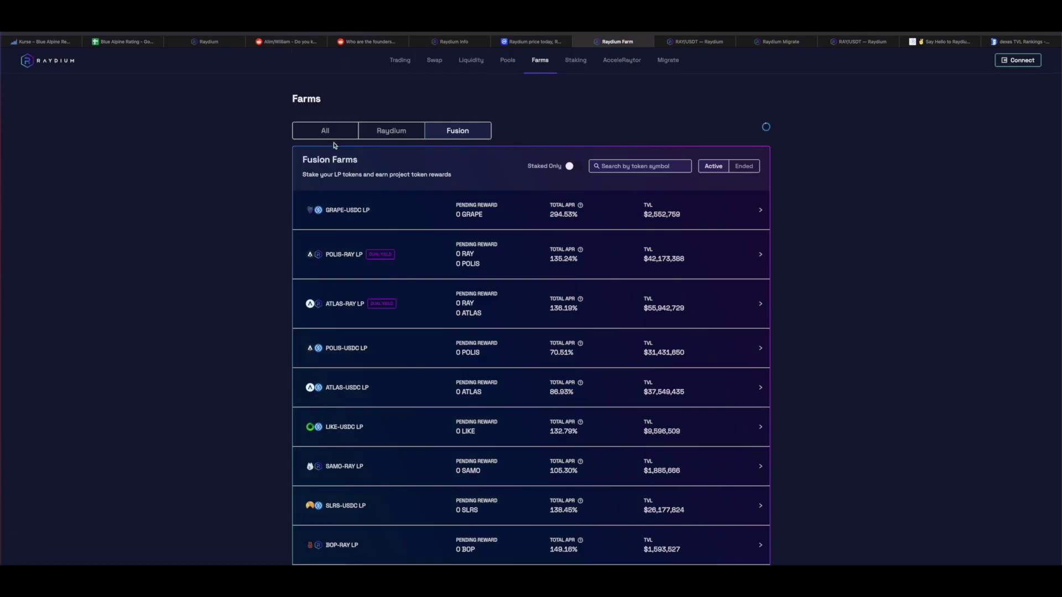
left_click(334, 135)
scroll(590, 256, "down", 10)
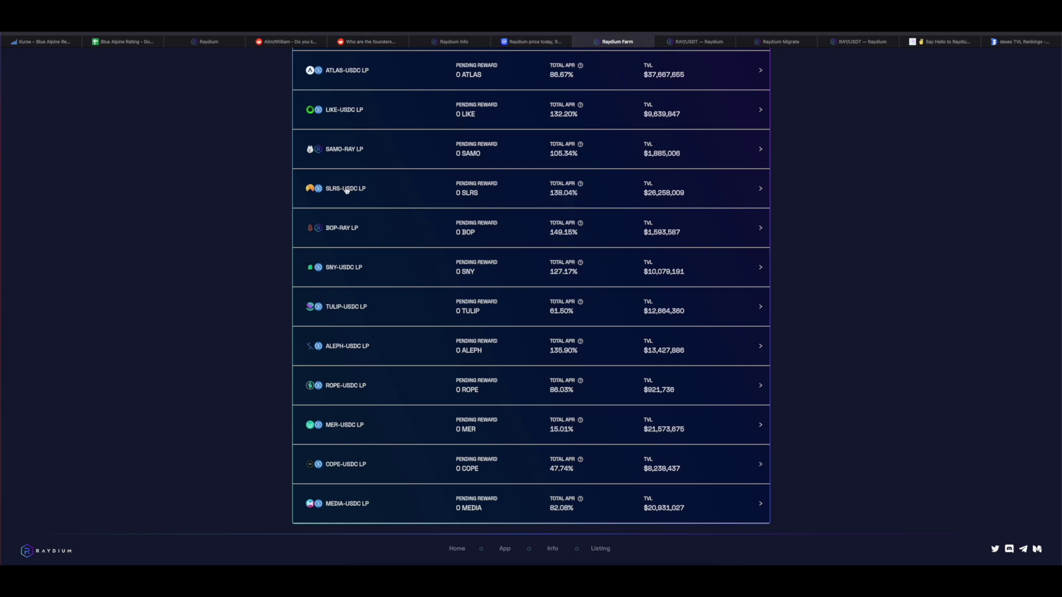
scroll(407, 206, "up", 20)
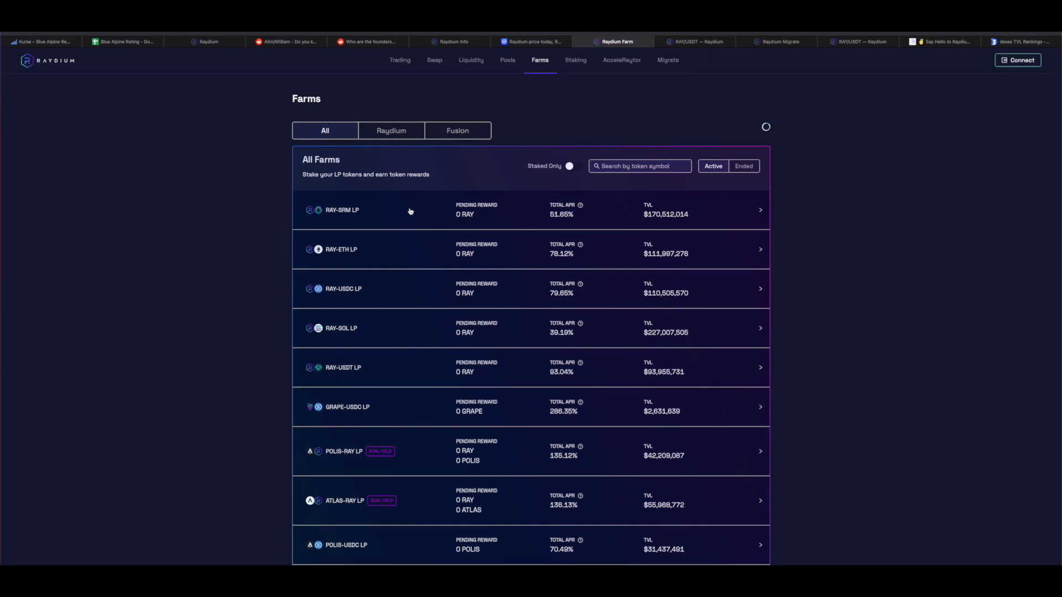
left_click(459, 133)
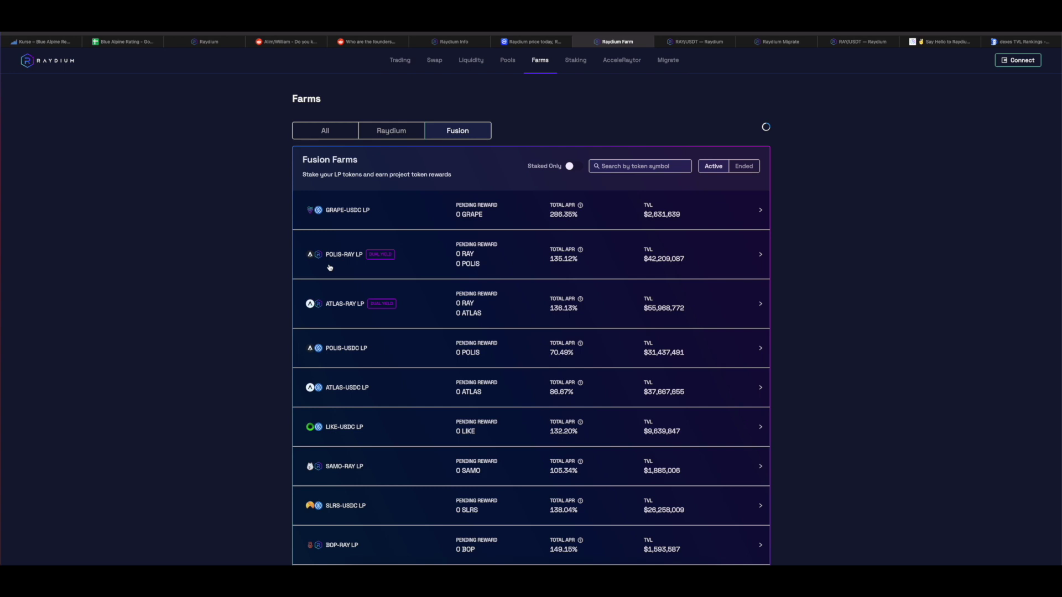
left_click(631, 62)
scroll(247, 209, "down", 4)
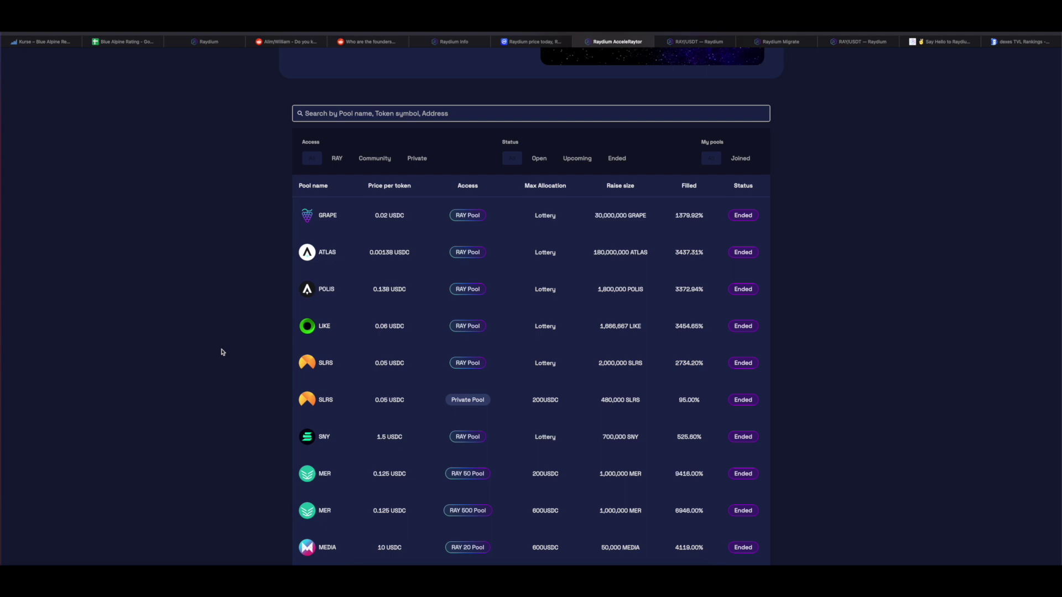
scroll(221, 353, "up", 4)
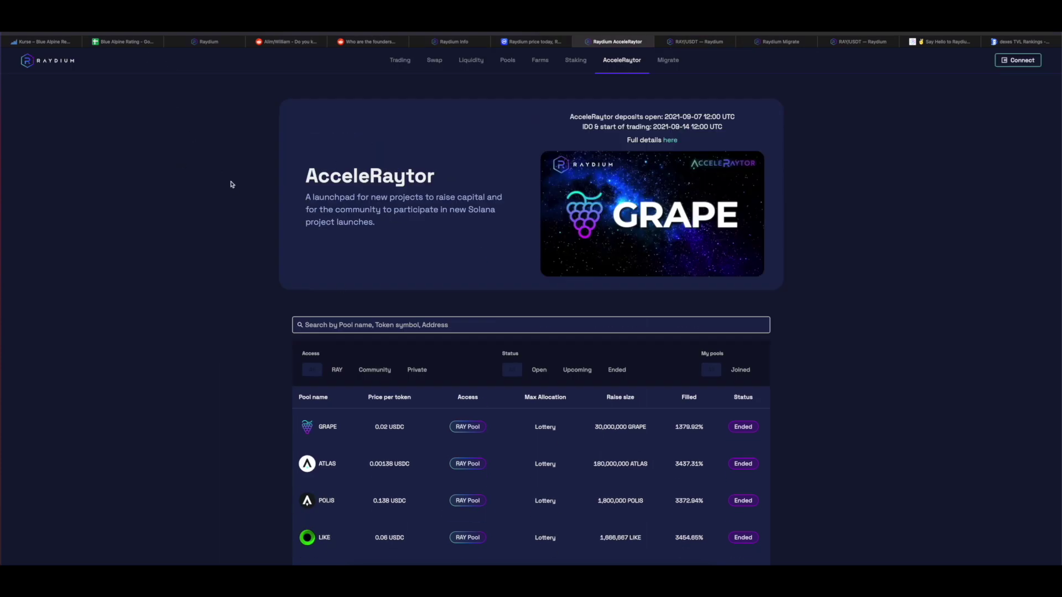
Step: Enter 7.5 as Raydium's Partnerschaften rating in the Blue Alpine Rating sheet and select its Einfachheit/Verfügbarkeit cell
left_click(140, 42)
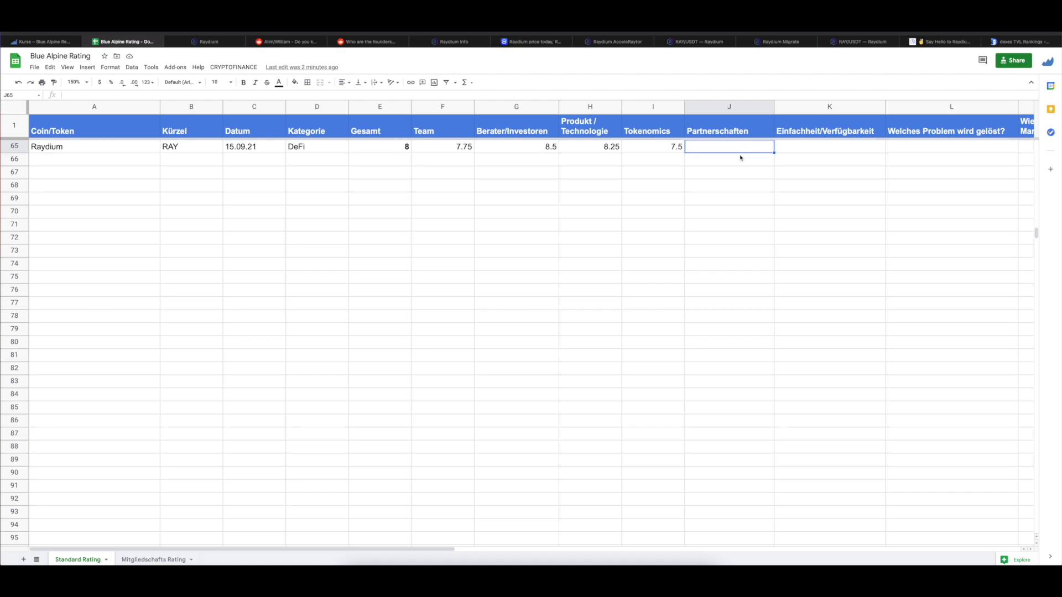
type("7")
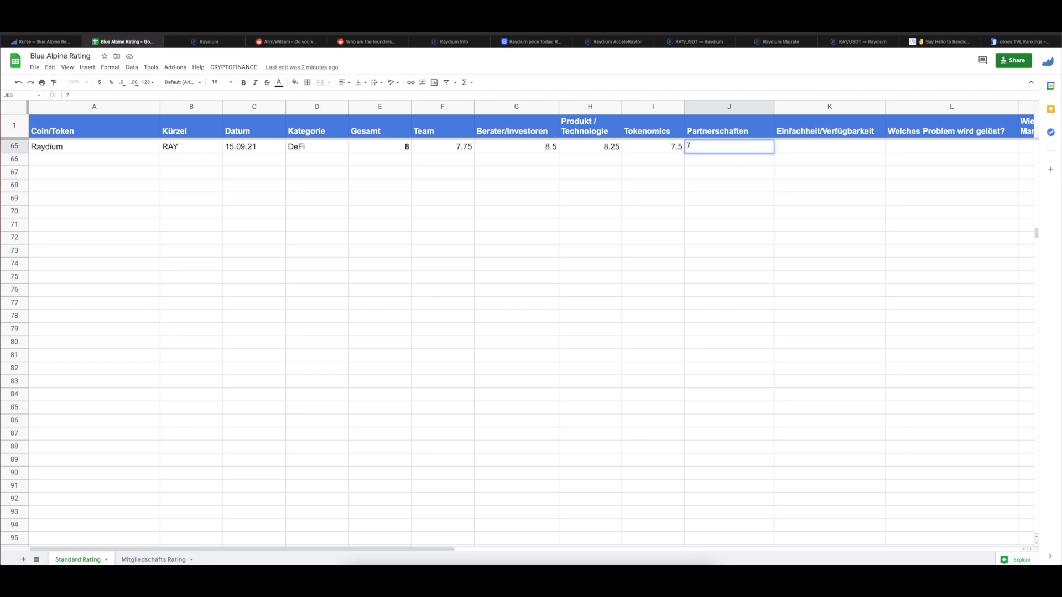
type(".5")
key("Return")
left_click(830, 146)
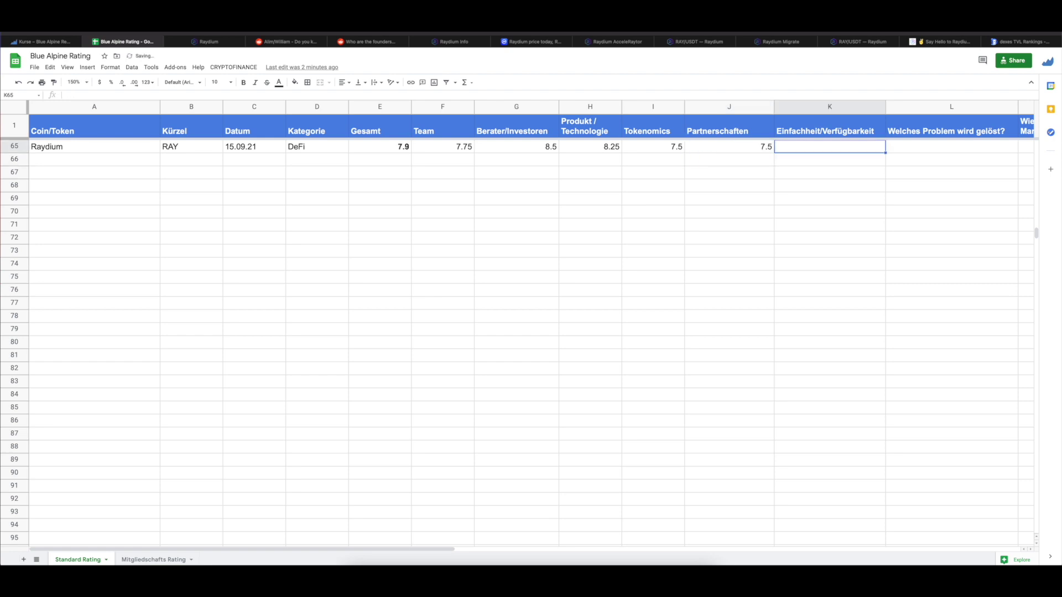
Step: Check the markets trading RAY on CoinMarketCap and enter 7.5 as Raydium's Einfachheit/Verfügbarkeit rating in the Blue Alpine Rating sheet
left_click(521, 43)
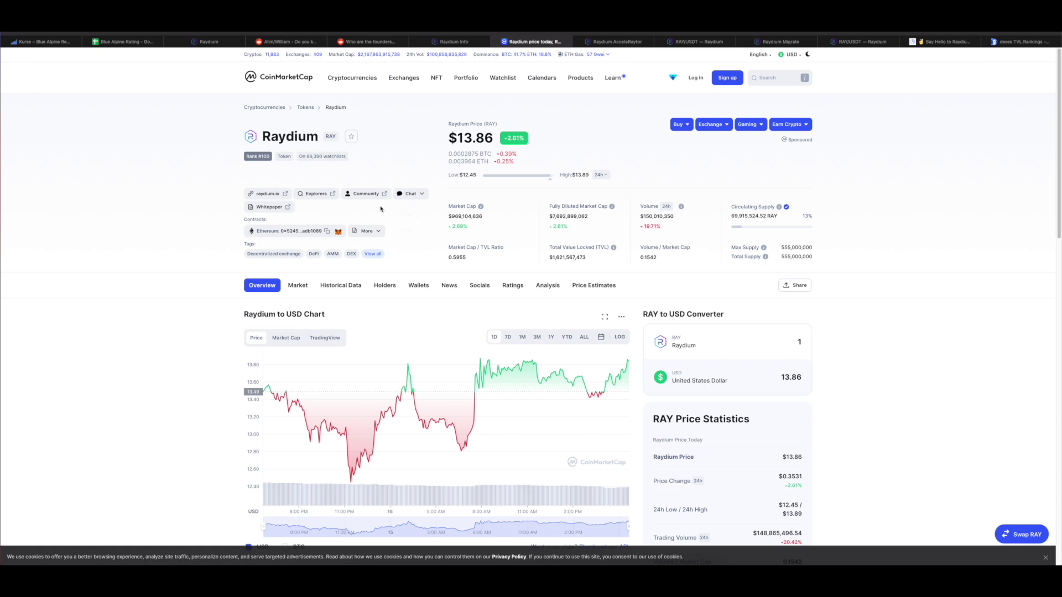
left_click(298, 286)
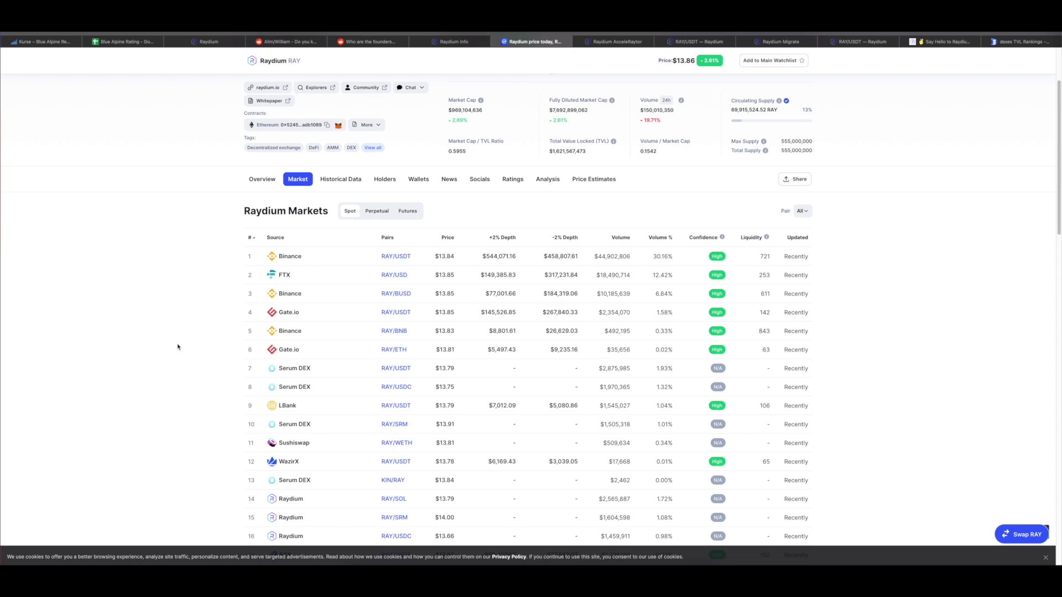
left_click(123, 41)
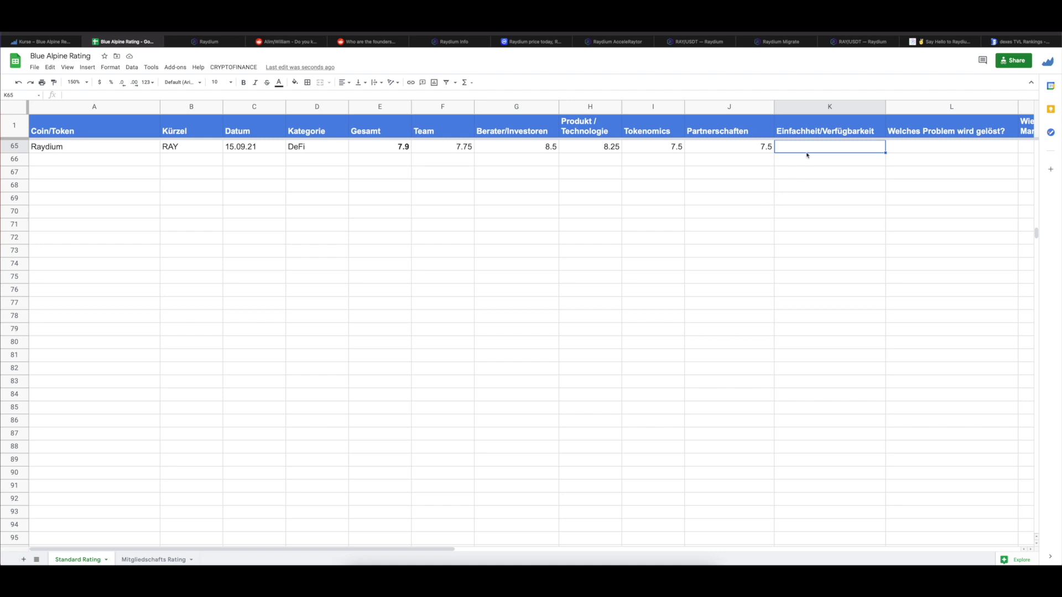
type("7.5")
key("Return")
key("Up")
left_click(951, 147)
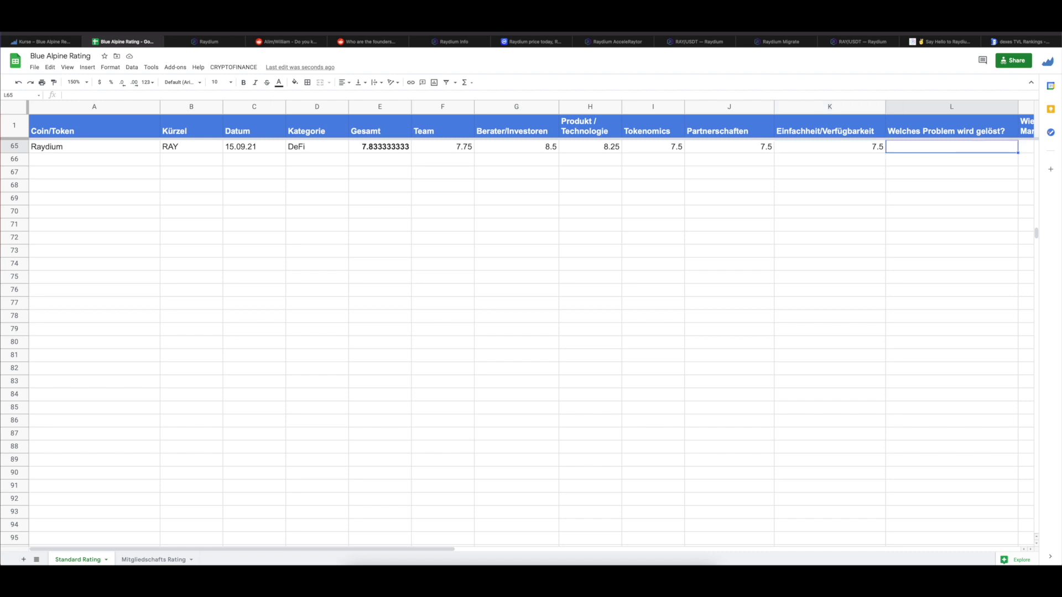
Step: Review Raydium's overall Gesamt score and its individual category ratings from Team through Einfachheit/Verfügbarkeit
key("Left")
key("Left")
key("Left")
key("Left")
key("Left")
key("Left")
key("Left")
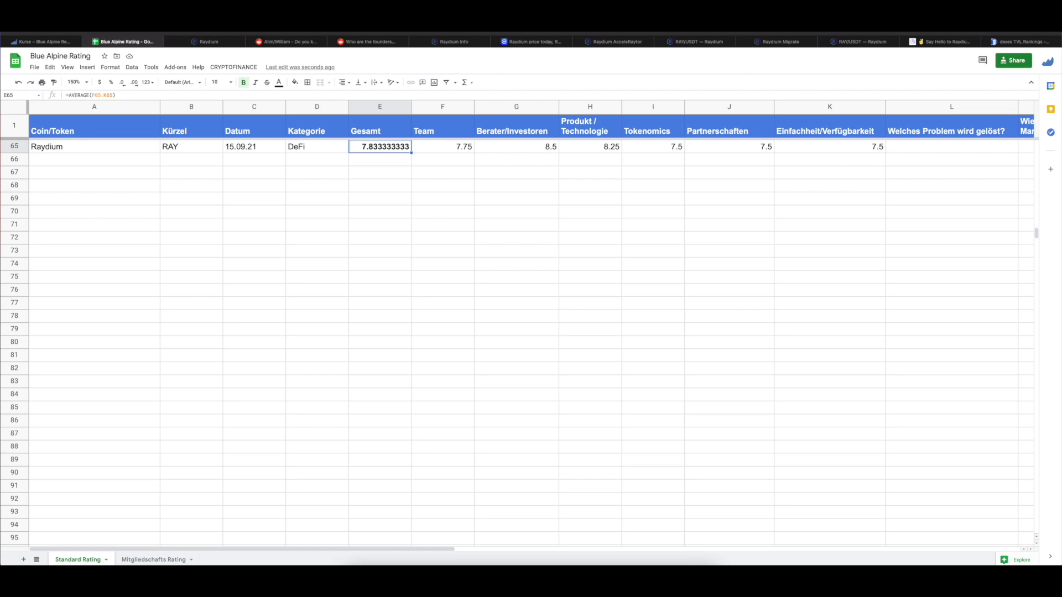
key("Right")
key("Right")
key("Right")
key("Right")
key("Right")
key("Right")
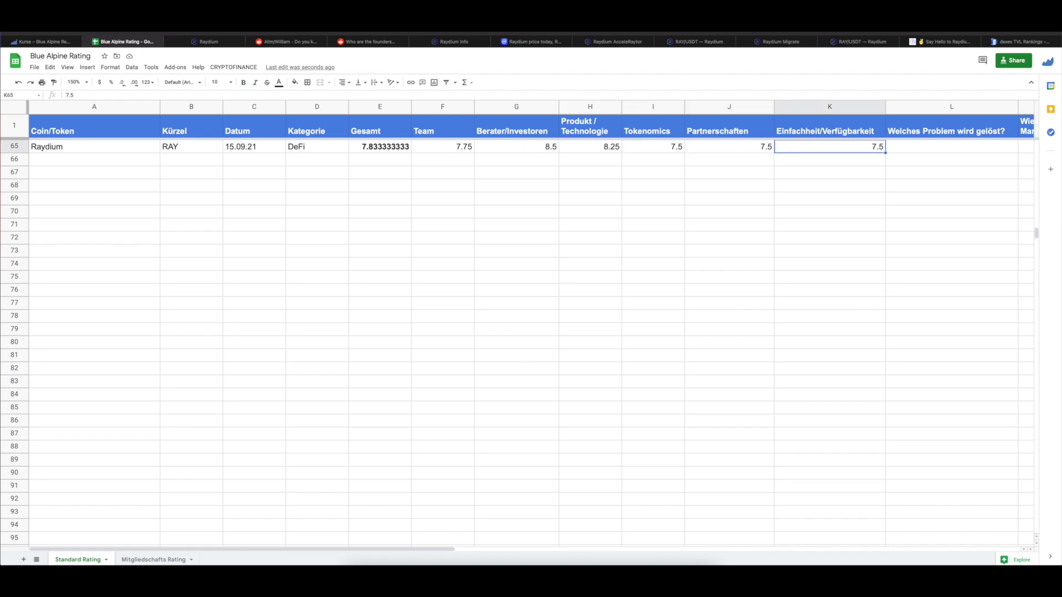
key("Left")
key("Left")
key("Left")
key("Left")
key("Left")
key("Left")
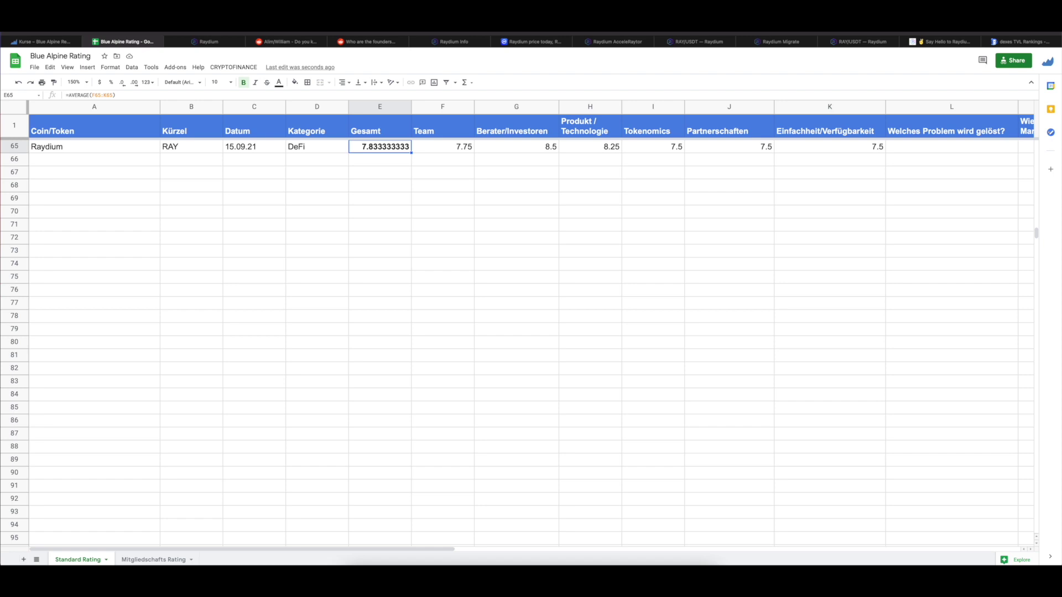
key("Right")
key("Right")
key("Right")
key("Right")
key("Right")
key("Right")
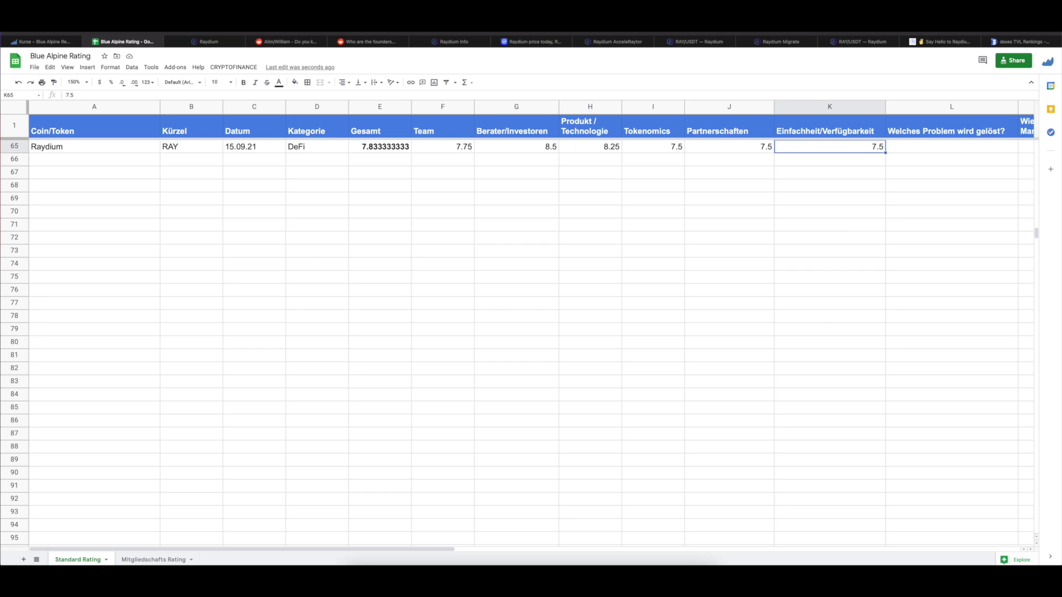
Step: Enter "Liquidität auf Solana, DEX/AMM auf Solana" as Raydium's answer to Welches Problem wird gelöst?
key("Right")
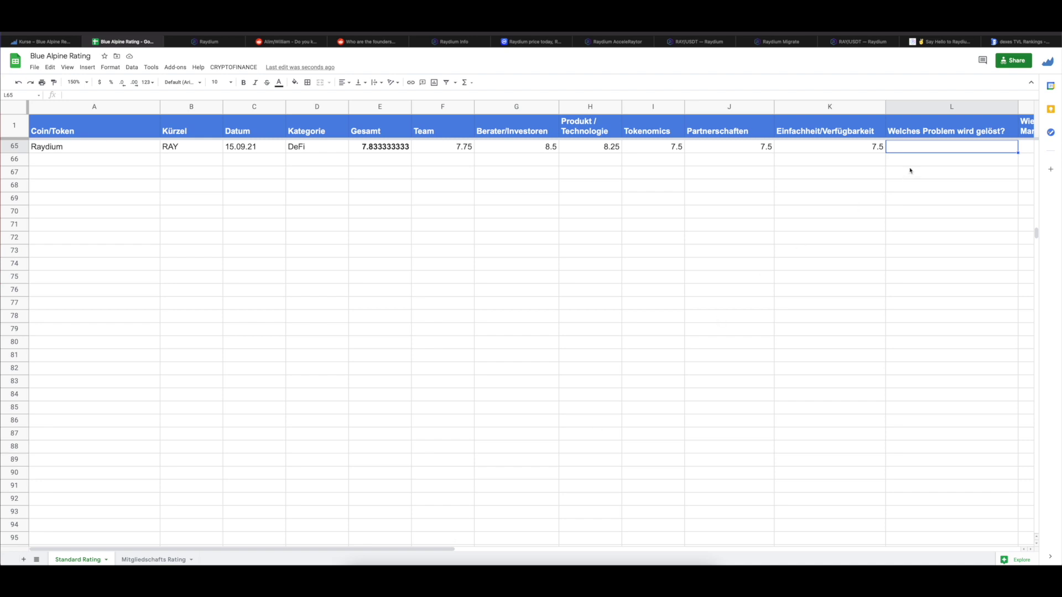
double_click(920, 150)
type("Liquidität auf Solana, DEX/AMM auf Solana")
key("Return")
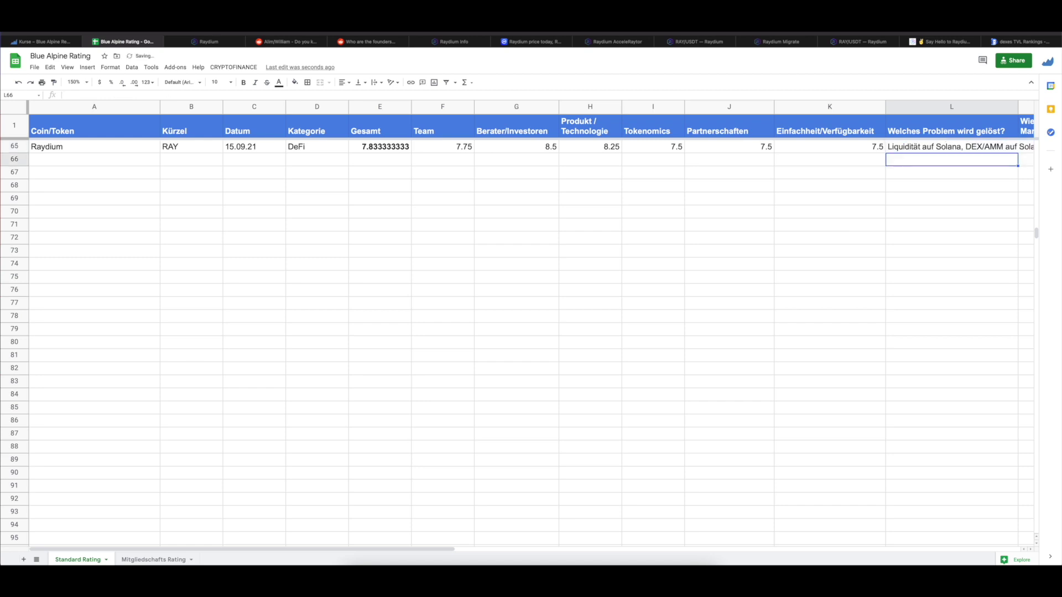
Step: Apply text wrapping to Raydium's cells from Welches Problem wird gelöst? through Mögliche Probleme/Schwachstellen?
left_click(1026, 147)
type("Solana")
left_click_drag(845, 145, 1040, 149)
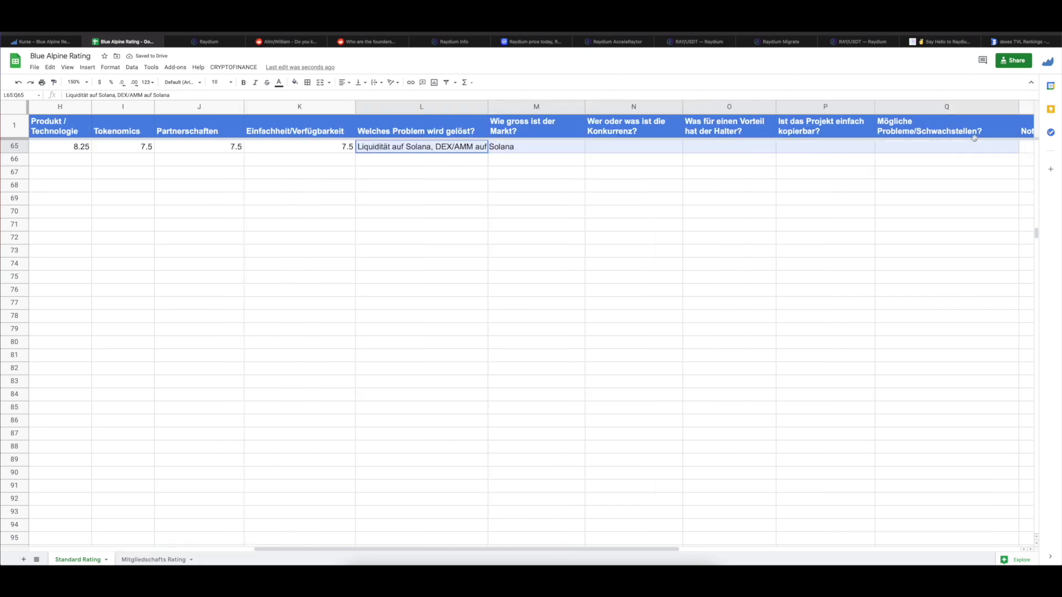
key("ctrl+a")
scroll(940, 202, "up", 10)
scroll(940, 202, "down", 10)
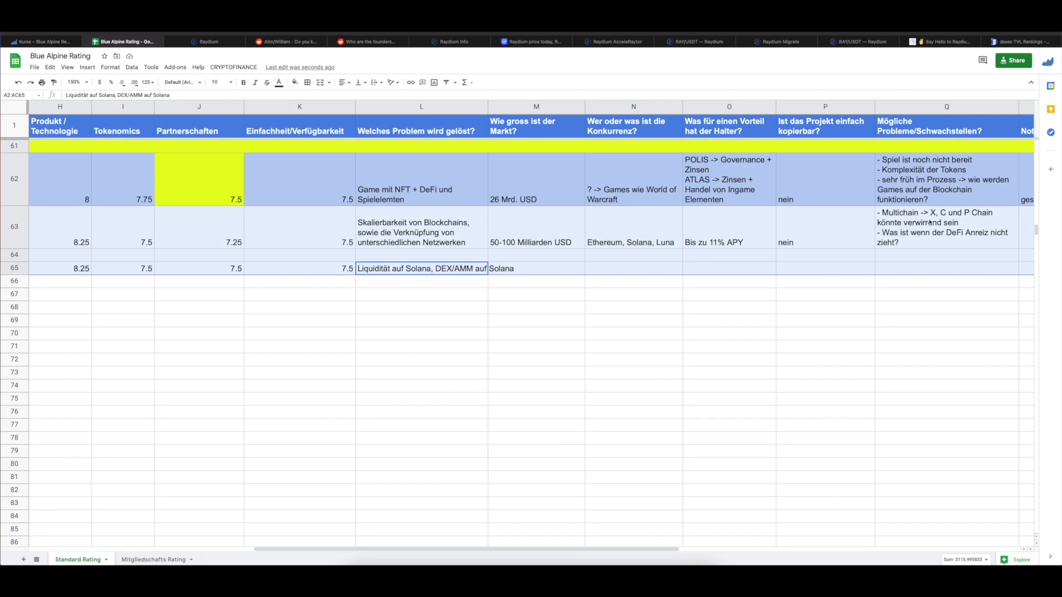
left_click(885, 306)
left_click_drag(912, 257, 940, 271)
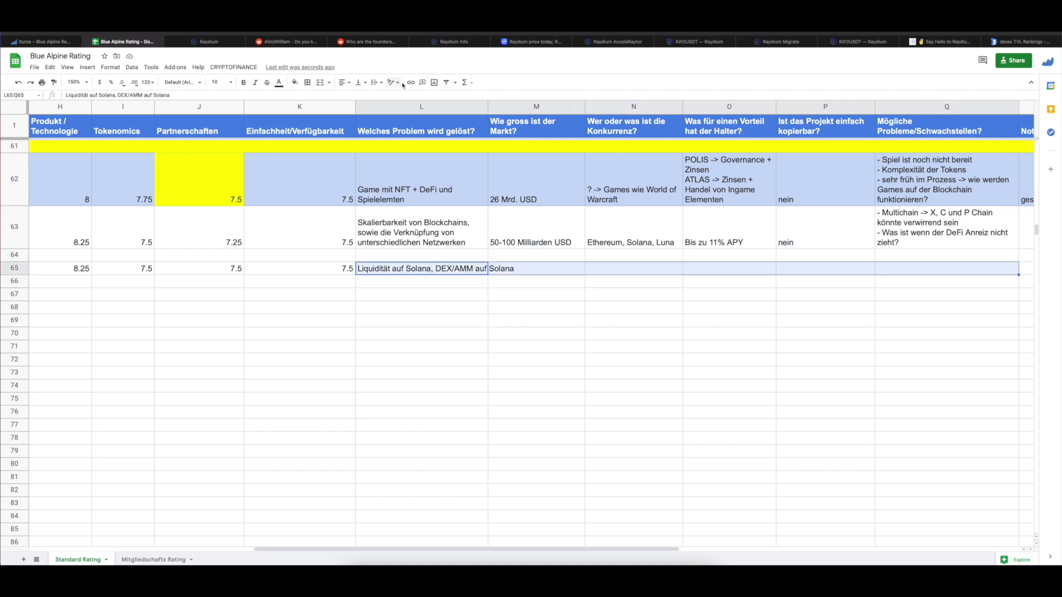
left_click(377, 82)
left_click(385, 99)
scroll(534, 279, "down", 3)
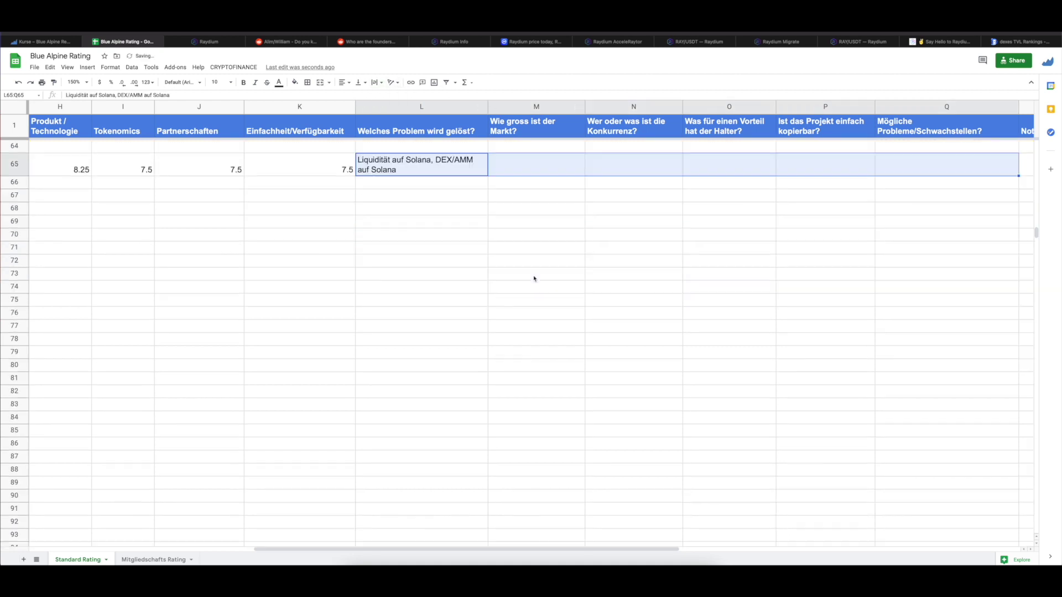
Step: Check the dexes TVL rankings on Defi Llama and enter "30 Mrd. USD" as Raydium's market size in the rating sheet
left_click(1019, 41)
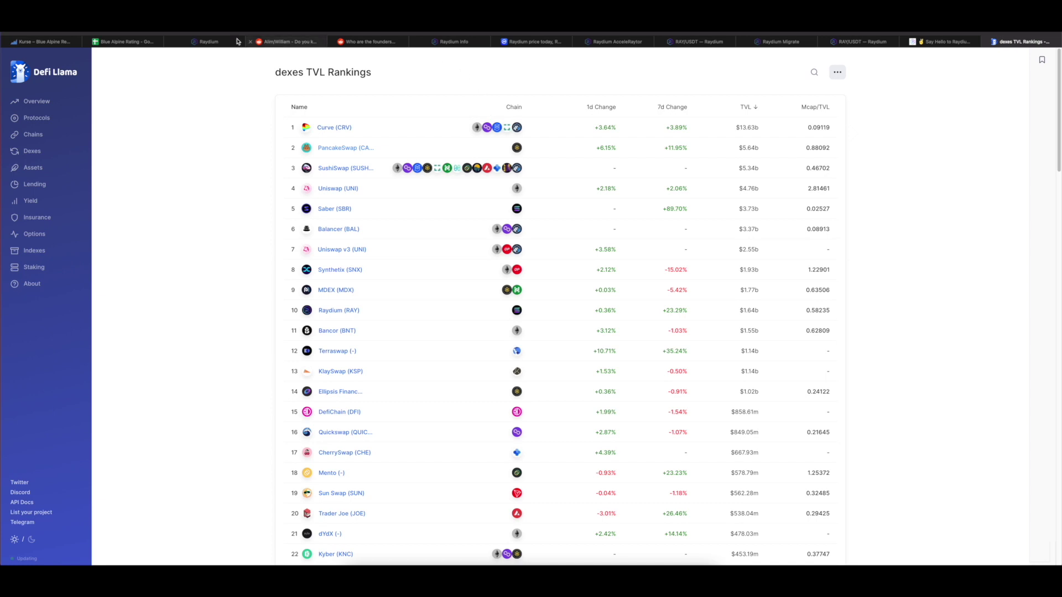
left_click(122, 42)
left_click(529, 172)
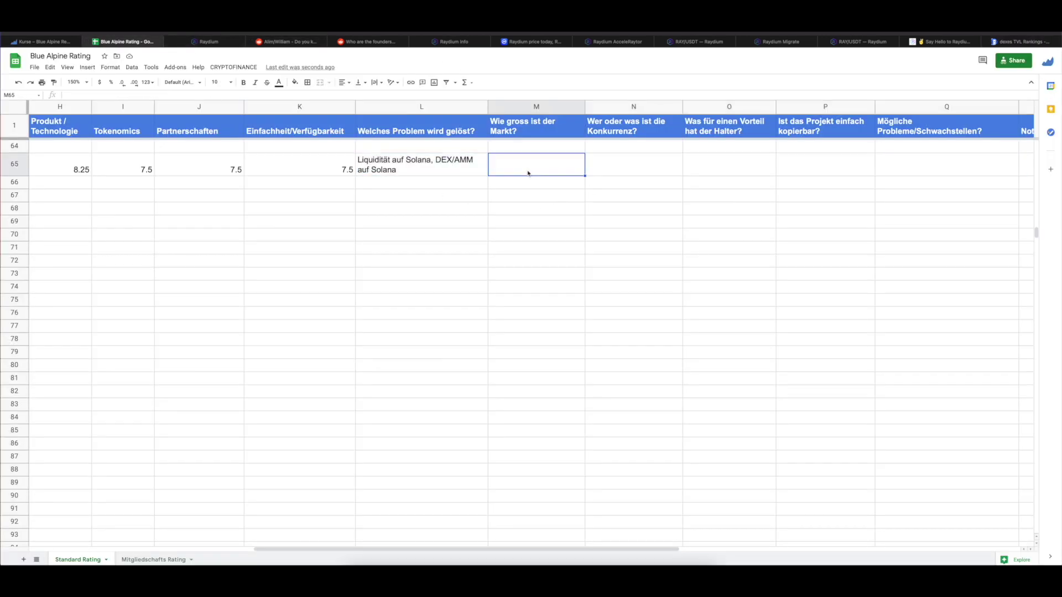
type("30 Mrd")
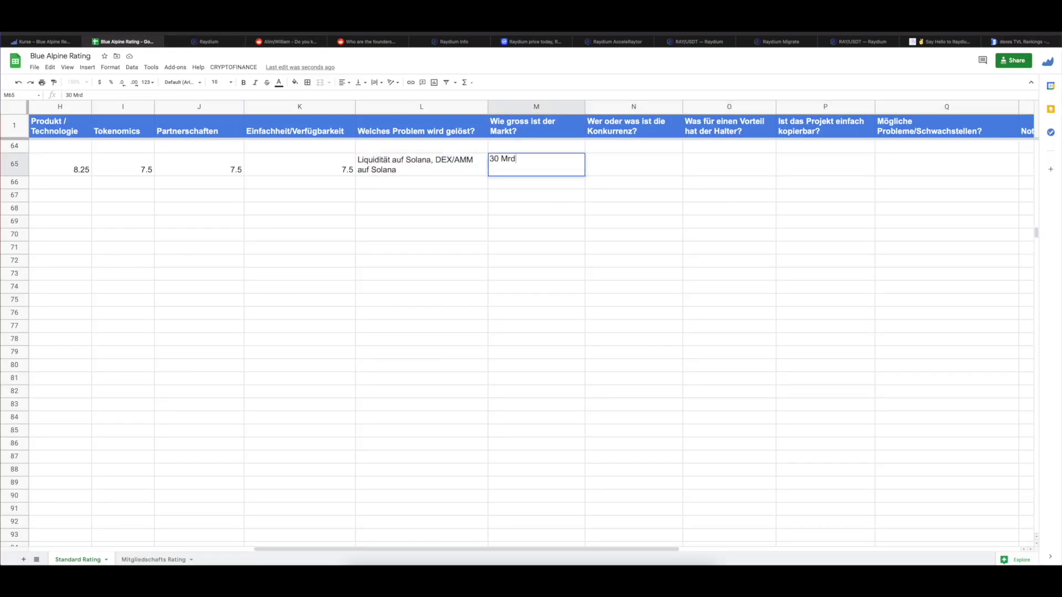
type(". USD")
key("Tab")
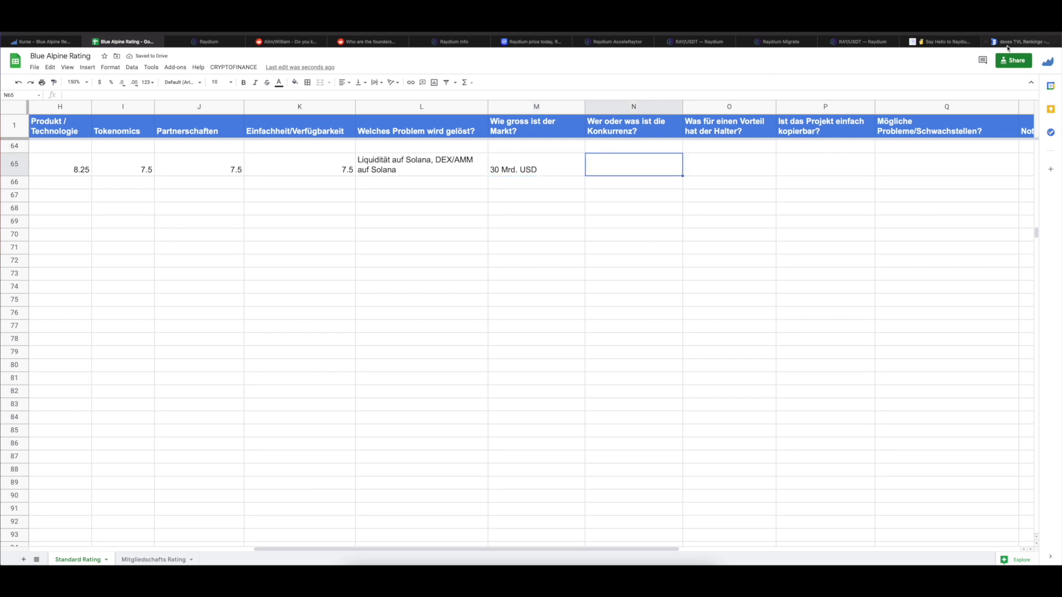
Step: Look up the competitor Saber (SBR) in Defi Llama's dexes rankings, visit its website and launch its app
key("ctrl+9")
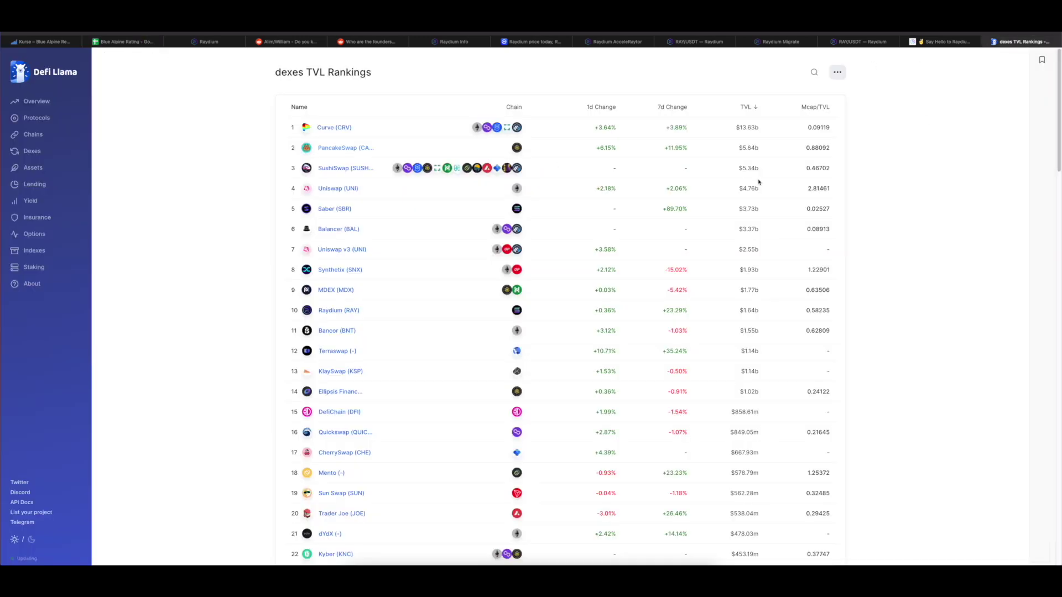
left_click(321, 211)
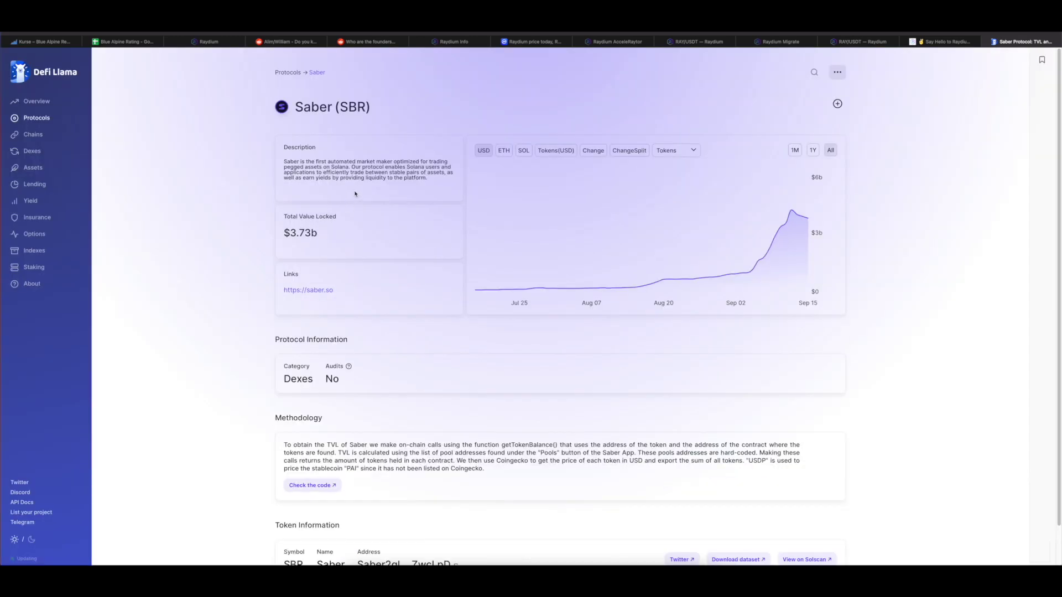
scroll(354, 194, "down", 2)
left_click(322, 248)
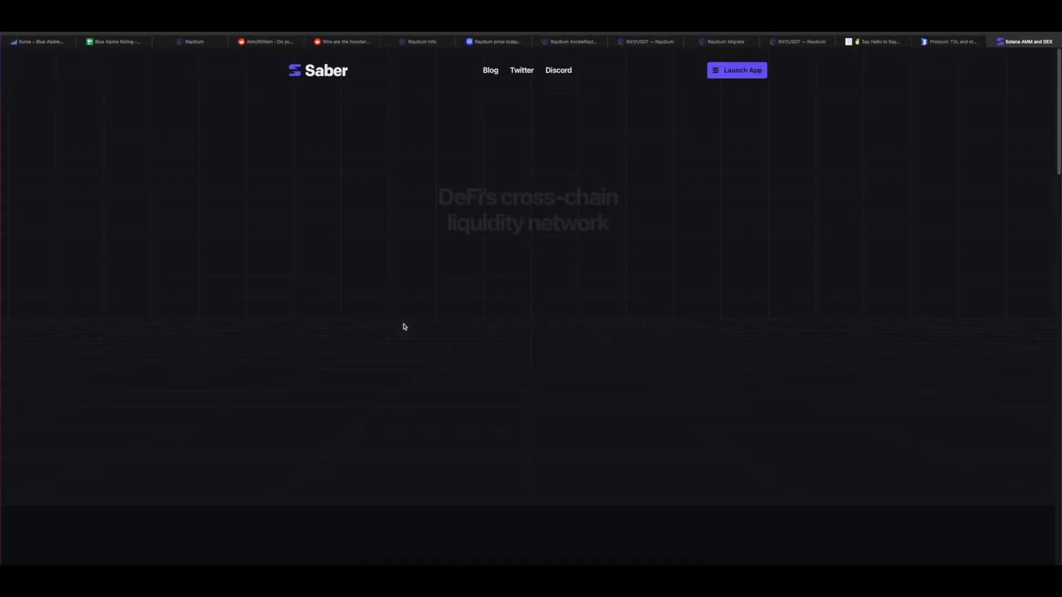
left_click(727, 77)
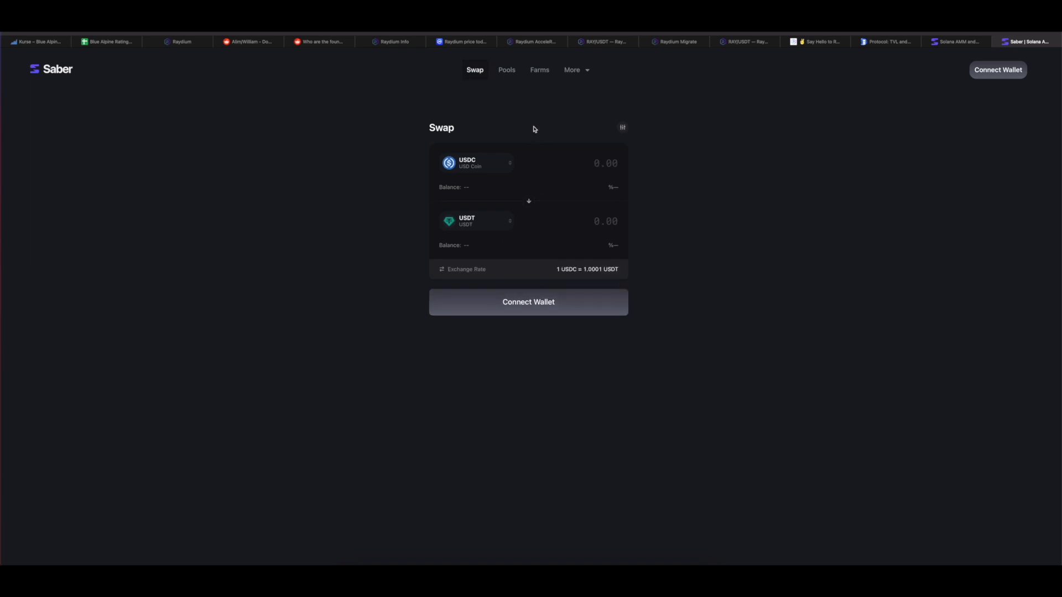
Step: Browse Saber's liquidity pools and examine the token pairs offered, including mSOL-SOL
left_click(507, 71)
scroll(370, 346, "down", 7)
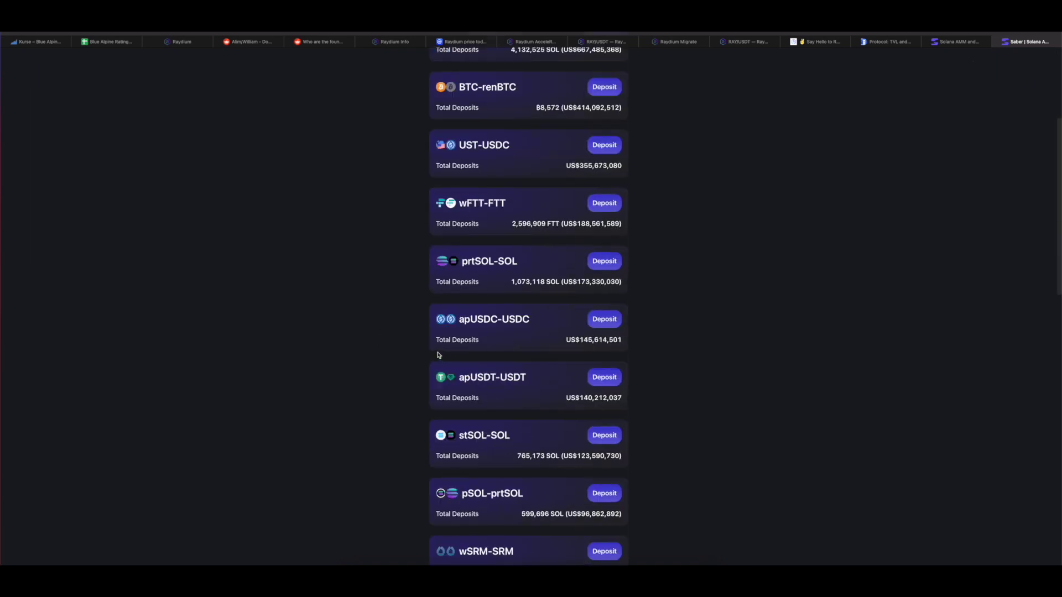
scroll(392, 354, "up", 7)
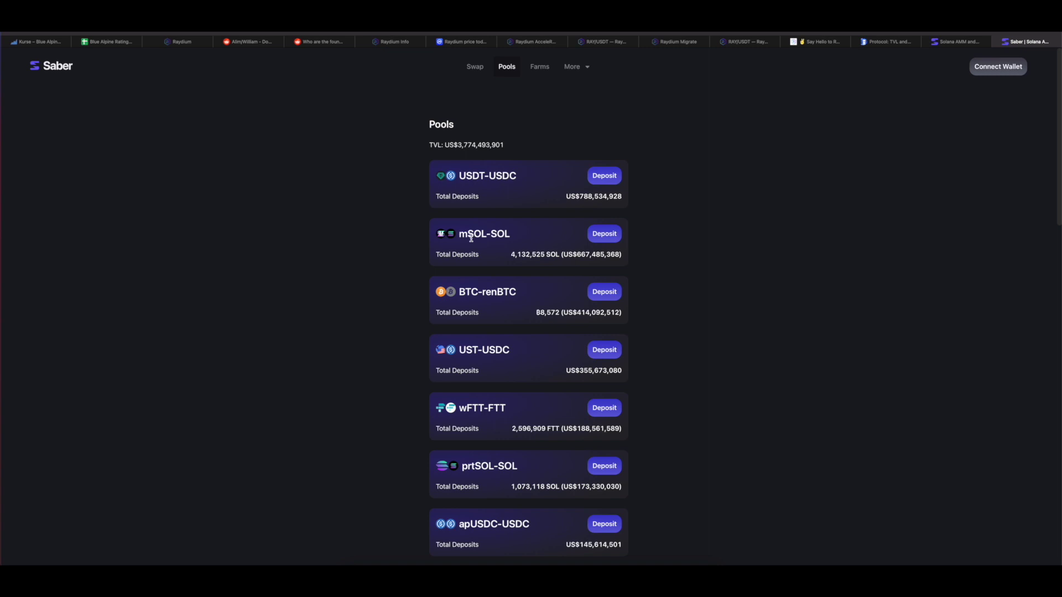
left_click_drag(459, 235, 509, 235)
left_click(508, 234)
scroll(397, 287, "down", 2)
scroll(396, 287, "down", 12)
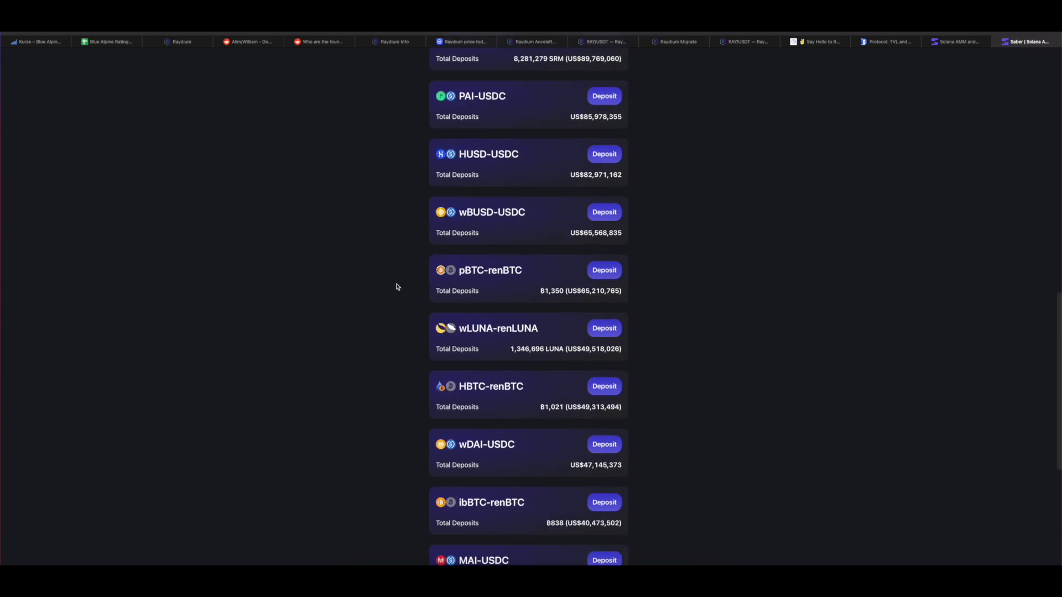
Step: Open Saber's wLUNA-renLUNA pool and examine its deposit form and pool stats
left_click_drag(462, 287, 557, 289)
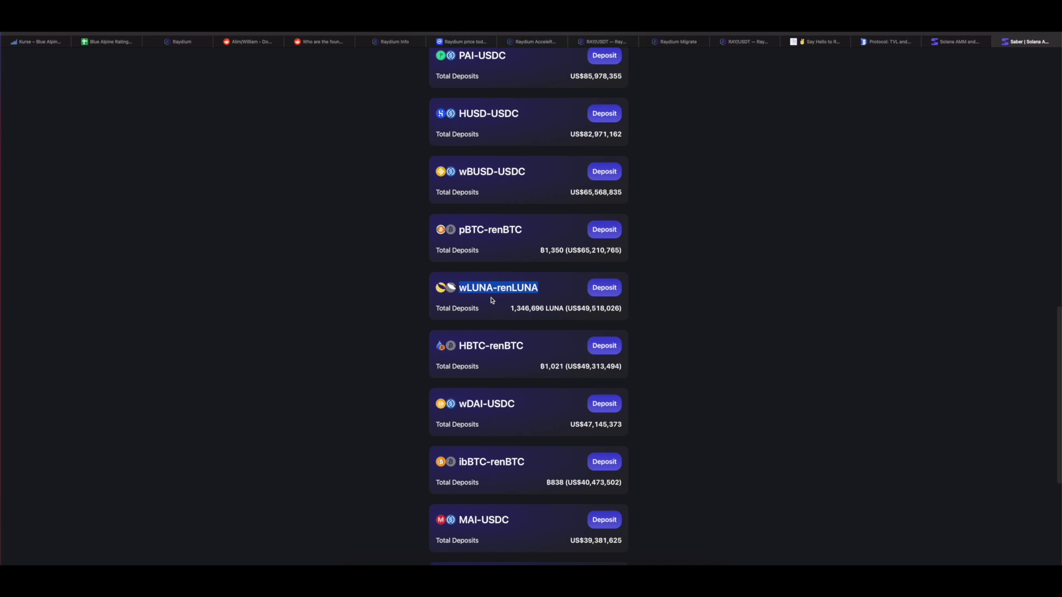
left_click(594, 289)
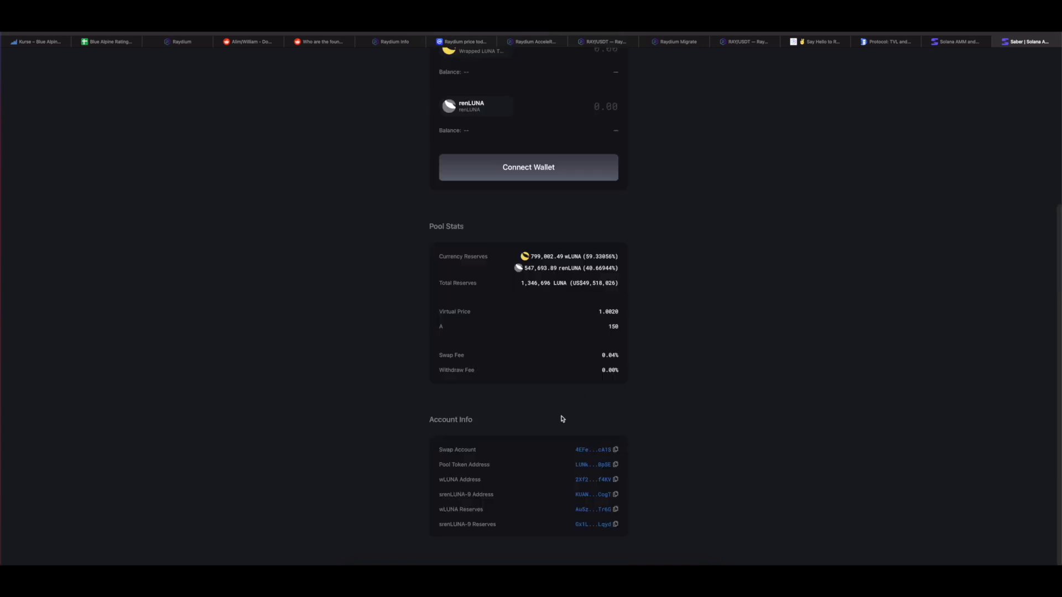
scroll(686, 243, "up", 4)
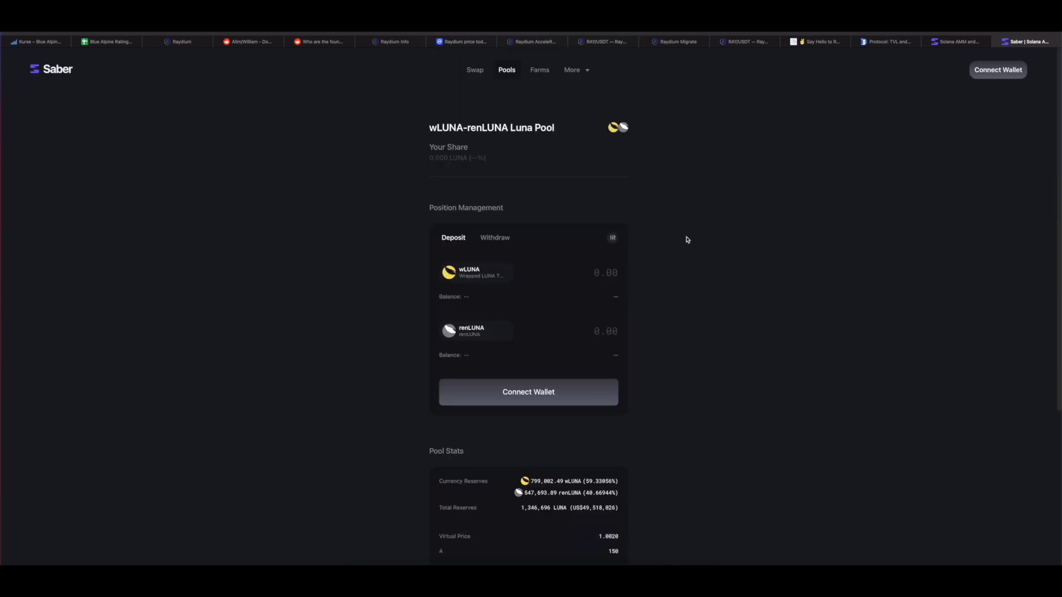
Step: Browse Saber's farms and compare the APYs, including those of wLUNA-renLUNA, HBTC-renBTC and ibBTC-renBTC
left_click(541, 71)
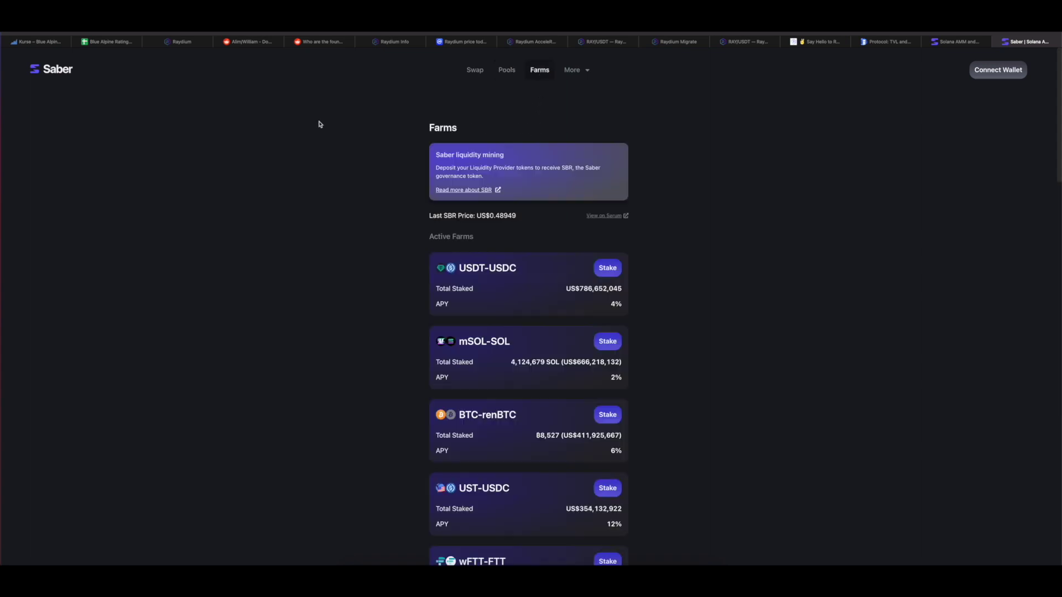
scroll(524, 272, "down", 7)
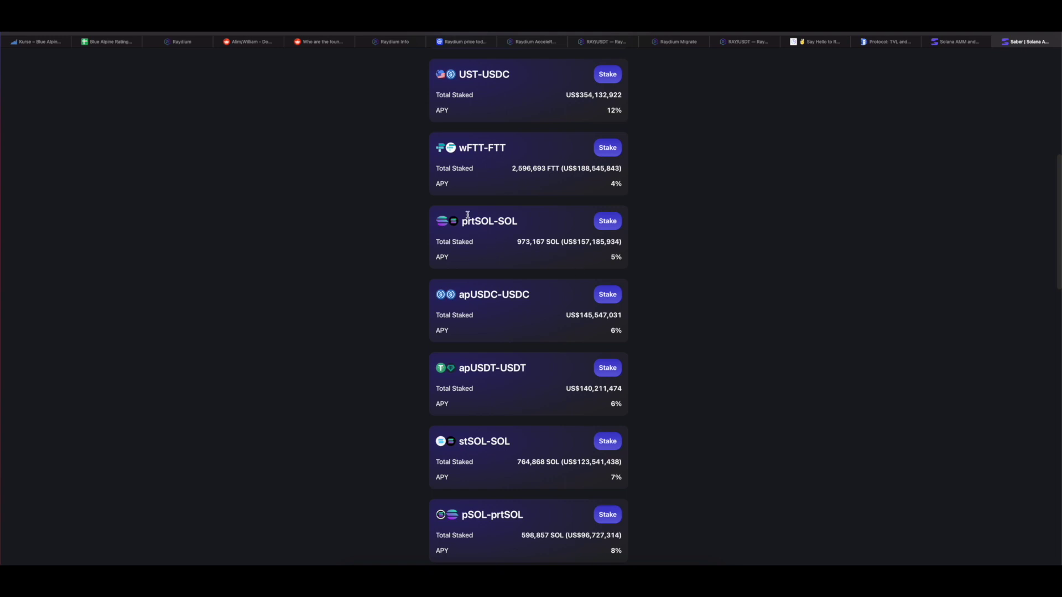
scroll(574, 268, "down", 12)
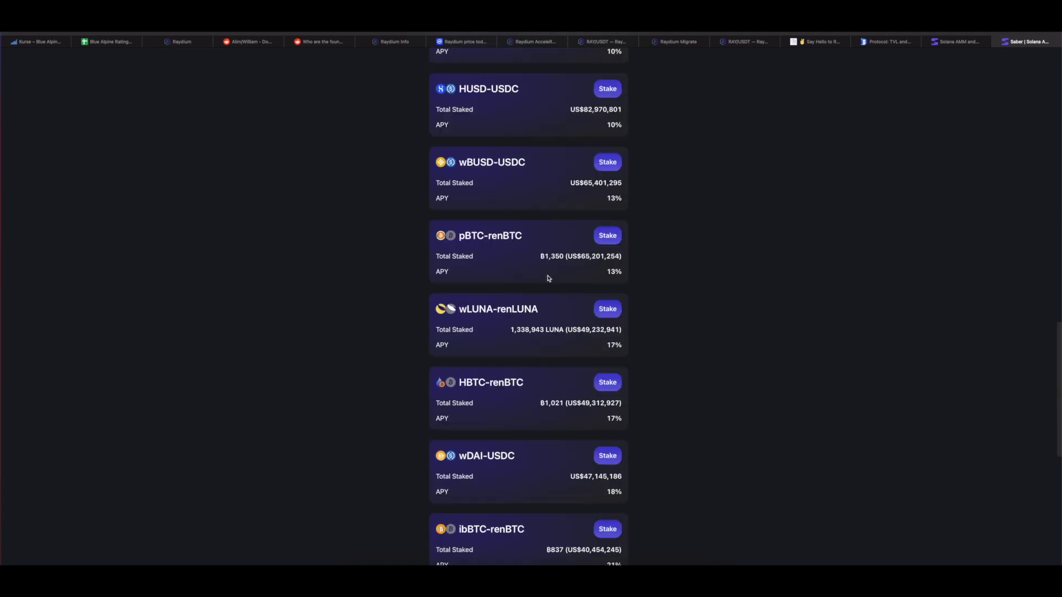
left_click_drag(608, 345, 628, 346)
left_click_drag(598, 419, 627, 420)
scroll(509, 385, "down", 4)
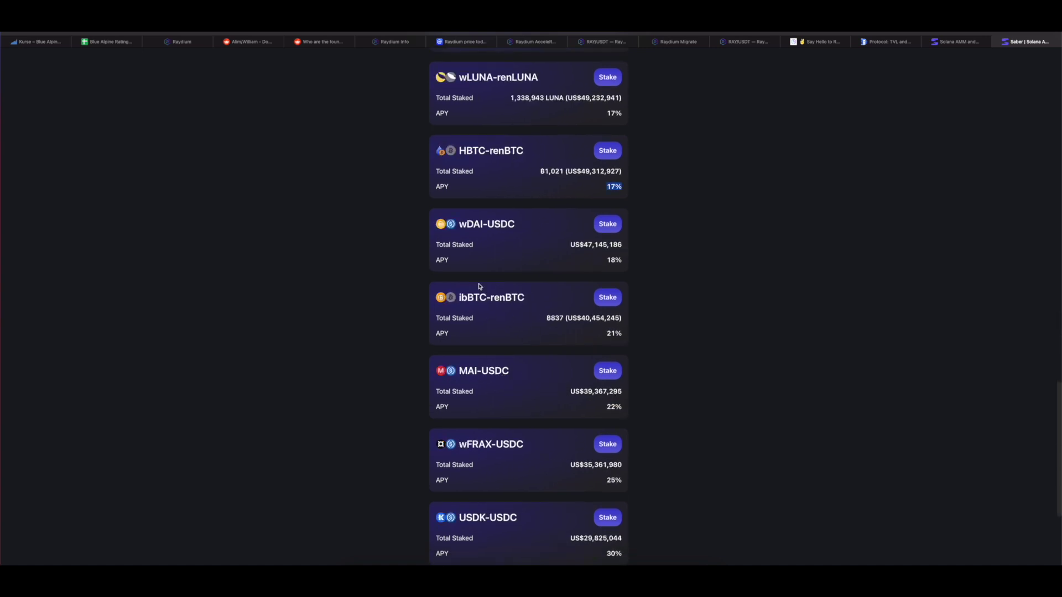
left_click_drag(606, 334, 627, 336)
left_click(446, 335)
scroll(461, 349, "down", 3)
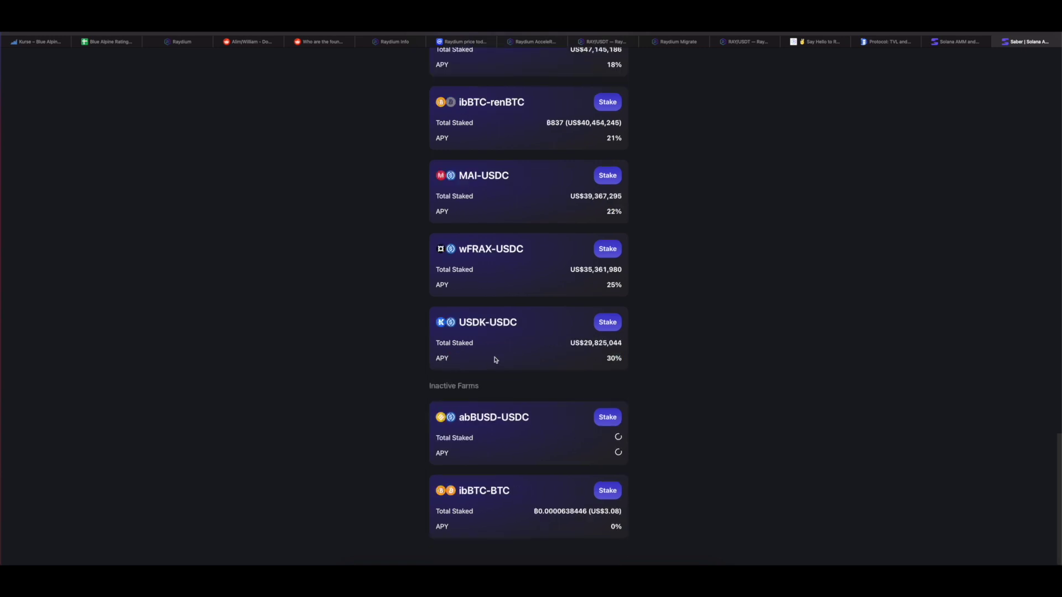
Step: Enter "Saber" as Raydium's competitor under Wer oder was ist die Konkurrenz? in the rating sheet
left_click(125, 42)
double_click(647, 170)
type("Saber")
key("Return")
key("Up")
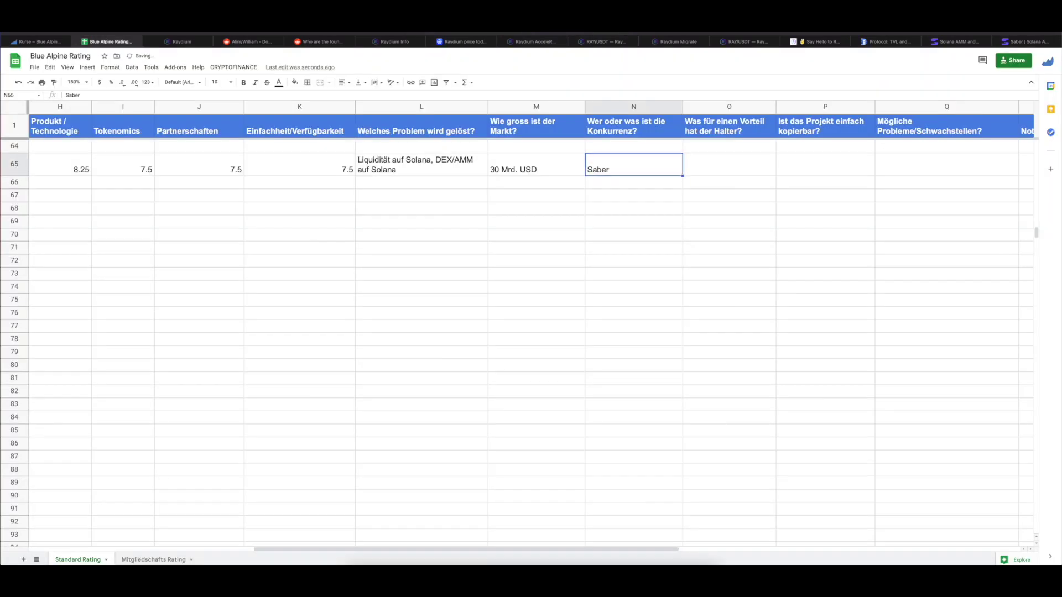
Step: Enter "~30% APR" as the holder's advantage for Raydium, checking the RAY staking rate on Raydium's site
key("Right")
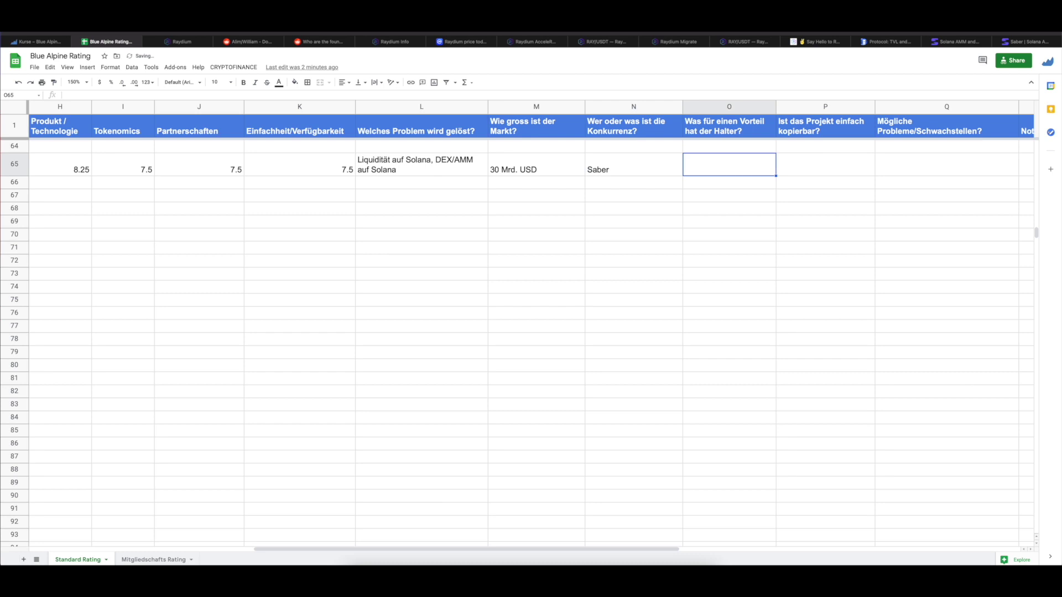
type("~30")
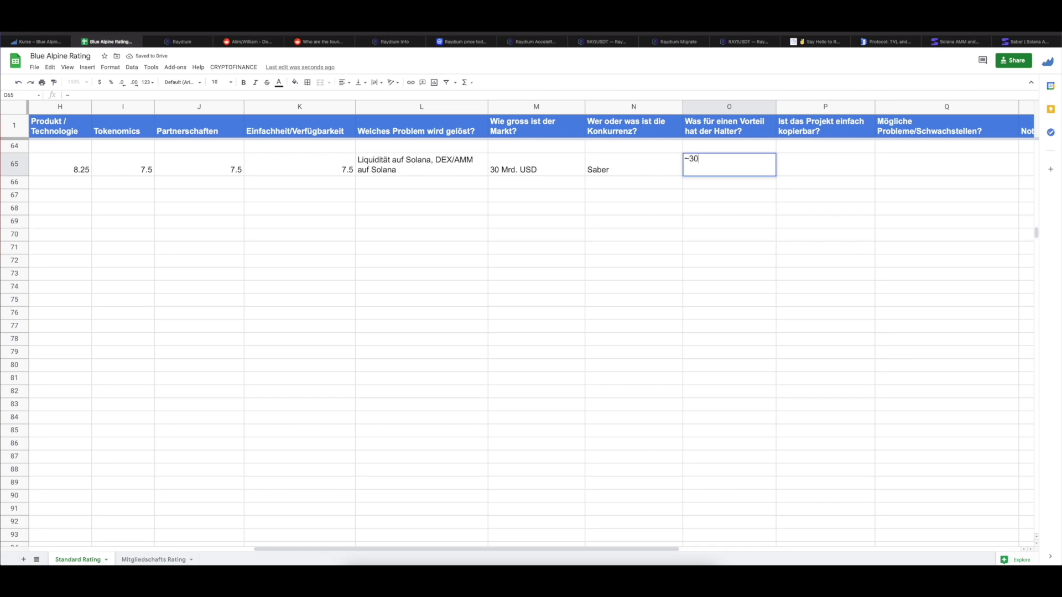
type("% APR Ray")
left_click(532, 42)
left_click(578, 62)
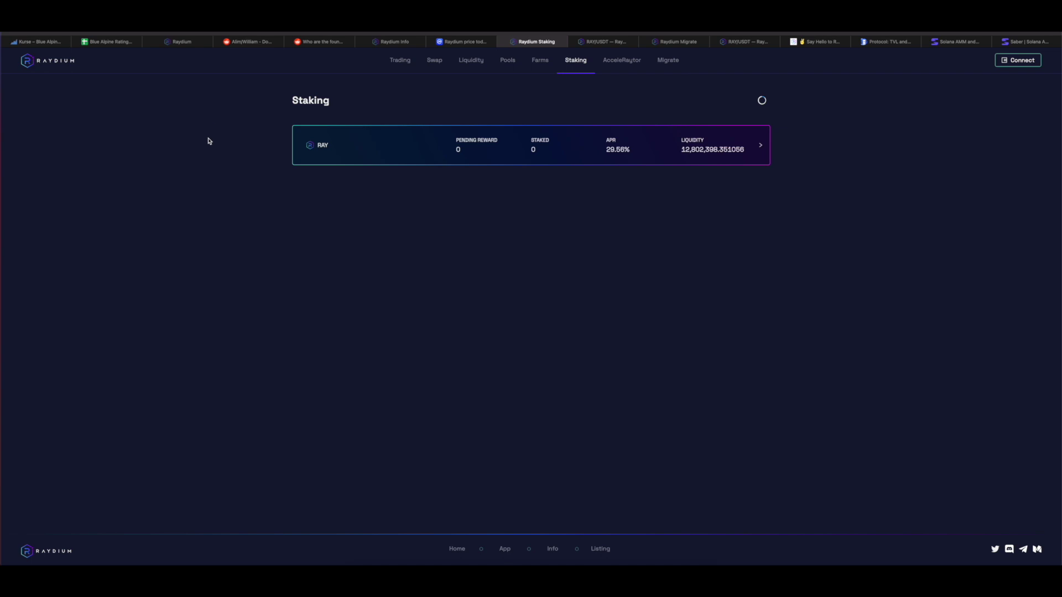
left_click(107, 43)
left_click(746, 172)
double_click(739, 170)
double_click(735, 159)
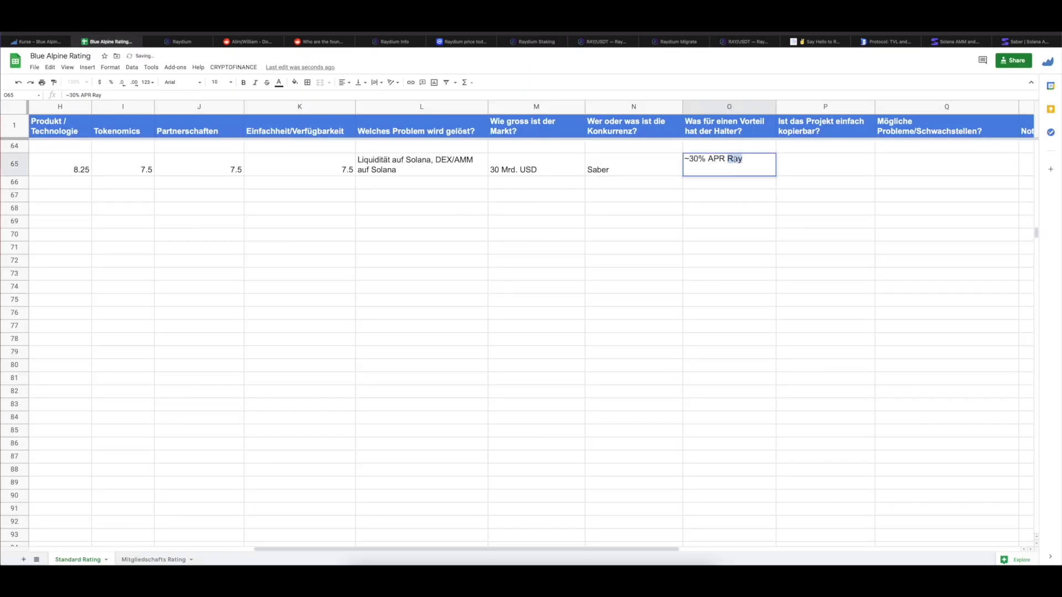
key("BackSpace")
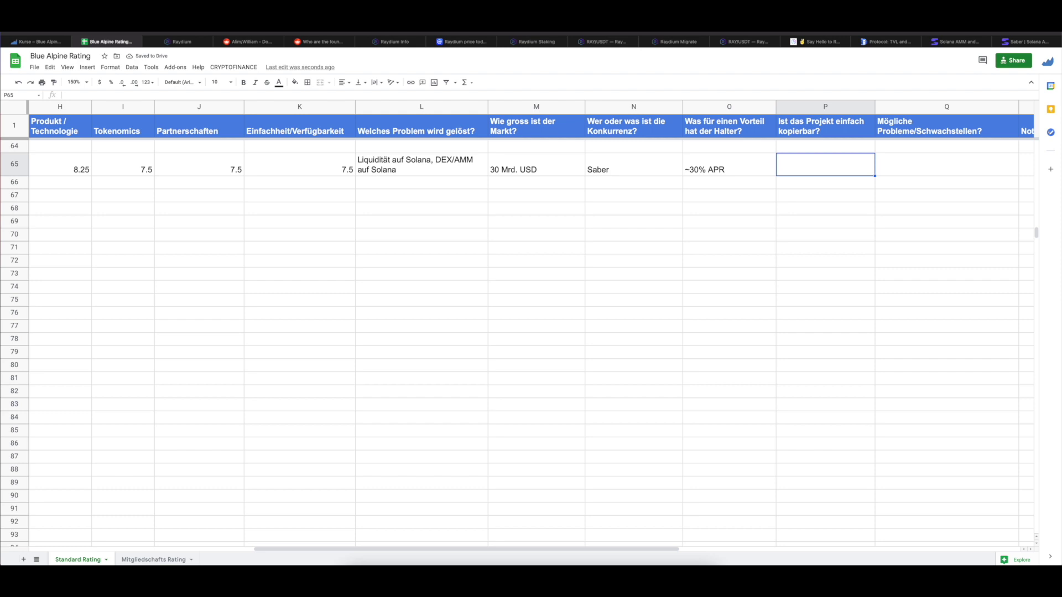
Step: Answer Ist das Projekt einfach kopierbar? with "nein, wegen der Partnerschaft zu Solana/Alameda -> siehe Saber, evtl. doch kopierbar?"
type("nein")
key("Return")
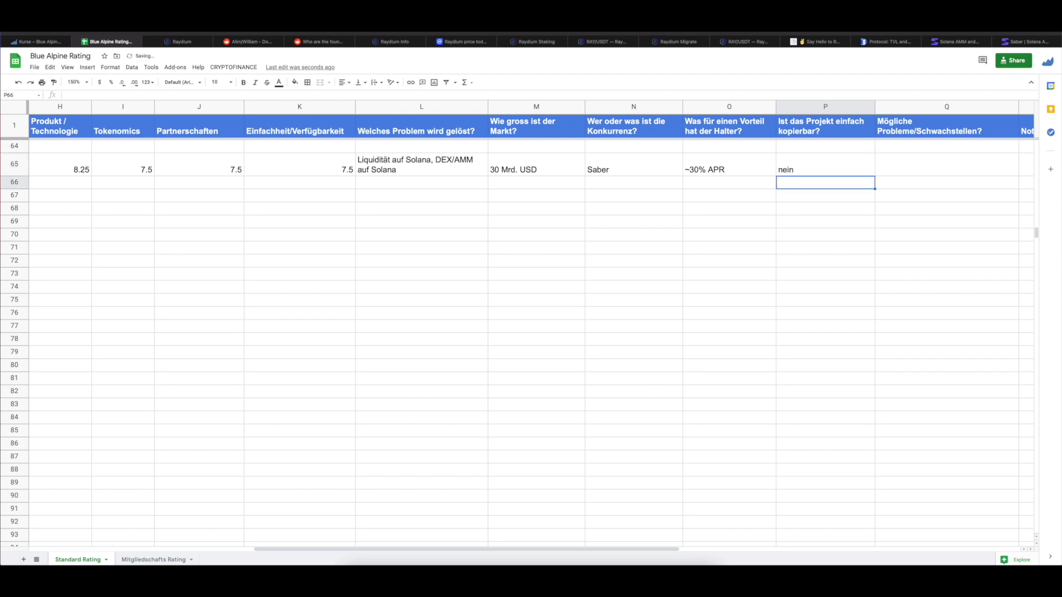
key("Up")
key("Return")
type(", wegen er")
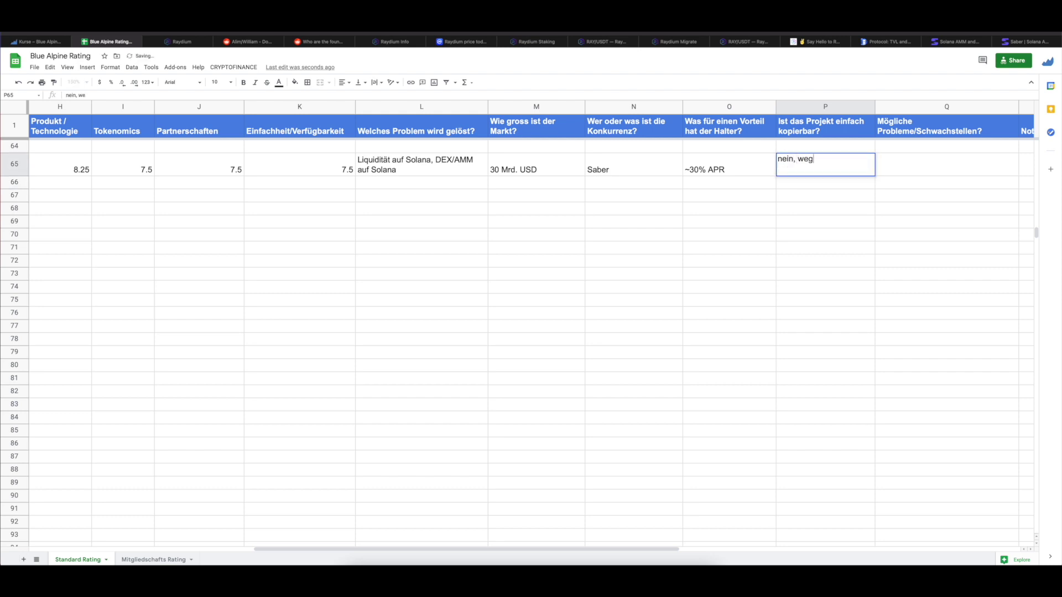
key("BackSpace")
key("BackSpace")
type("der PAr")
key("BackSpace")
key("BackSpace")
type("artnerschaft")
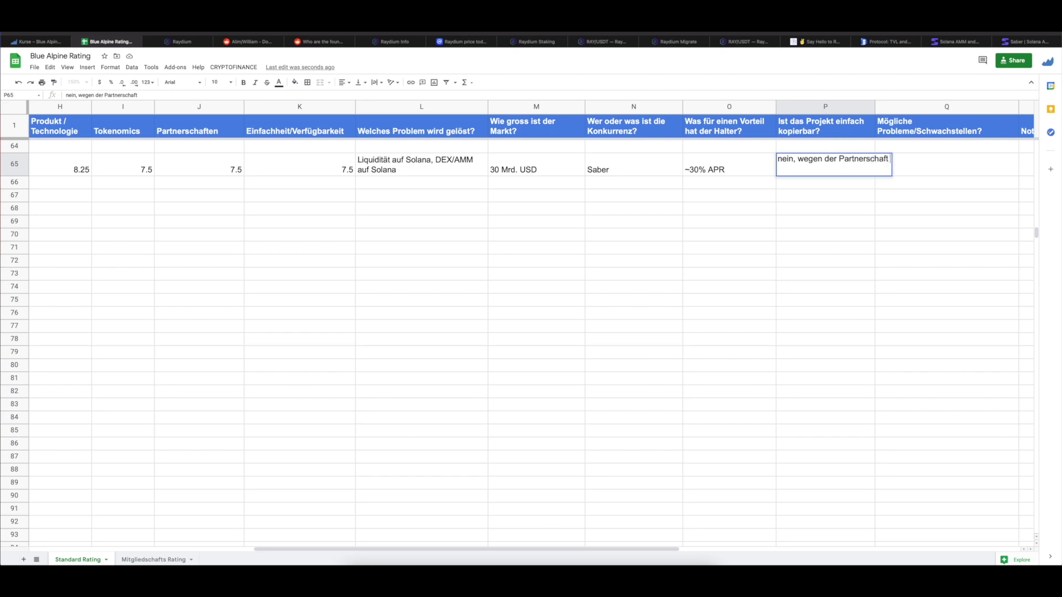
type(" zu Solana/")
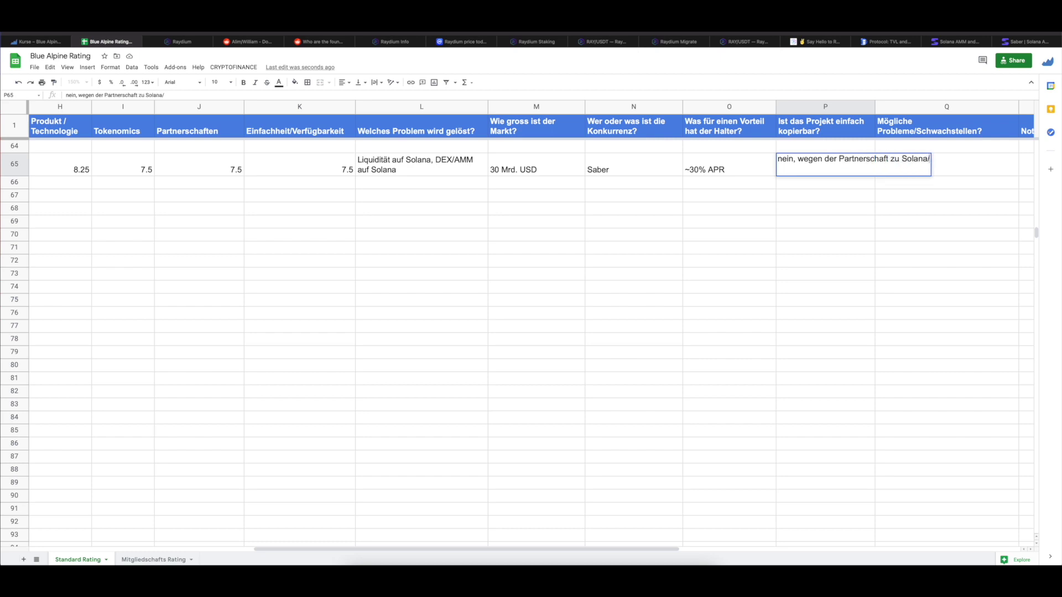
type("Alameda")
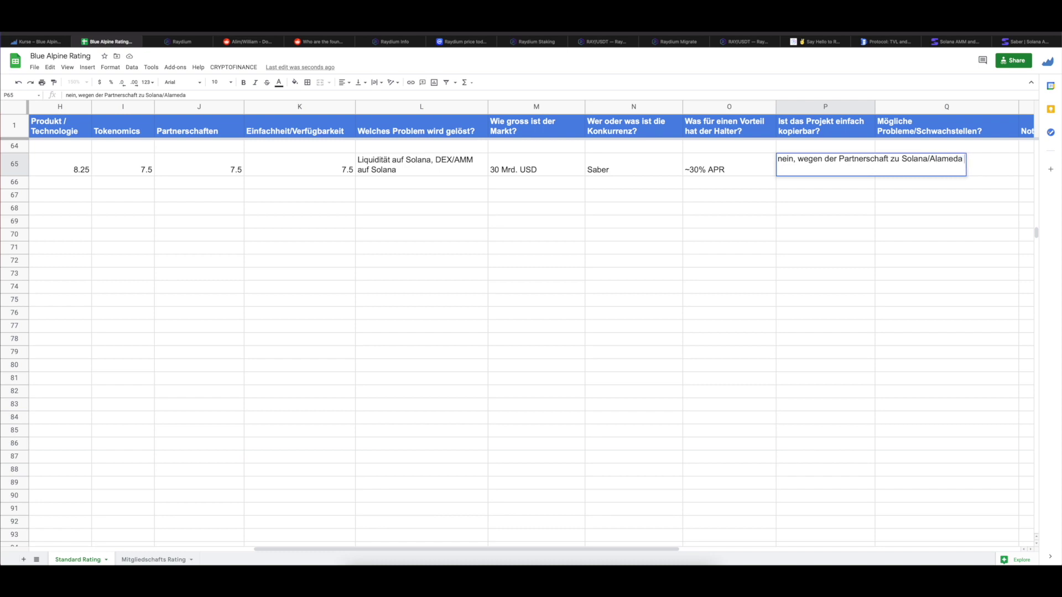
type(" -> siehe Sab")
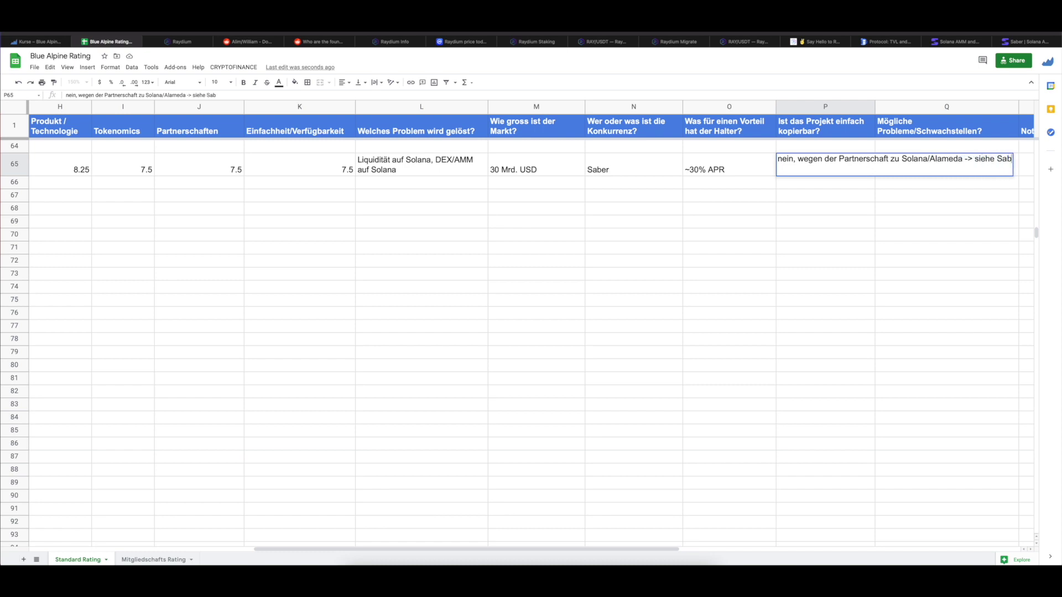
type("er, evtl. doch ")
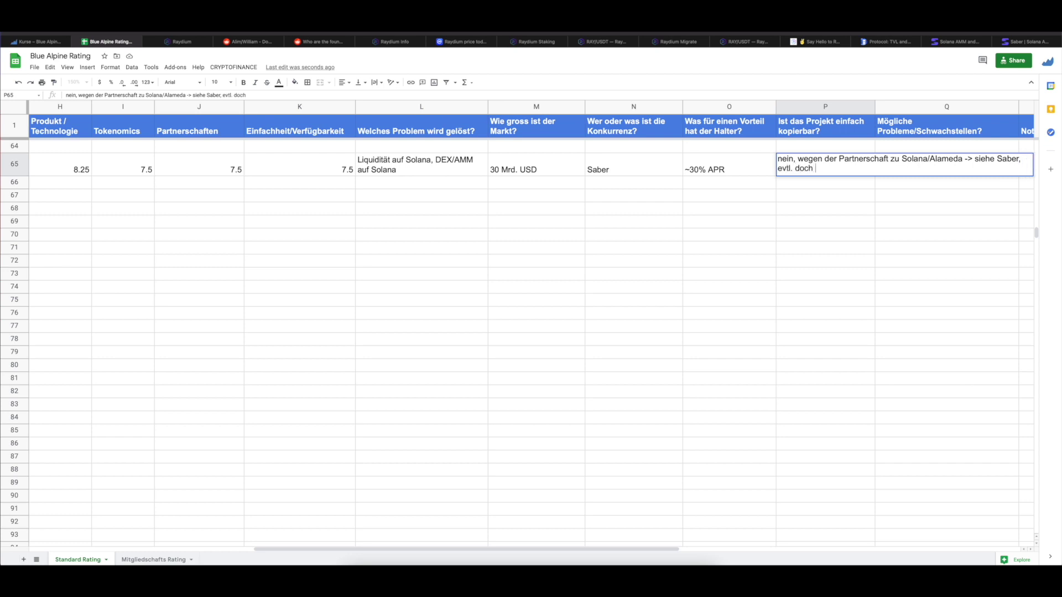
type("kopierbar?")
key("Return")
key("Up")
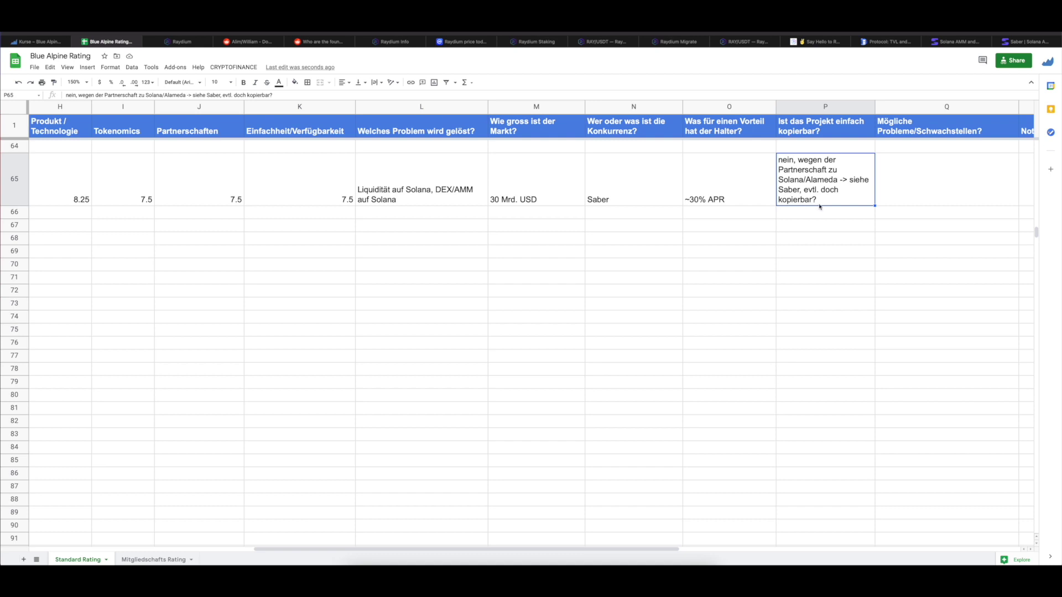
Step: List "- Starke Konkurrenz durch neue Plattformen wie Saber" and "- Anonyme Gruender" on separate lines under Raydium's Mögliche Probleme/Schwachstellen?
double_click(911, 174)
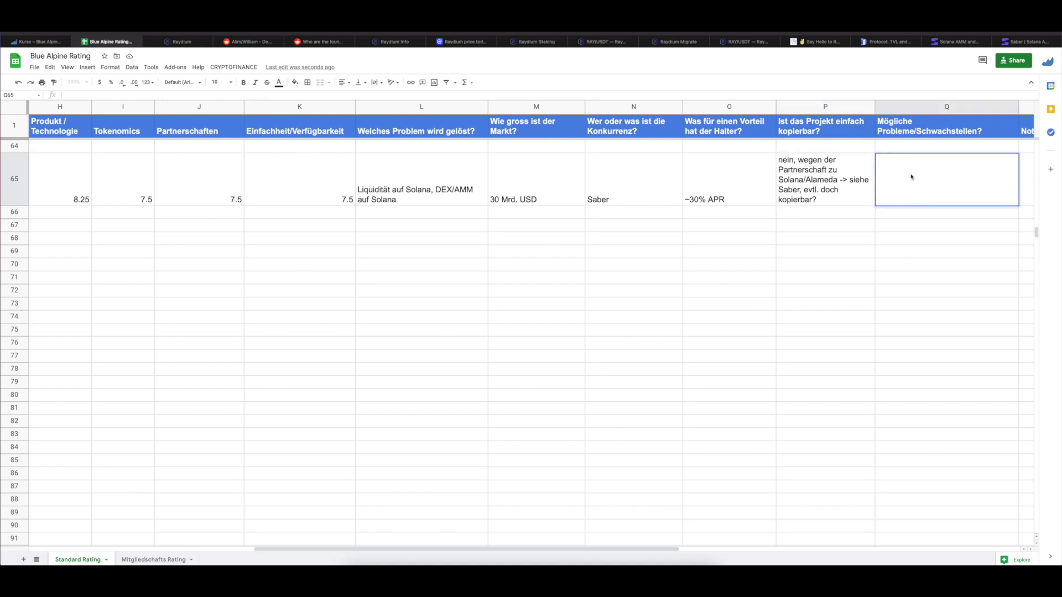
type("- ")
type("Konk")
key("BackSpace")
key("BackSpace")
key("BackSpace")
key("BackSpace")
type("Starke Konkurrenz durch neue Plattformen wie Saber ")
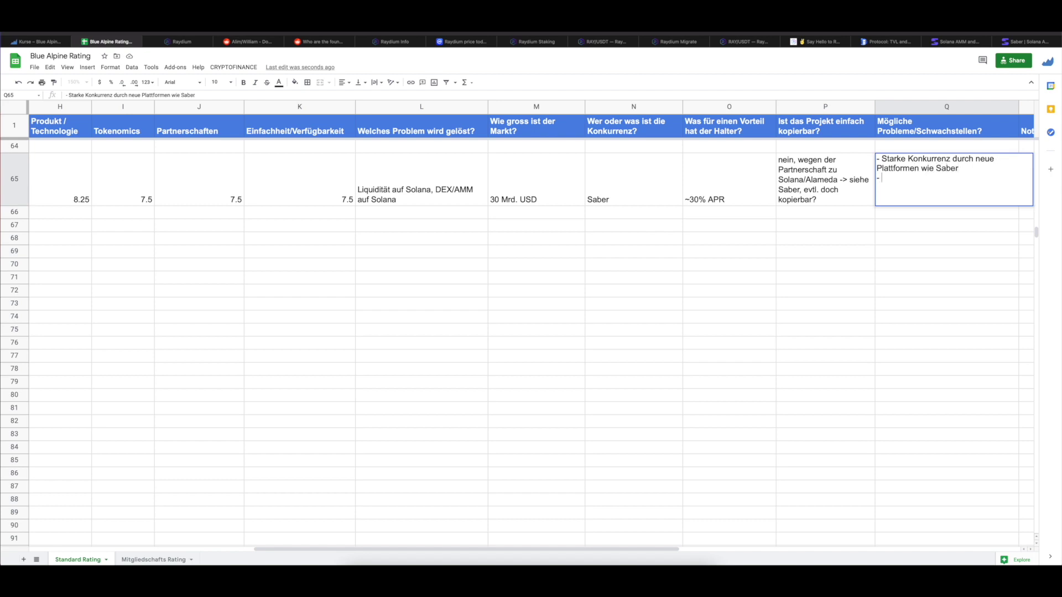
type("- Anonyme Gruender")
key("Escape")
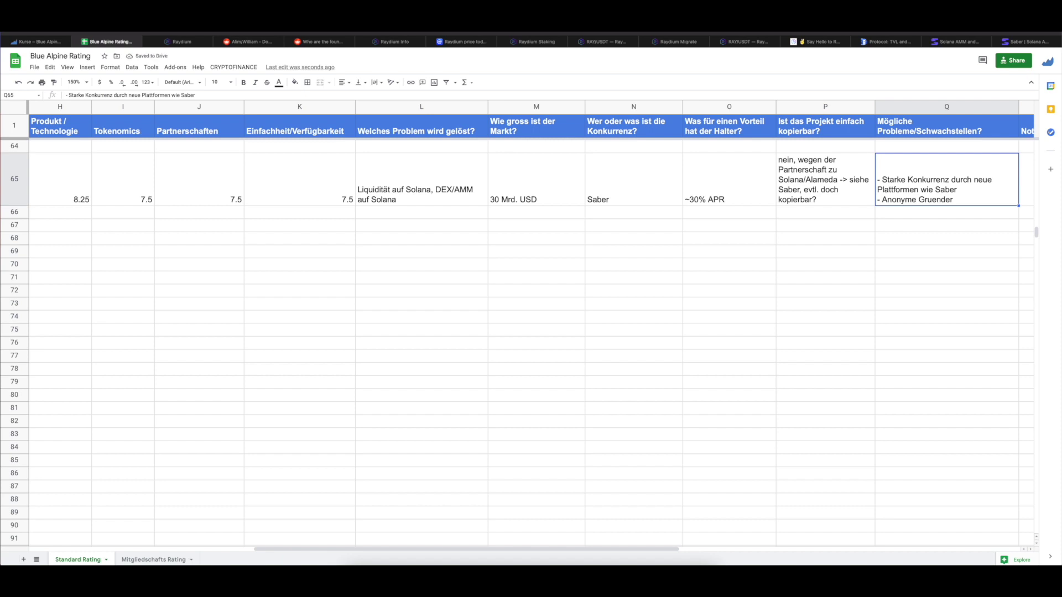
Step: Go back to Raydium's Gesamt cell and review the overall rating alongside the category scores
key("Left")
key("Left")
key("Left")
key("Left")
key("Left")
key("Left")
key("Left")
key("Left")
key("Left")
key("Left")
key("Left")
key("Left")
key("Left")
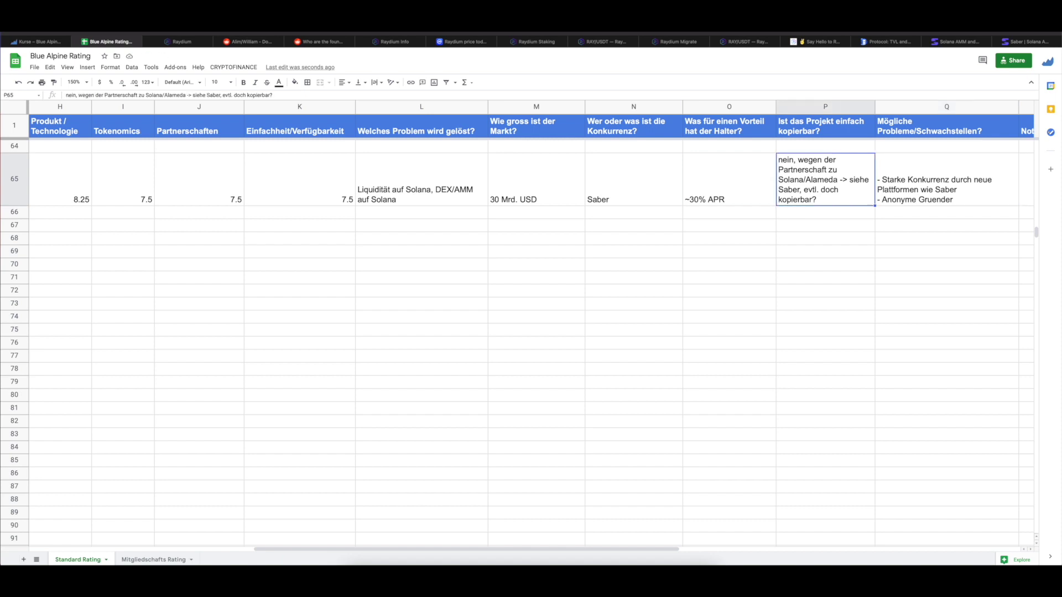
key("Right")
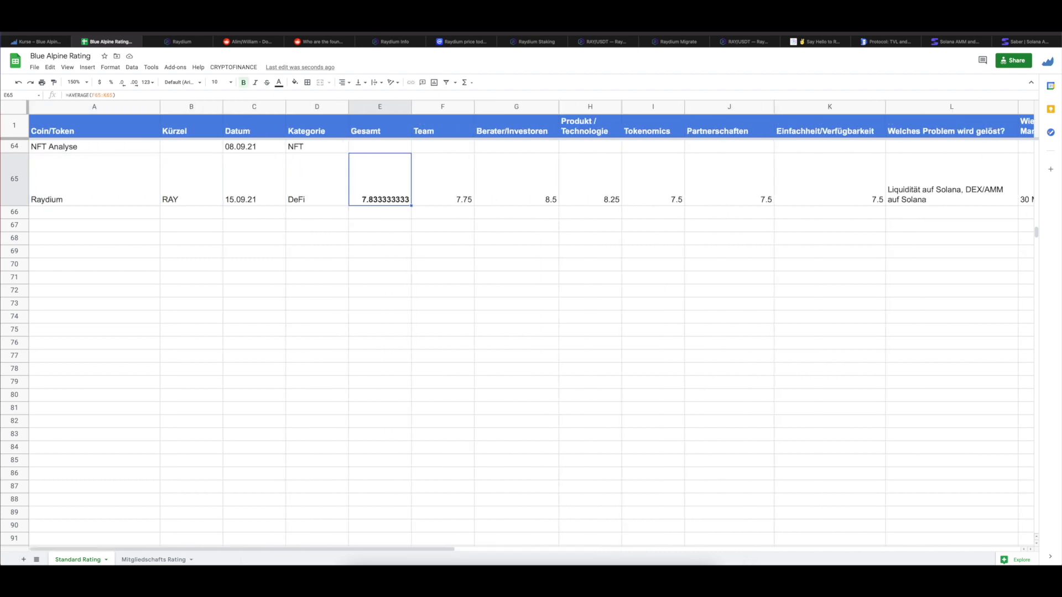
scroll(694, 254, "down", 2)
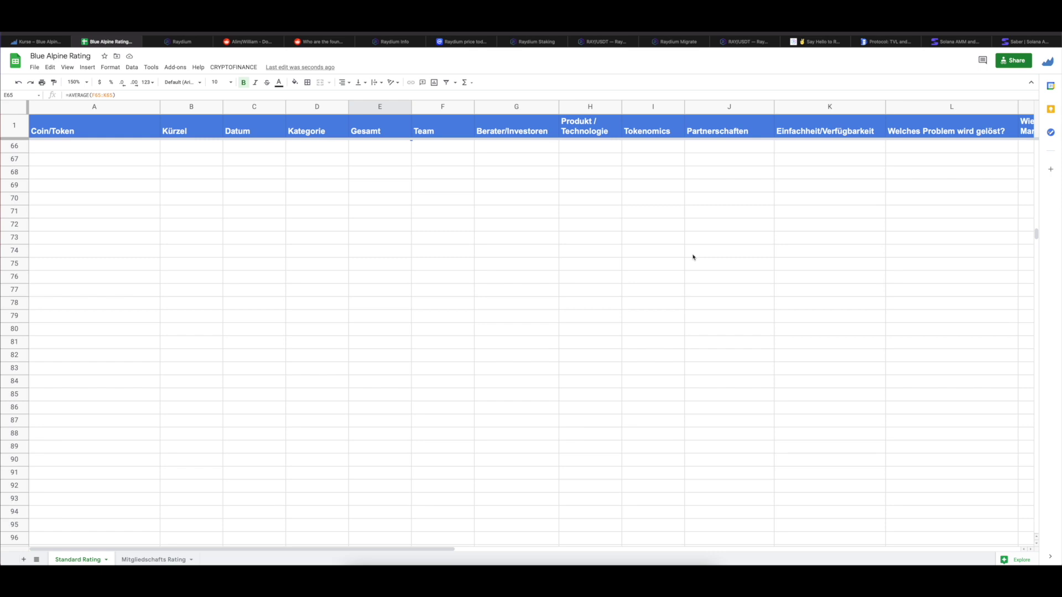
scroll(693, 257, "up", 1)
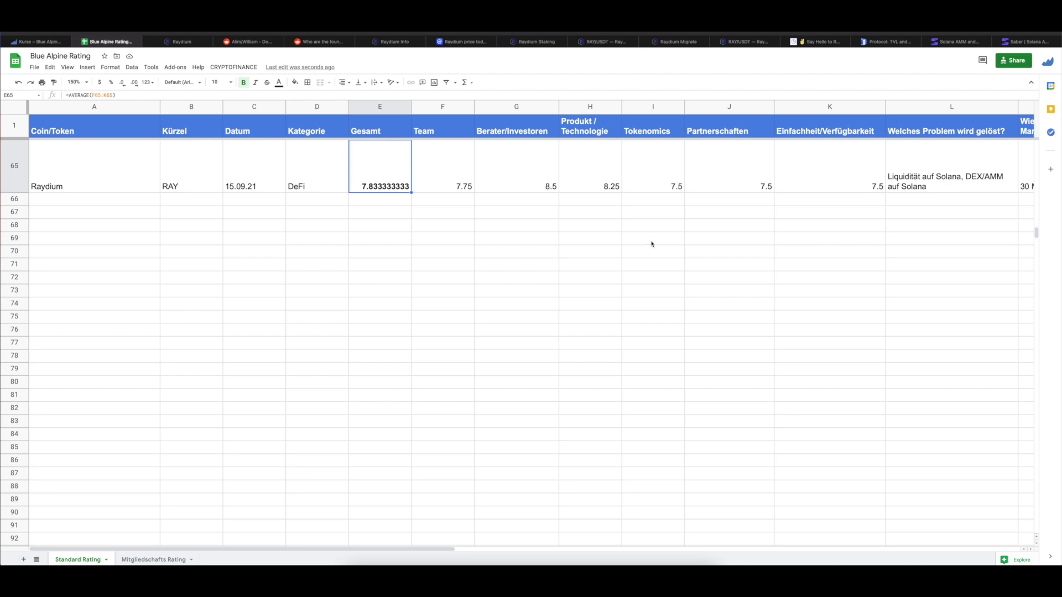
Step: View the DeFi Kurs offer on Blue Alpine Research's Kurse page, and return to the rating sheet
key("ctrl+shift+Tab")
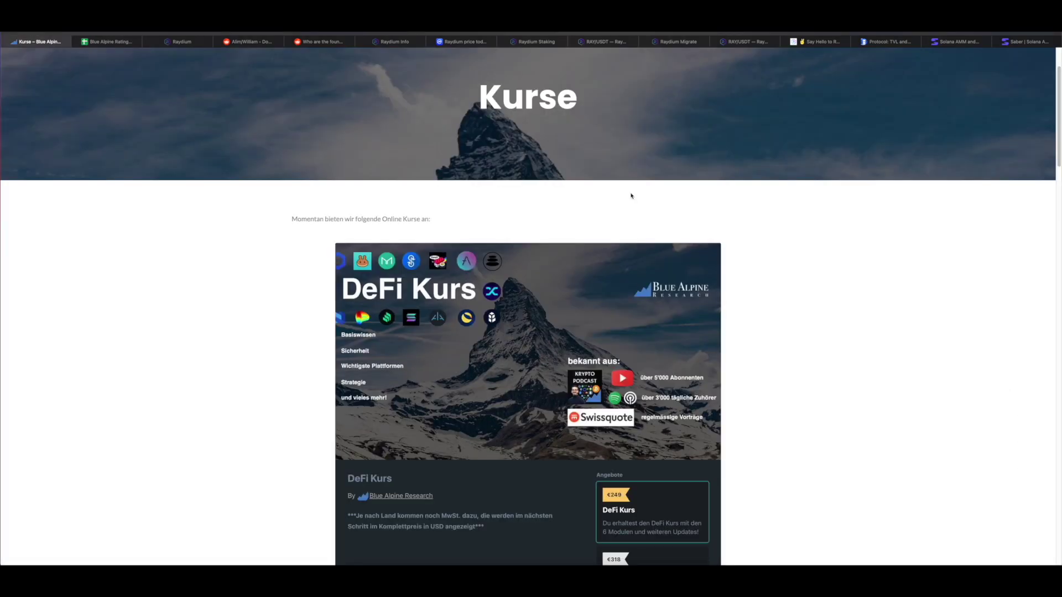
scroll(509, 282, "up", 2)
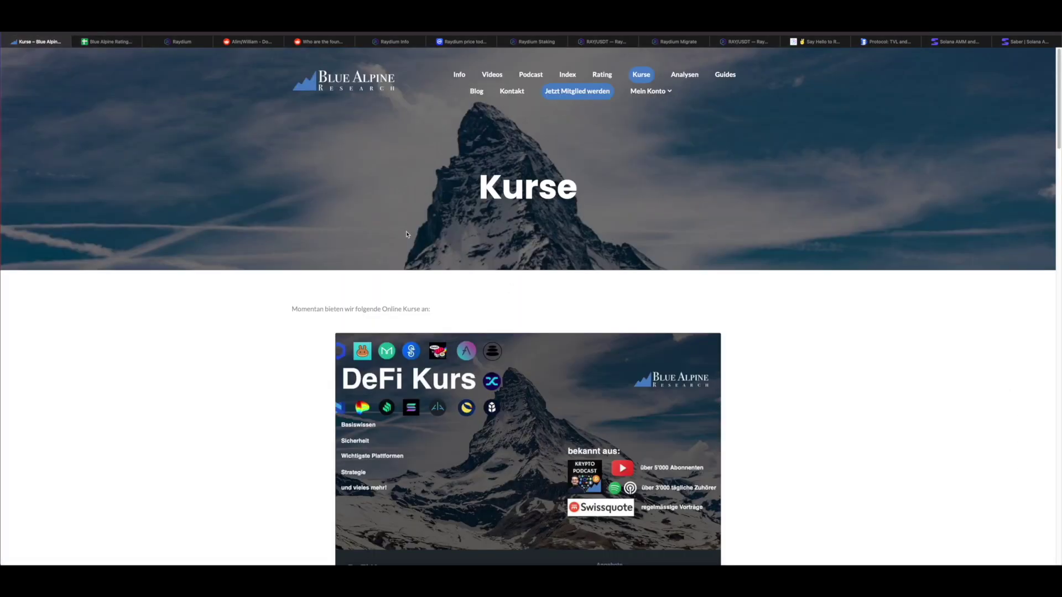
scroll(276, 303, "down", 1)
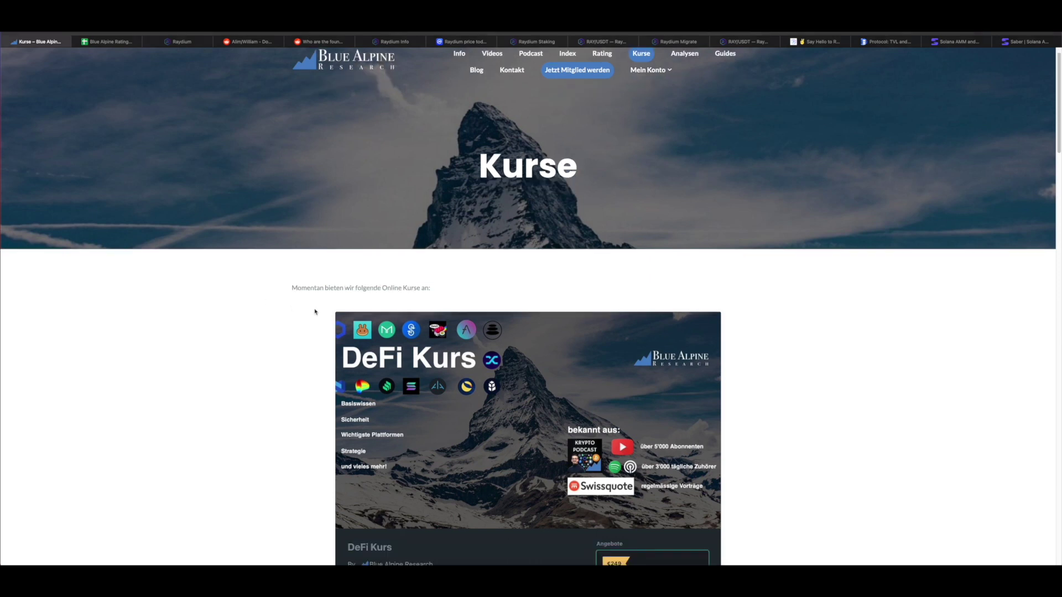
left_click(125, 42)
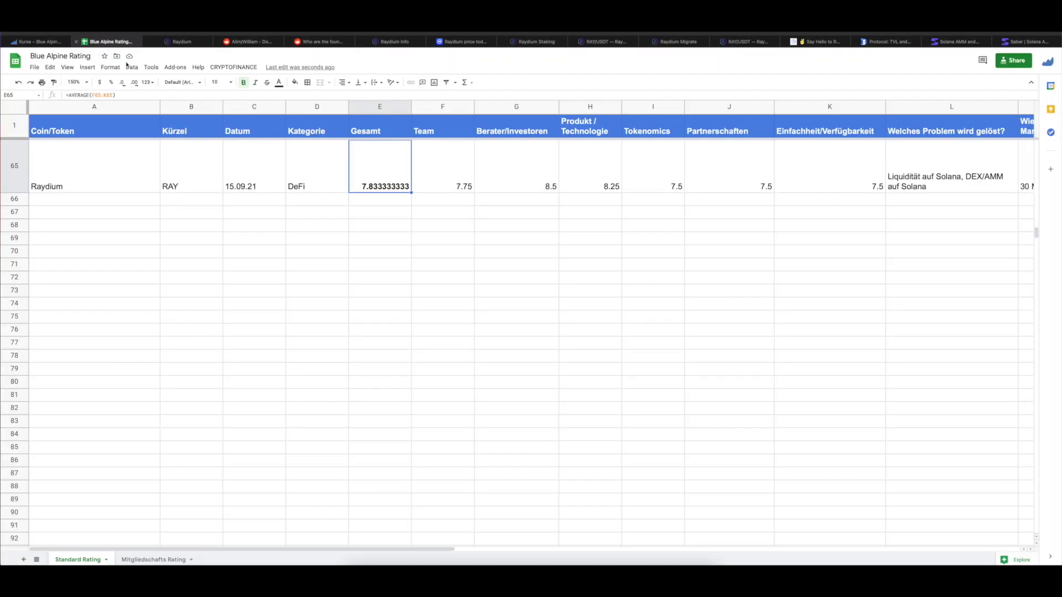